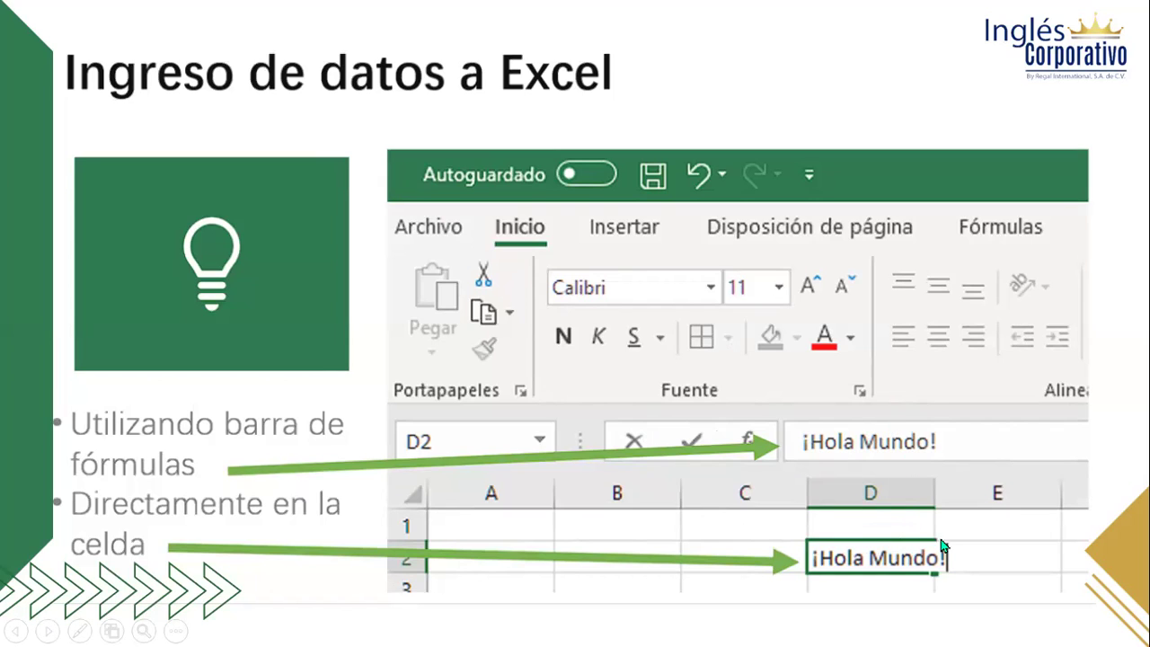
- Go through the presentation slides on ways to open Excel: desktop shortcut, taskbar icon and Windows search
left_click(607, 407)
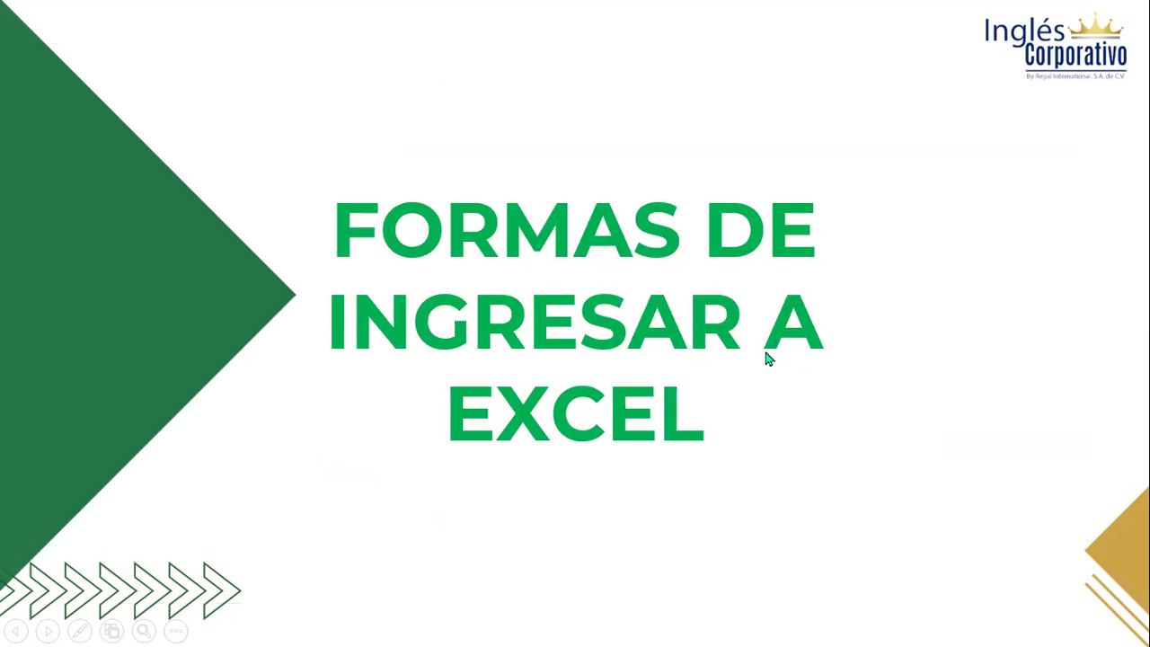
left_click(769, 404)
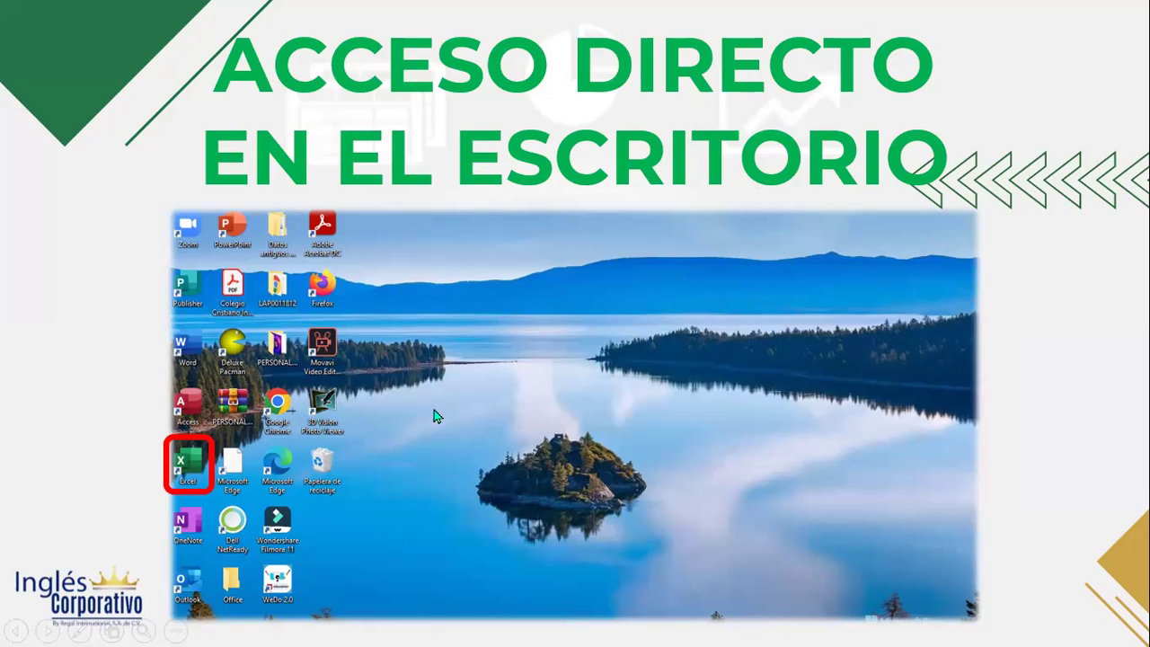
left_click(746, 330)
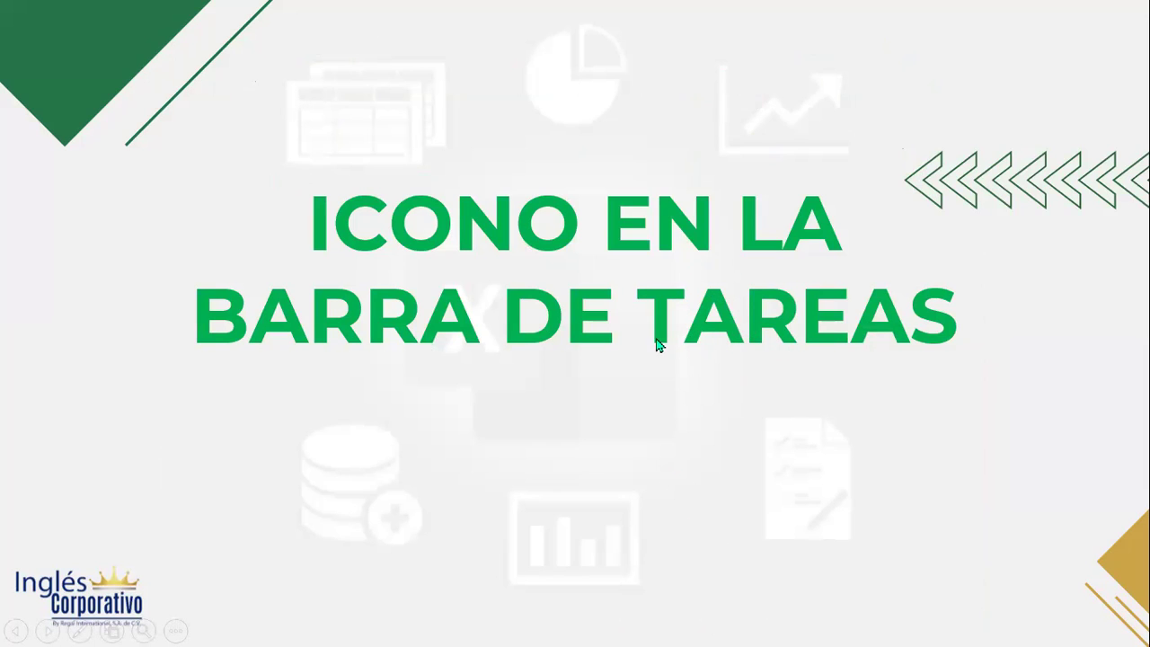
left_click(653, 407)
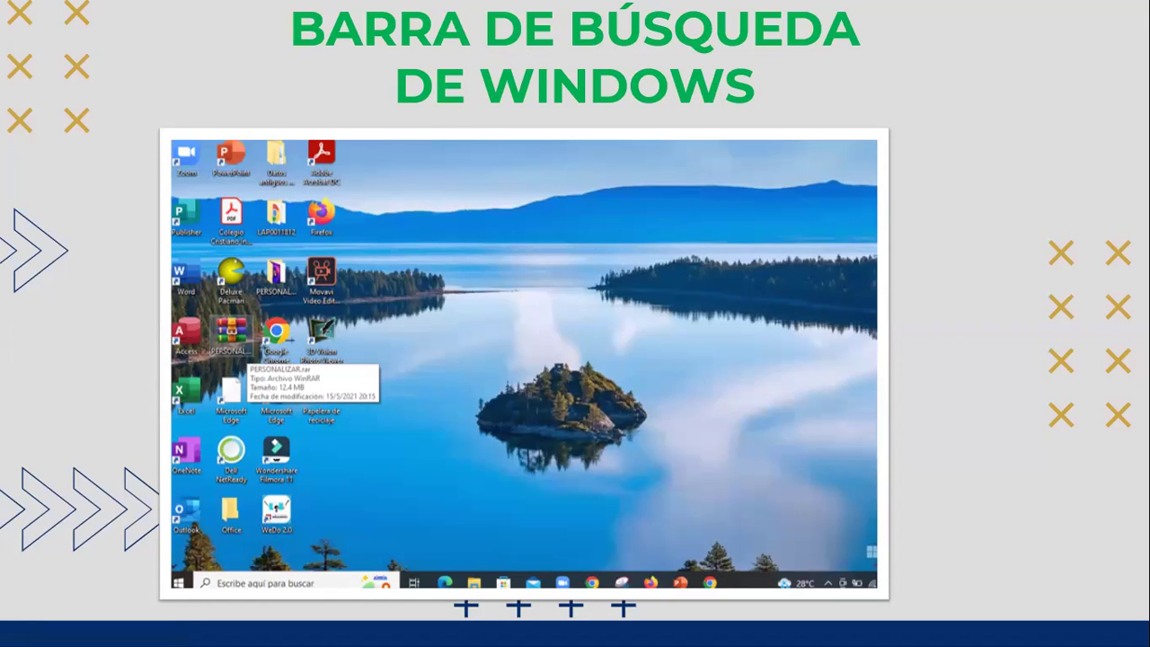
left_click(644, 331)
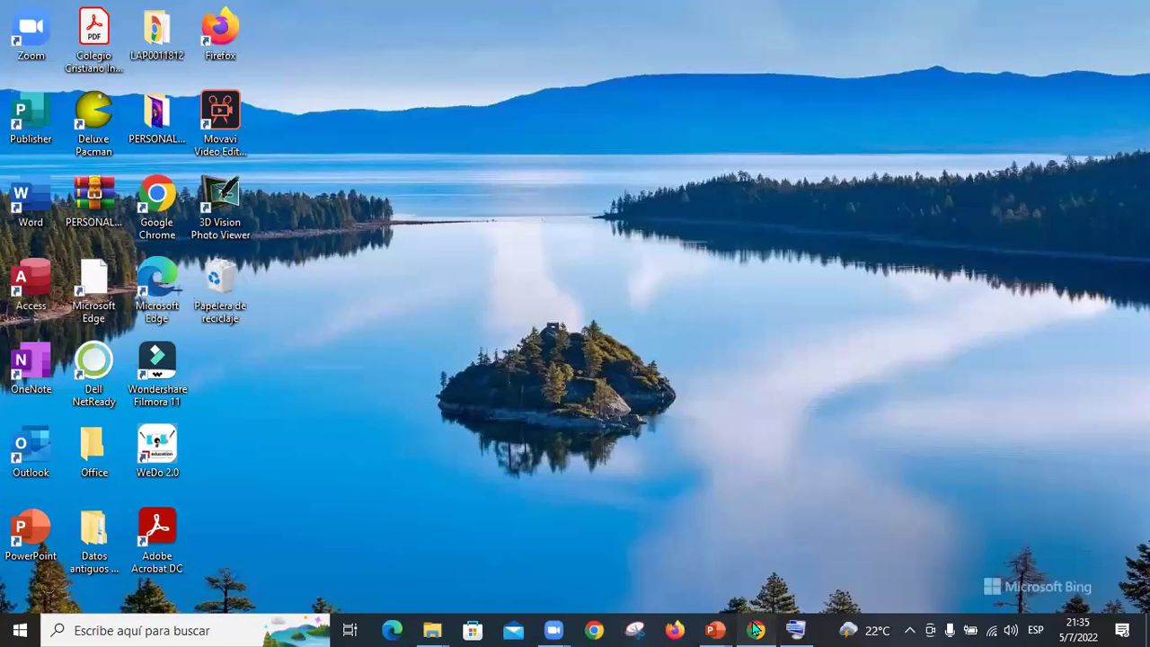
left_click(757, 629)
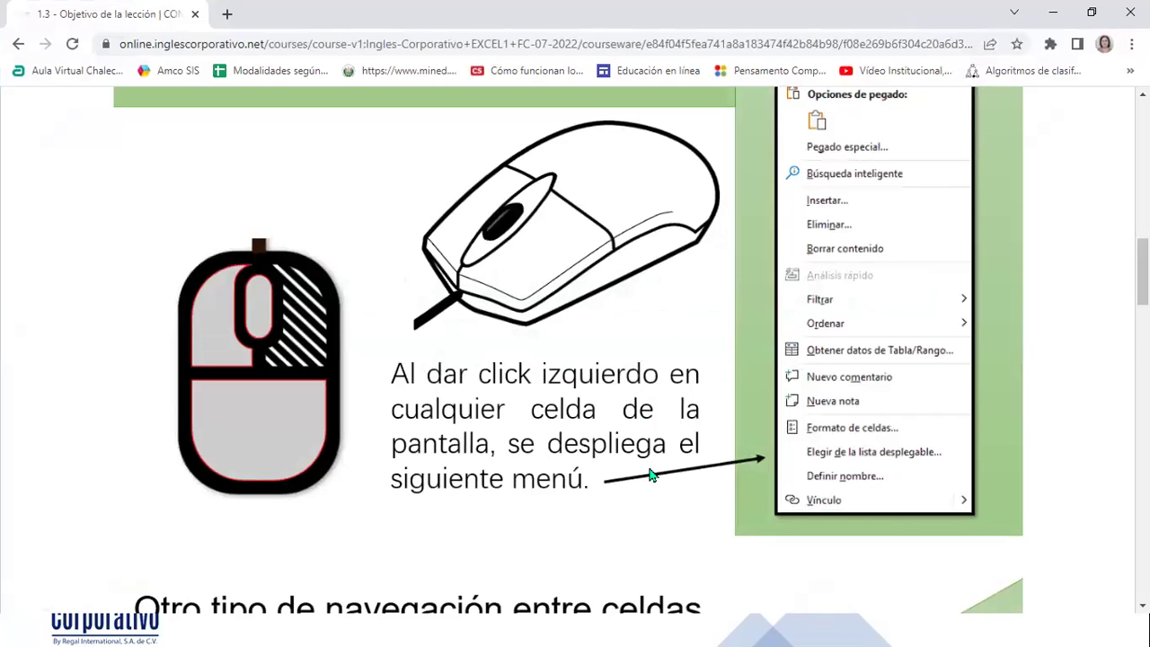
key("alt+Tab")
key("alt+Tab")
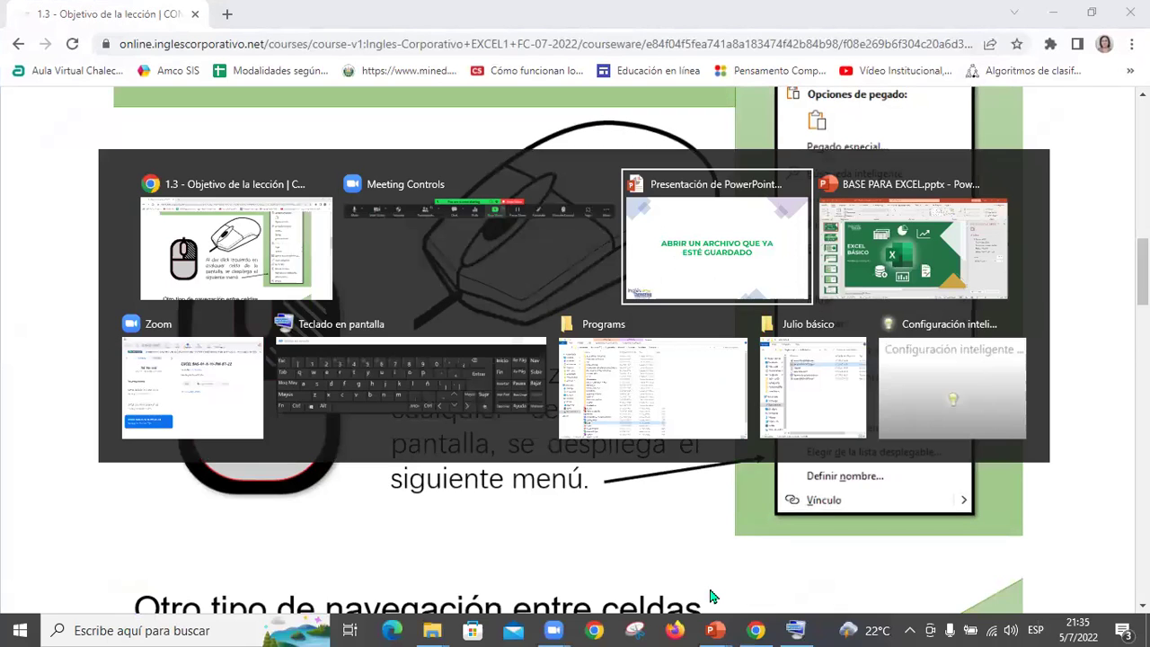
key("alt+Tab")
key("super+d")
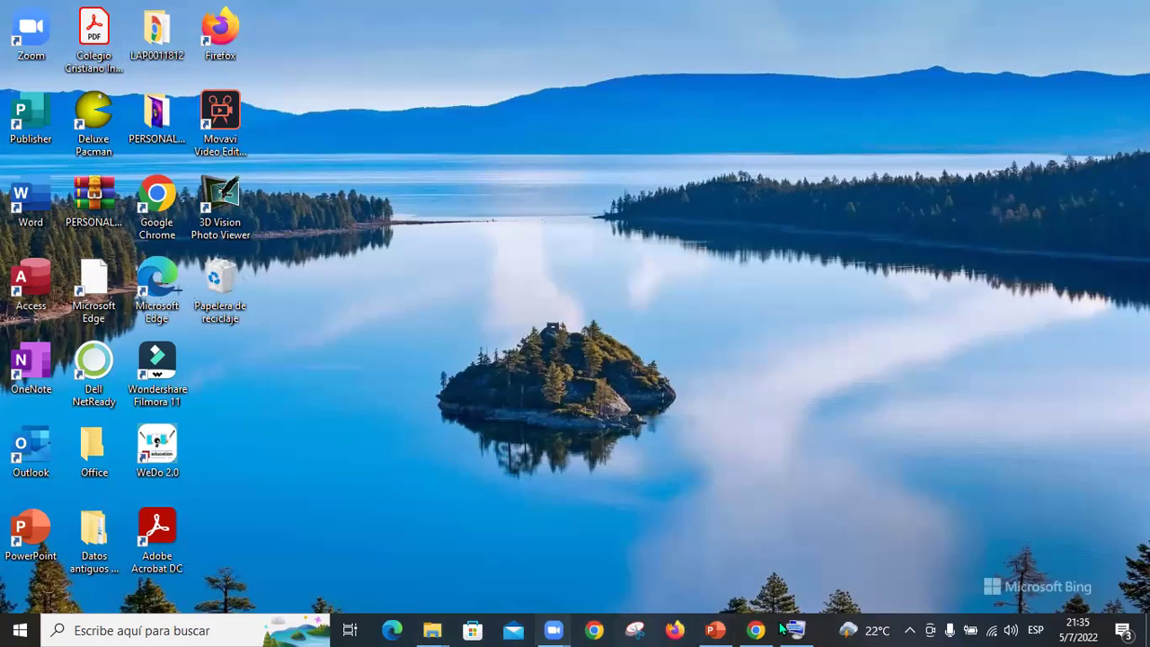
- Look for Excel inside the Office app group among the Windows Start tiles, then return to the desktop
left_click(21, 629)
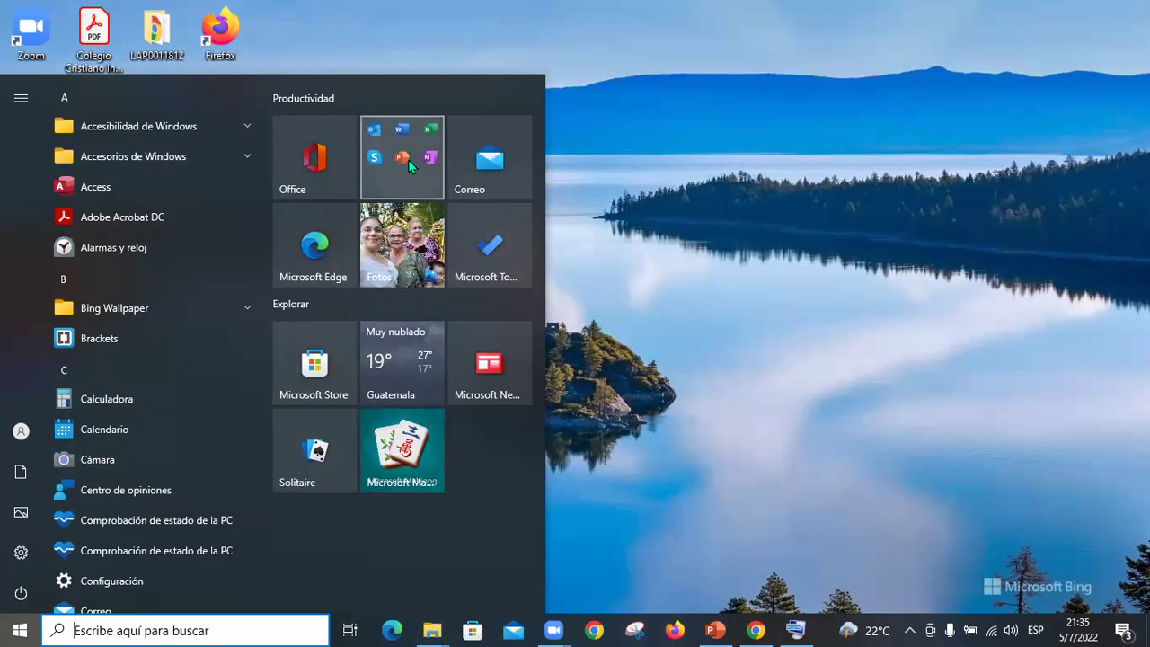
left_click(414, 167)
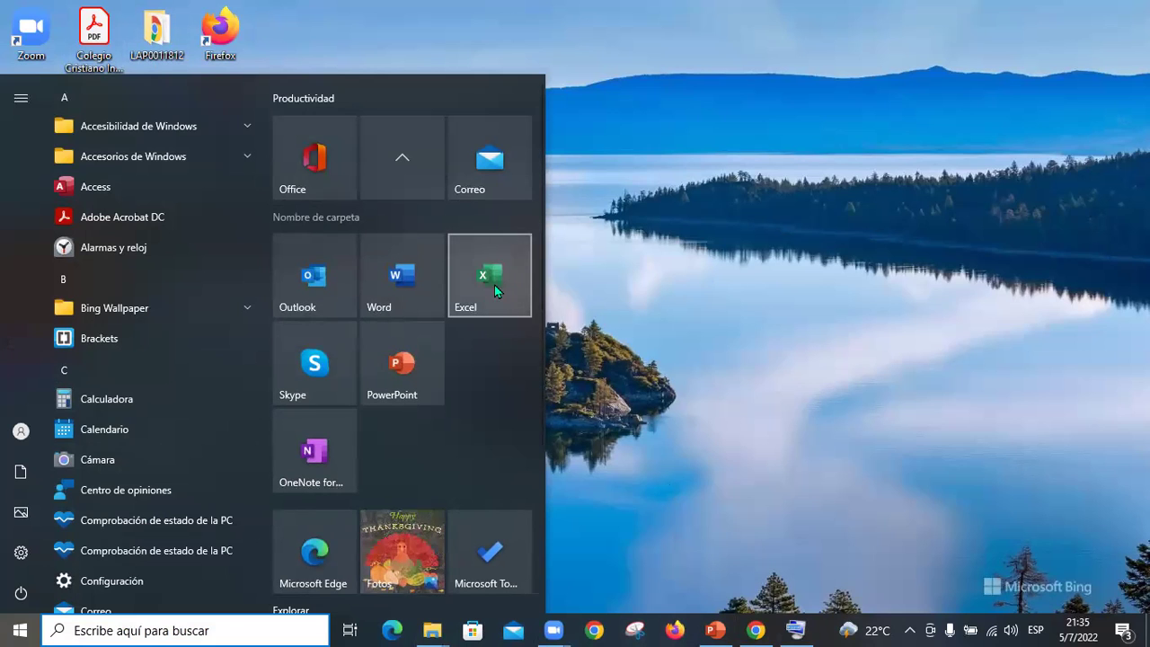
left_click(782, 285)
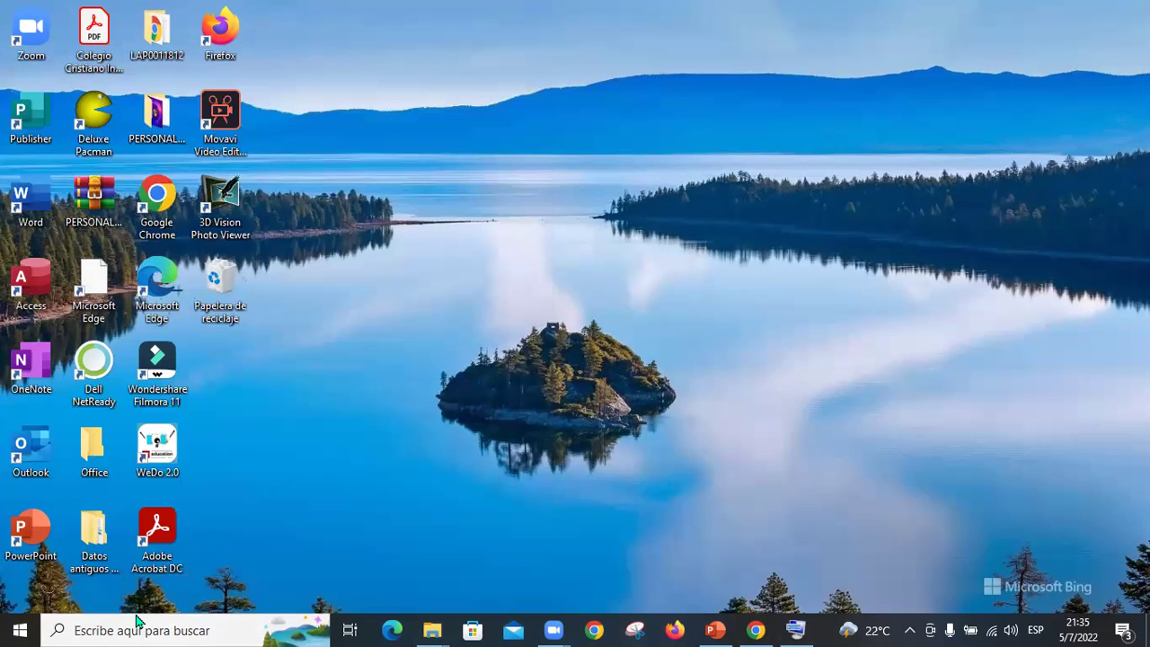
- Try to launch Excel by running the command "excel" from the Windows Run dialog
key("super+r")
type("e")
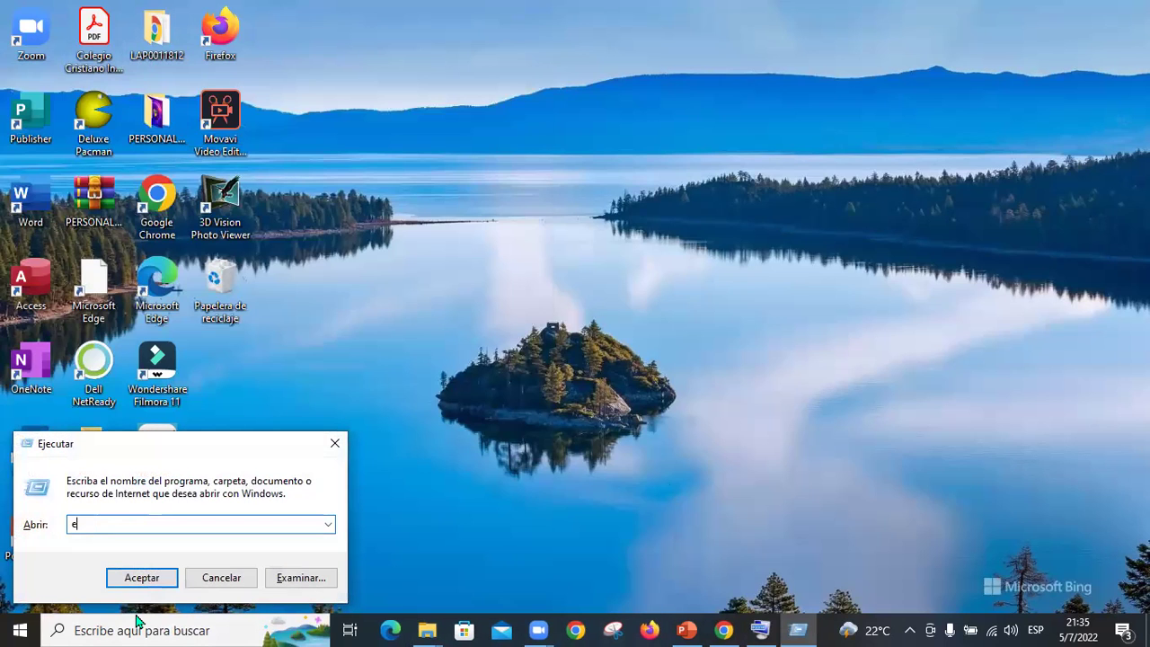
type("xcel")
key("Return")
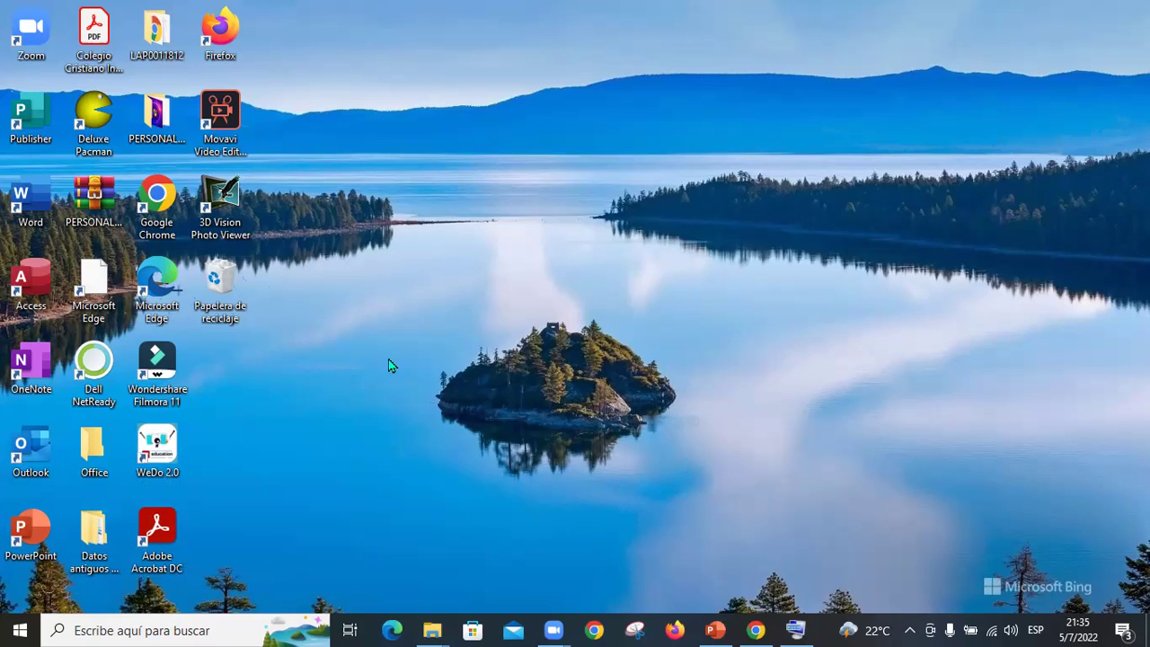
- Search Windows for "exce", open the Excel app's file location and maximize the Programs folder window
left_click(200, 630)
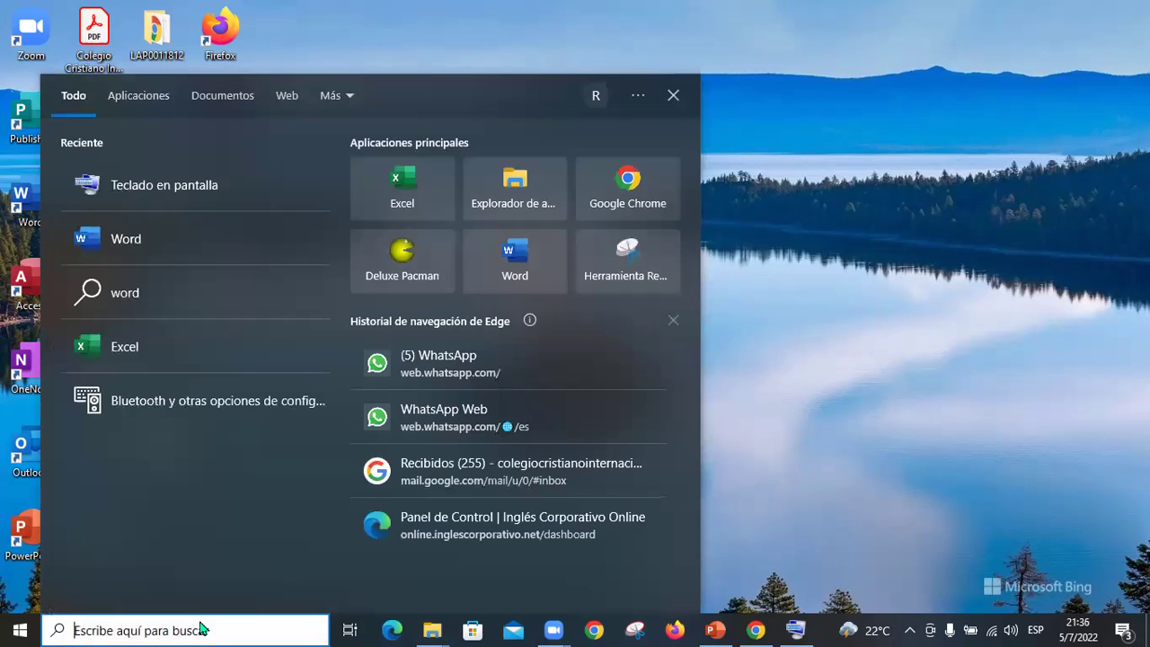
type("exce")
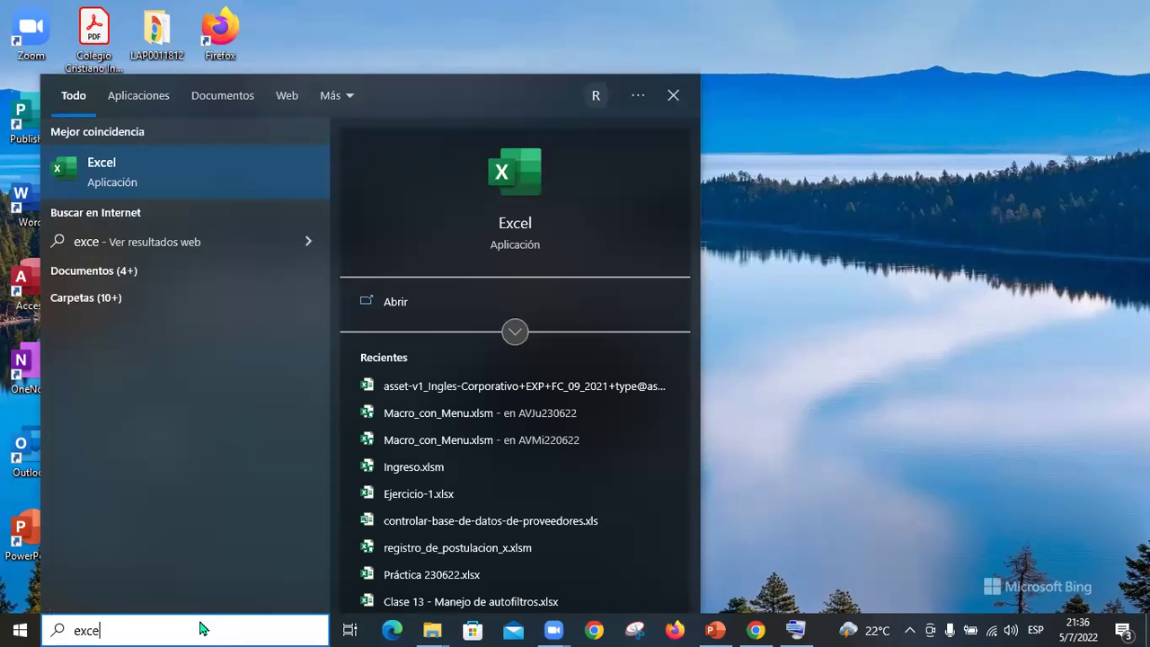
right_click(126, 186)
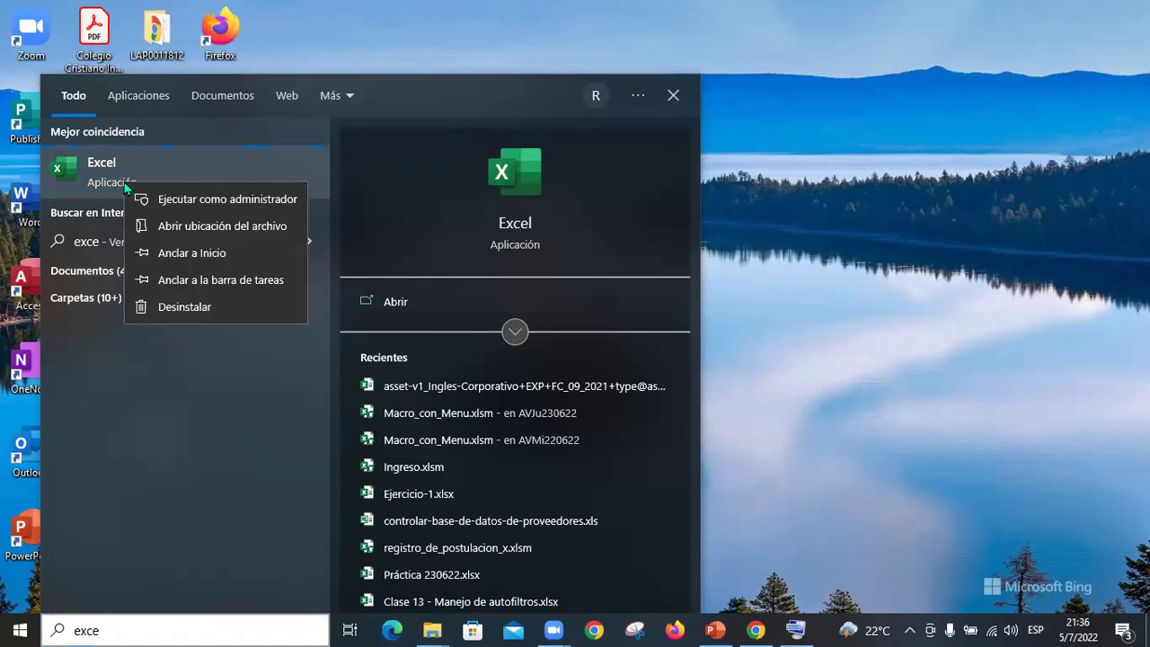
left_click(261, 232)
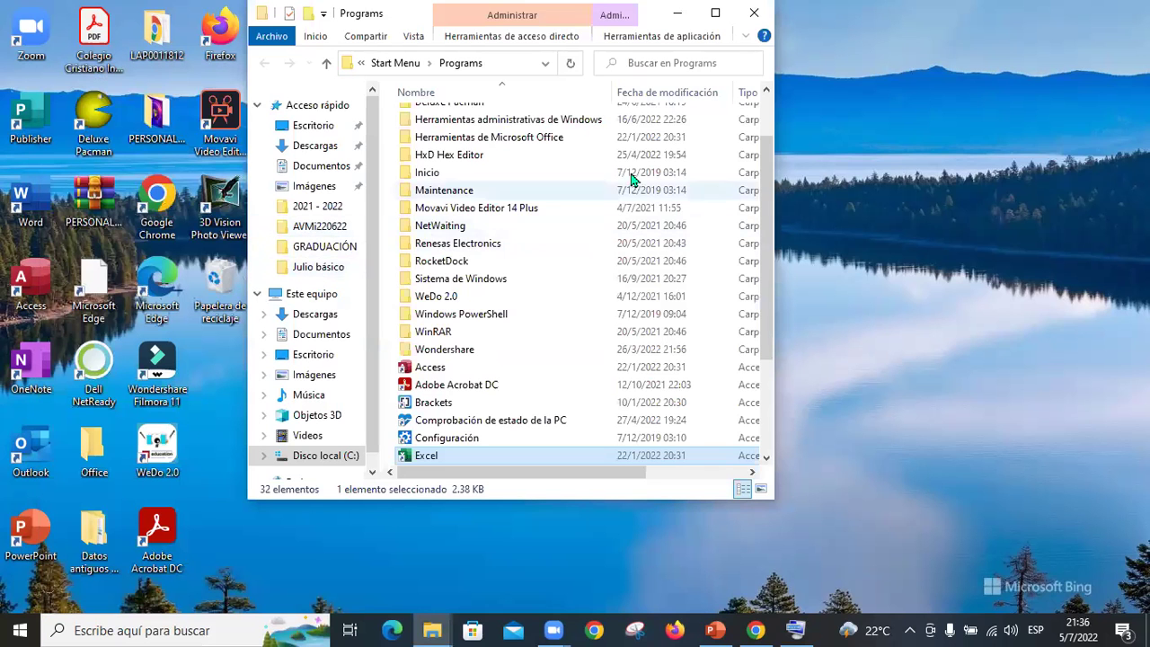
left_click(715, 13)
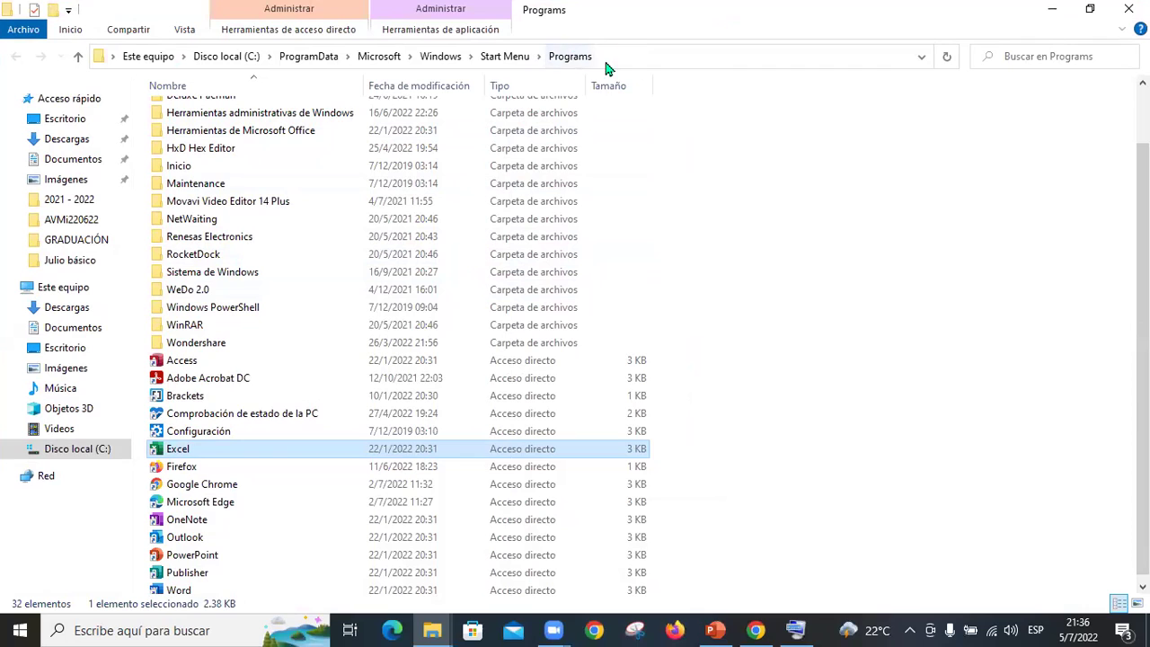
- Create a desktop shortcut to Excel from its entry in the Programs folder and close the folder window
double_click(196, 449)
right_click(197, 453)
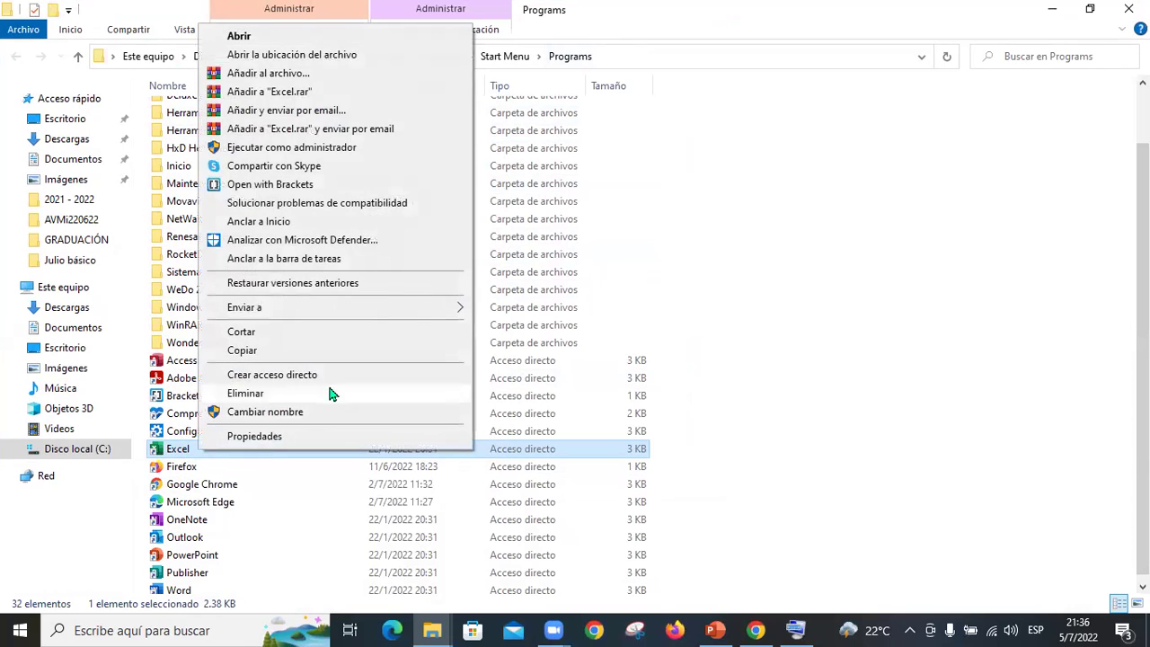
mouse_move(353, 313)
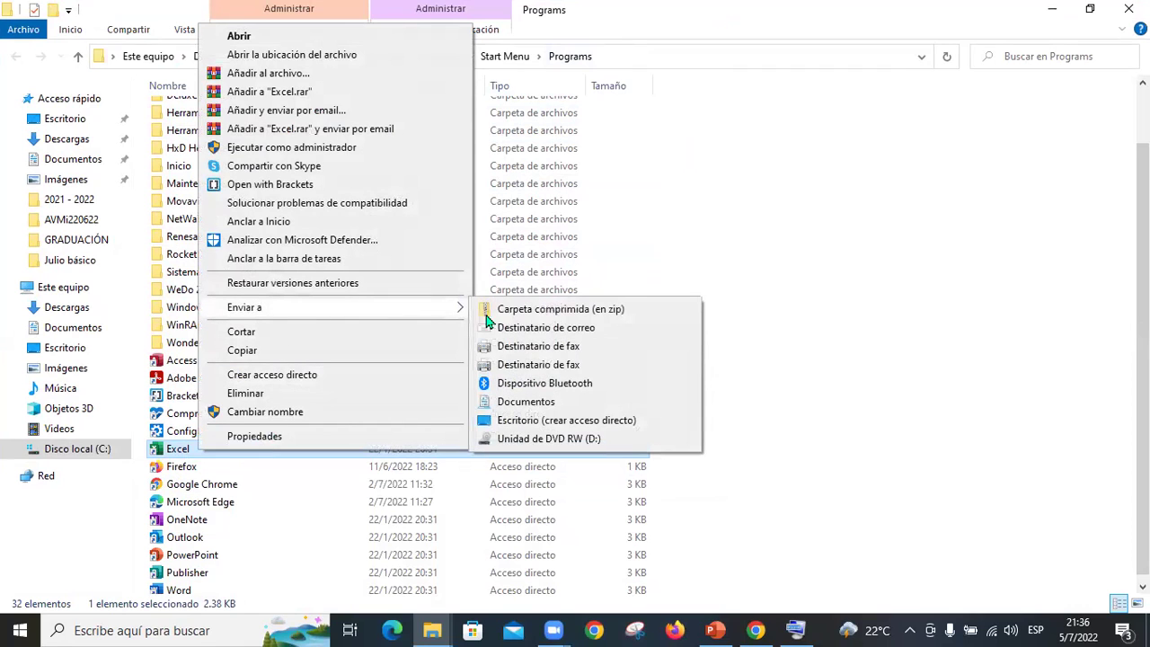
left_click(645, 421)
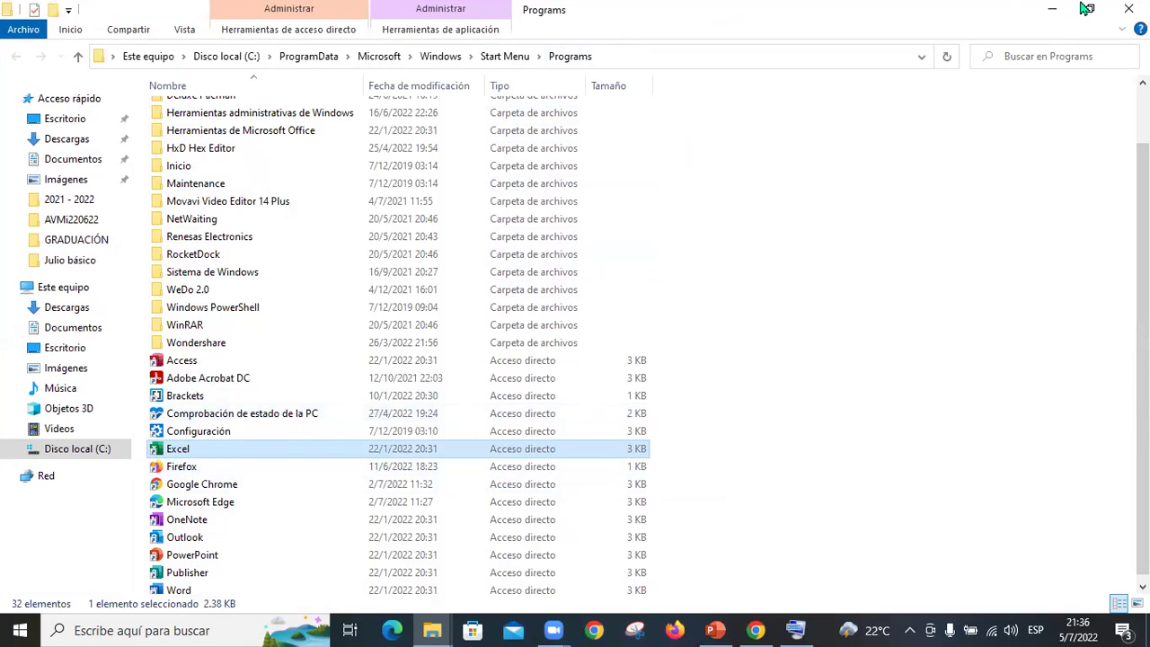
left_click(1128, 9)
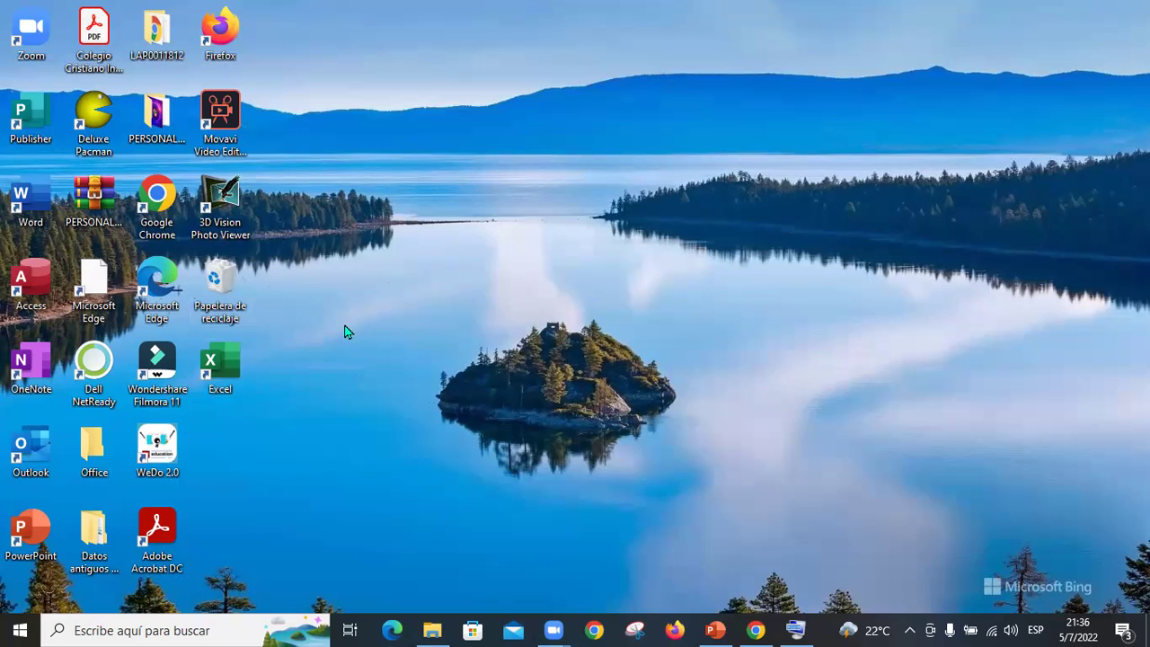
left_click(134, 633)
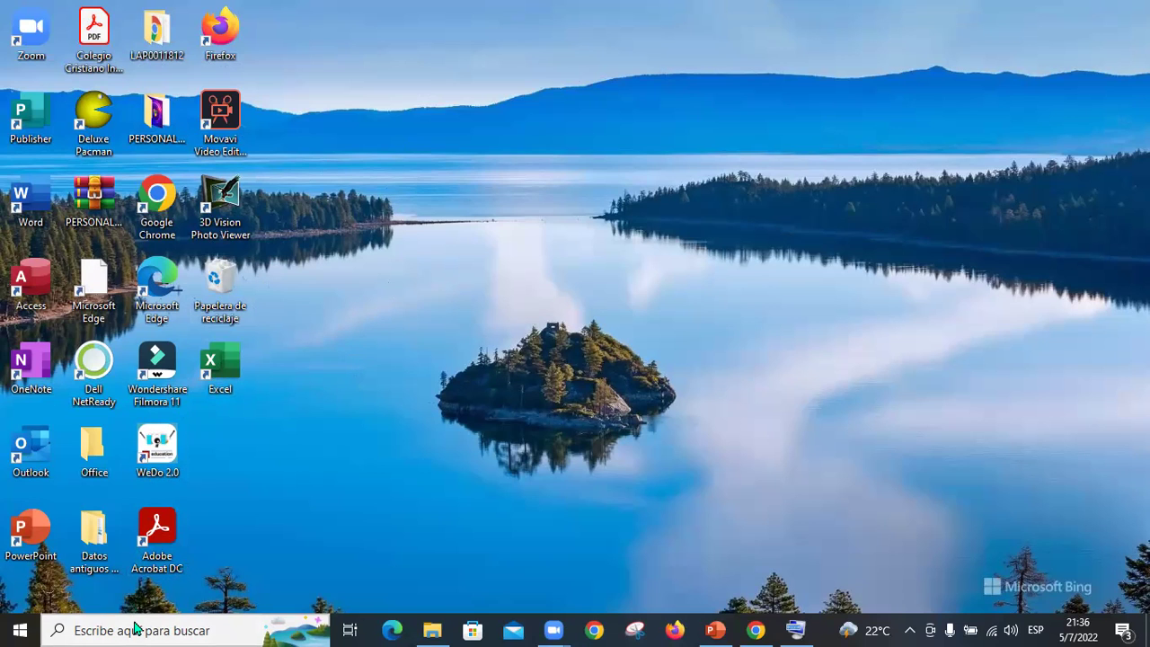
type("exce")
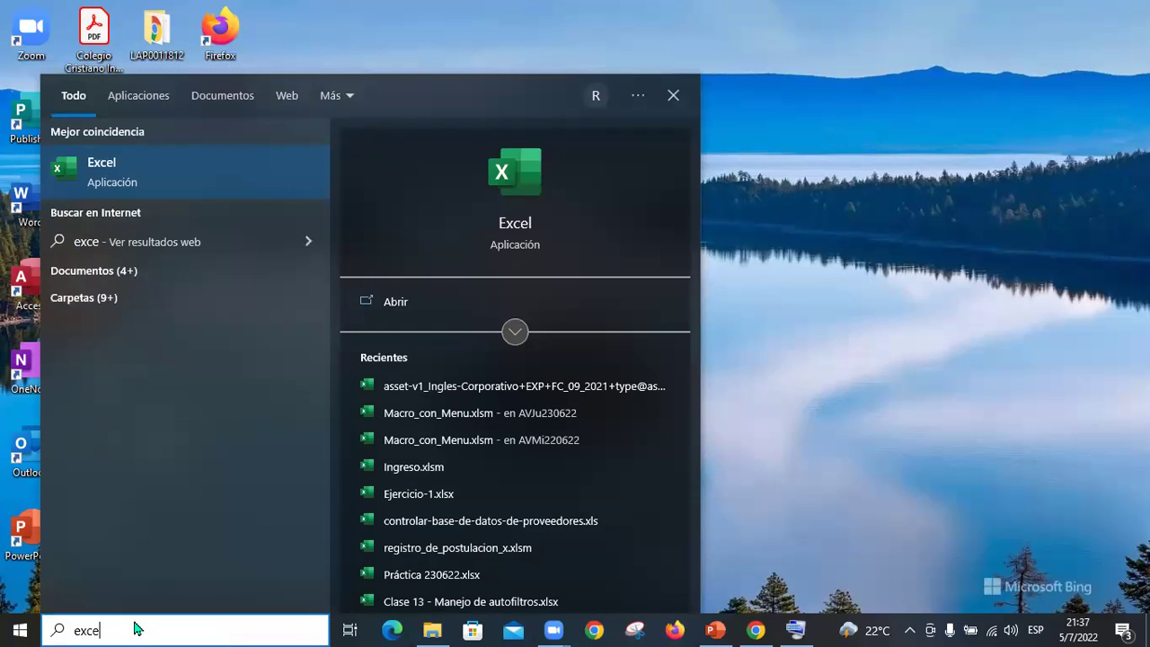
right_click(136, 181)
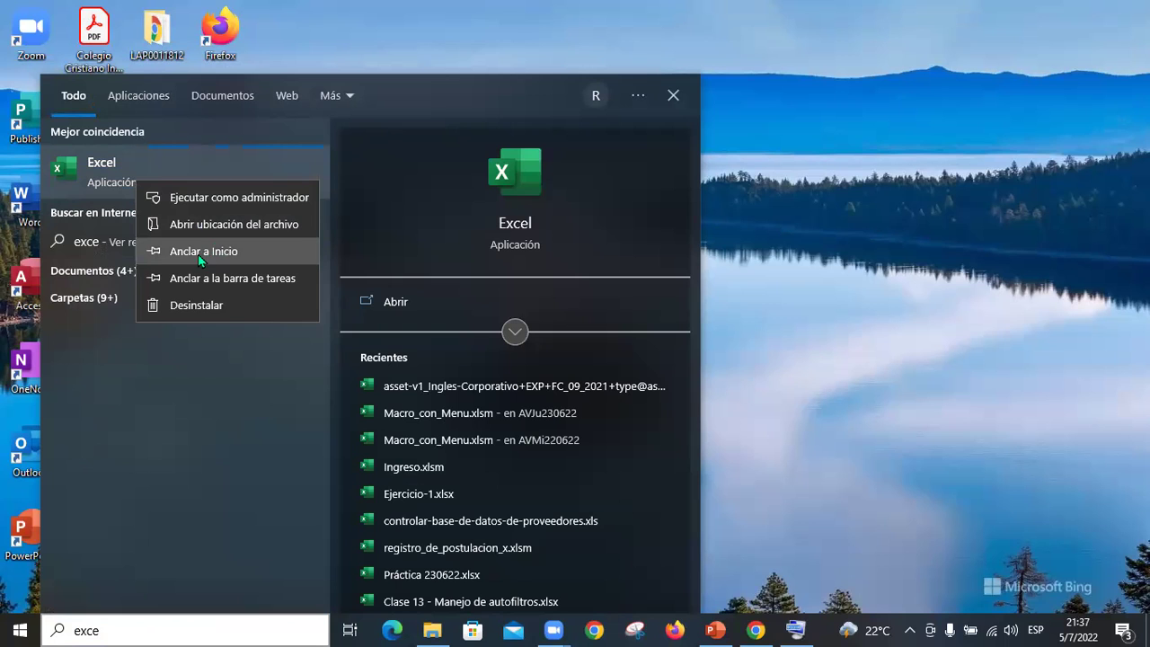
left_click(20, 629)
left_click(20, 628)
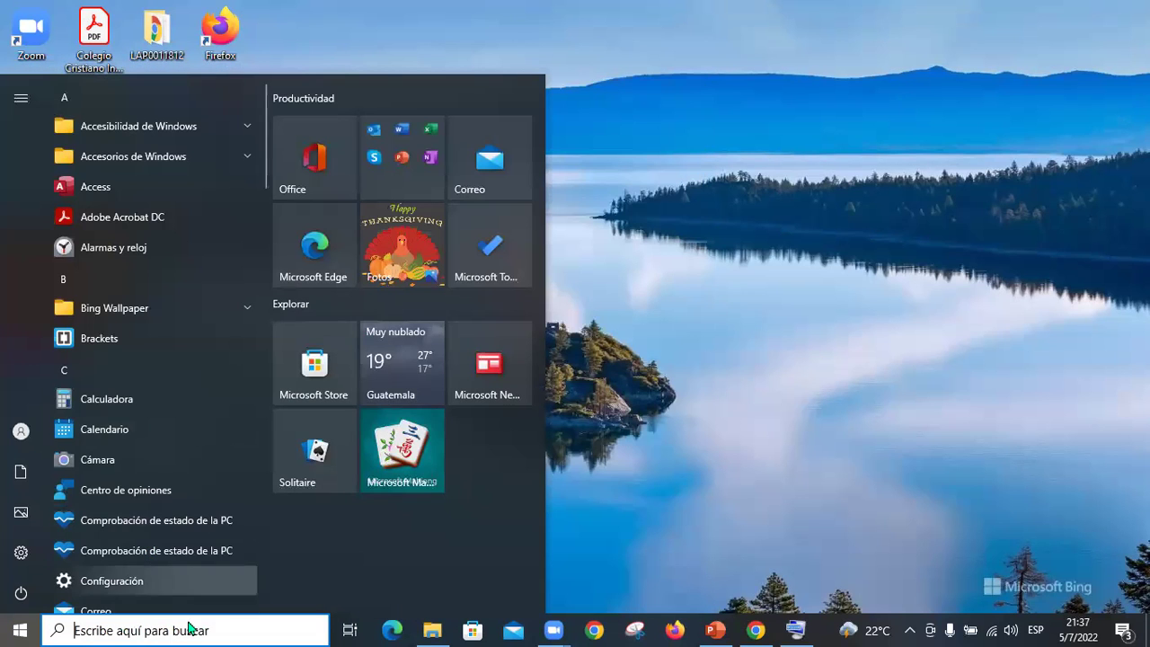
- Search Windows for "exce", pin the Excel app to Start and check for its tile there
left_click(146, 630)
type("exce")
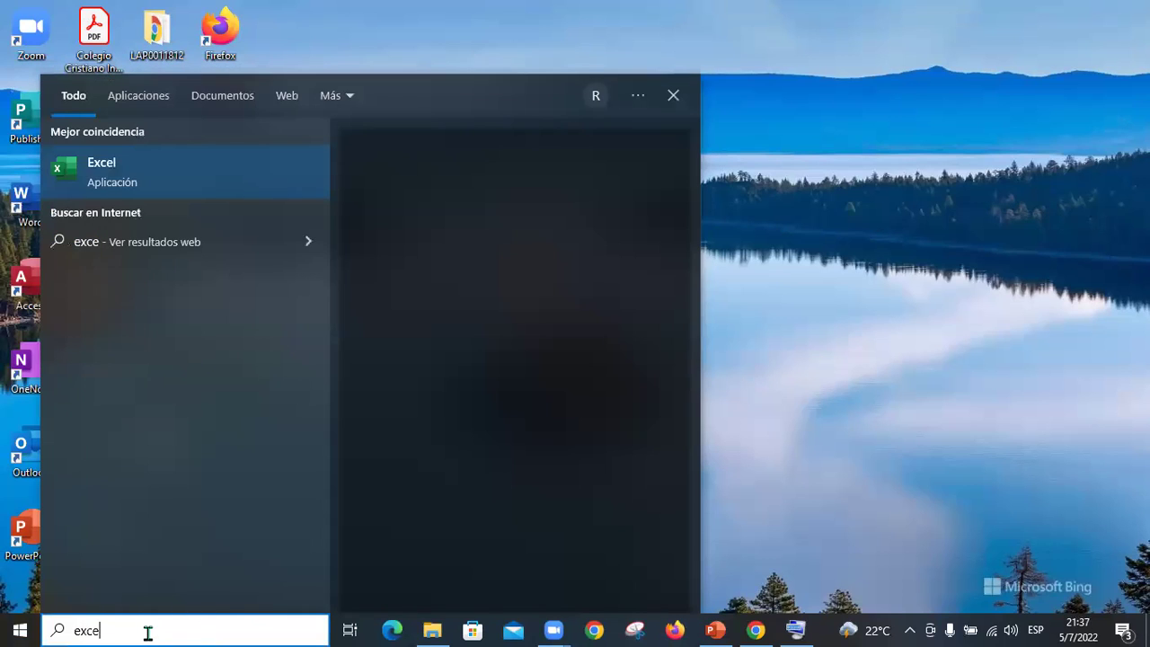
right_click(165, 165)
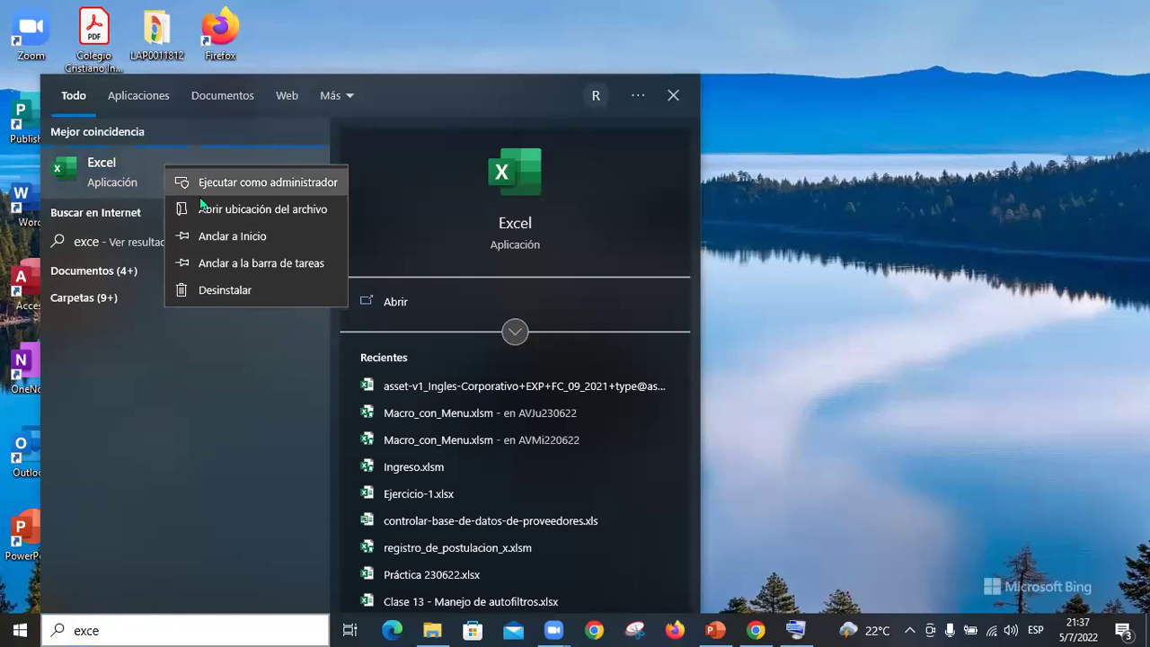
left_click(250, 236)
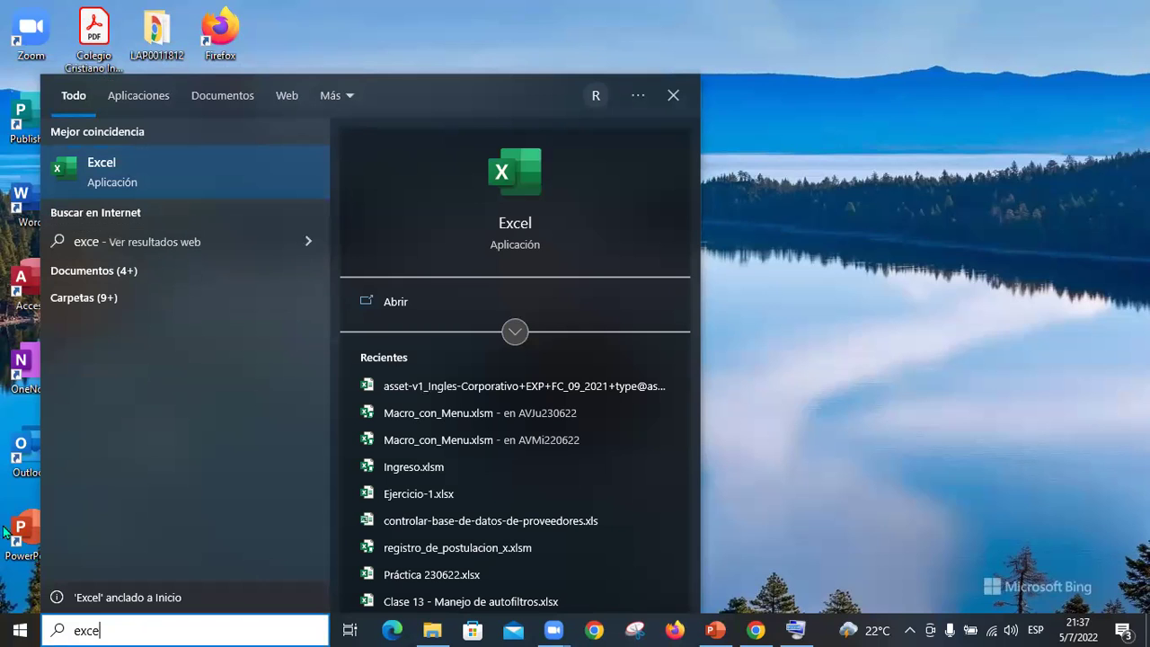
left_click(19, 628)
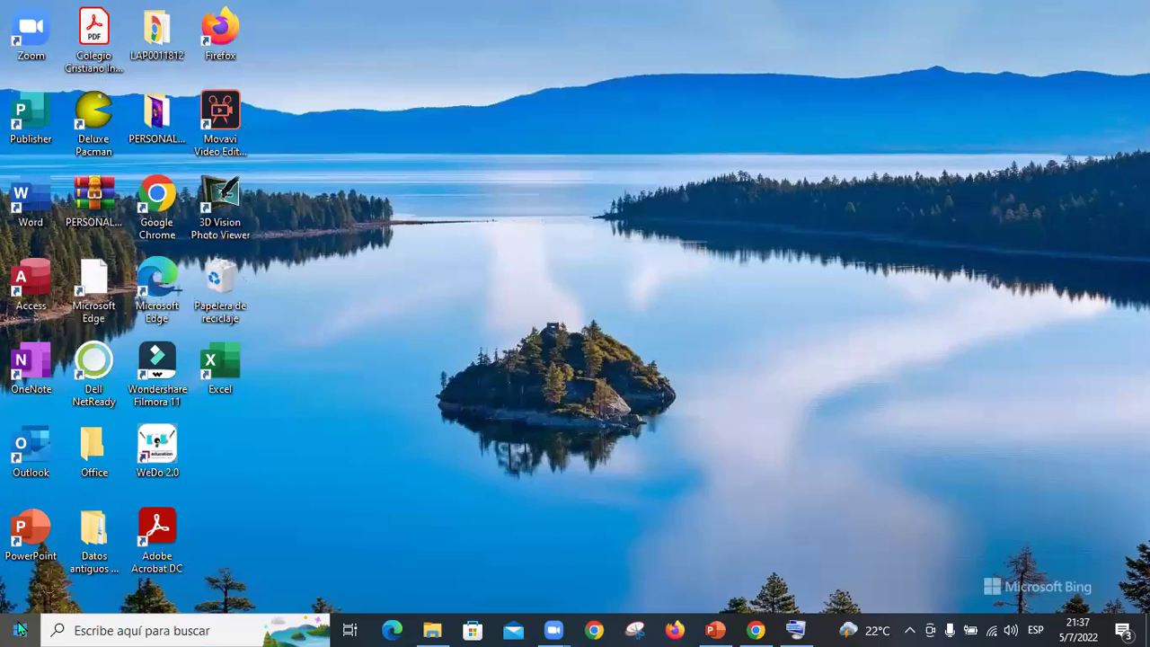
left_click(20, 629)
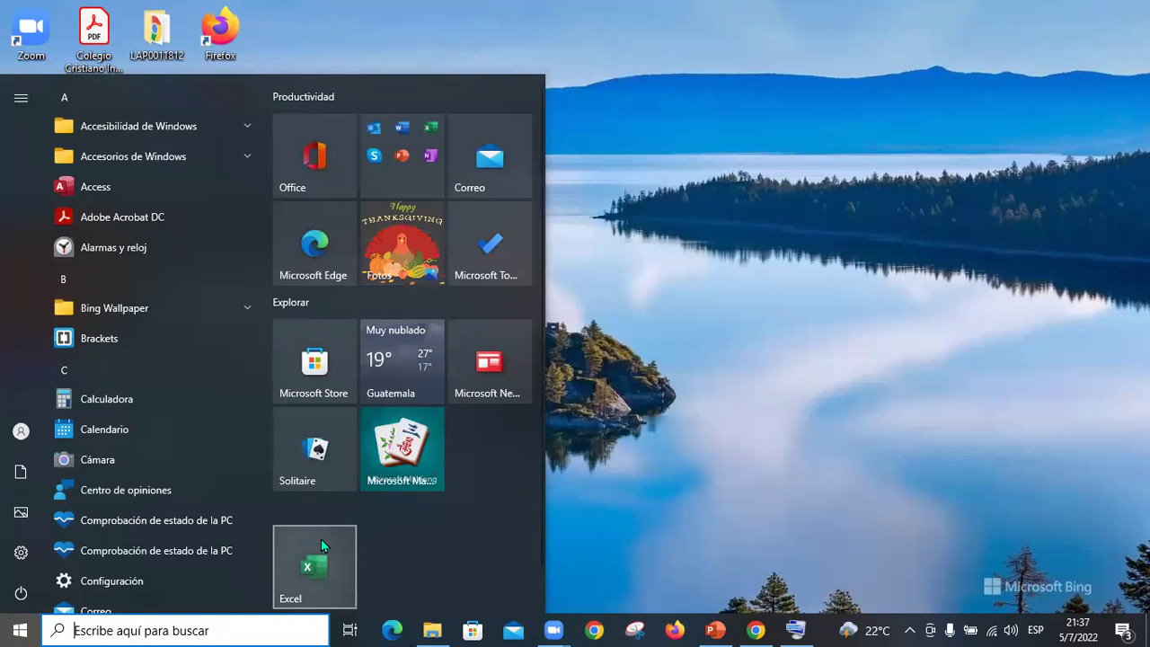
- Search Windows for "exce", pin the Excel app to the taskbar and return to the desktop
left_click(154, 629)
type("exce")
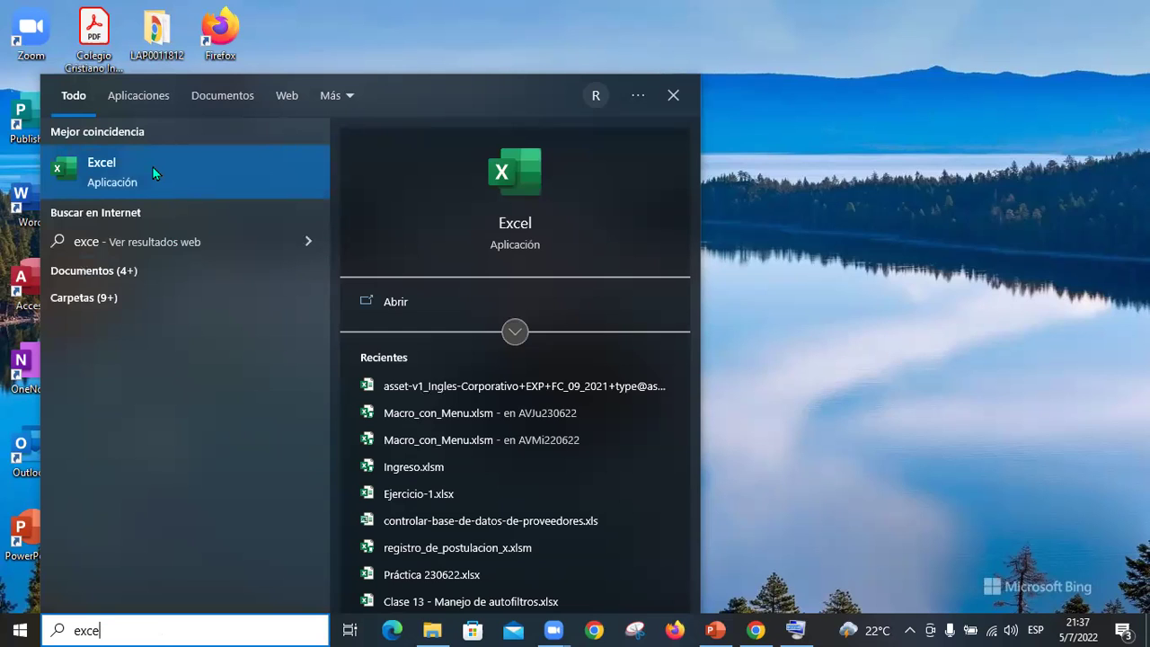
right_click(152, 168)
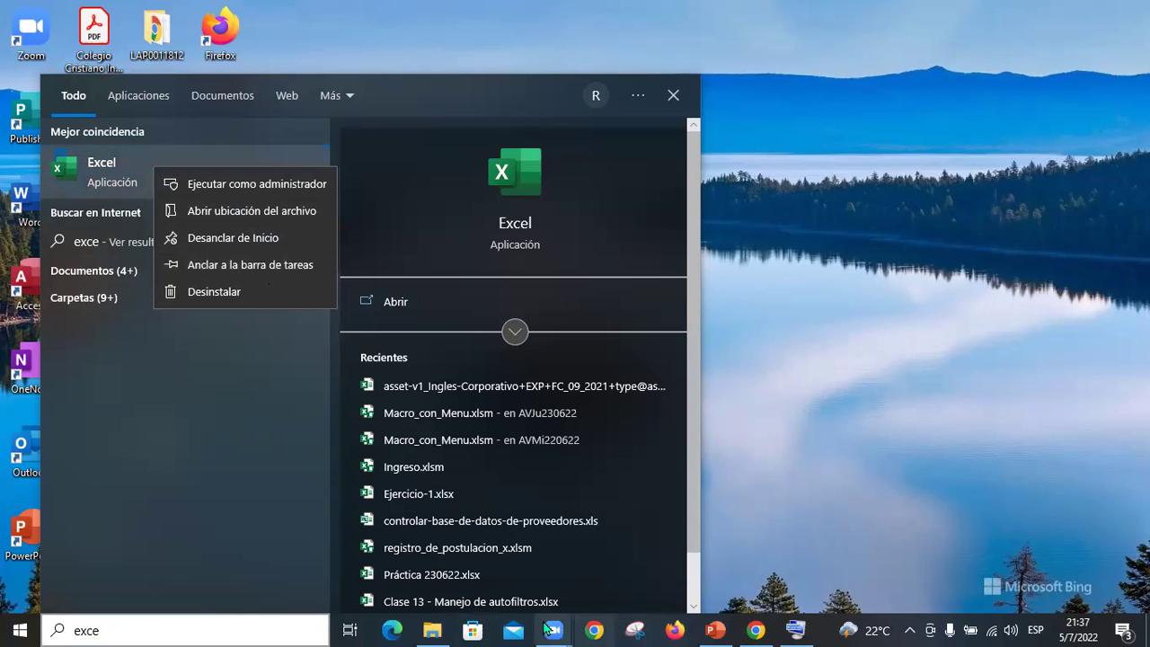
left_click(269, 261)
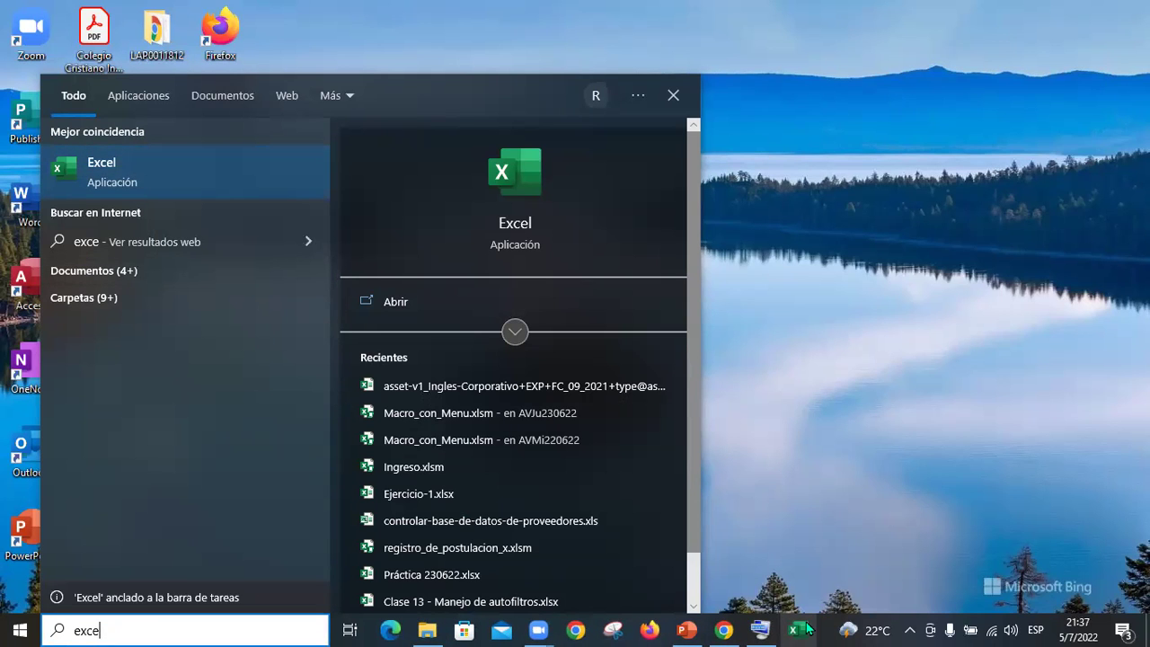
left_click(909, 302)
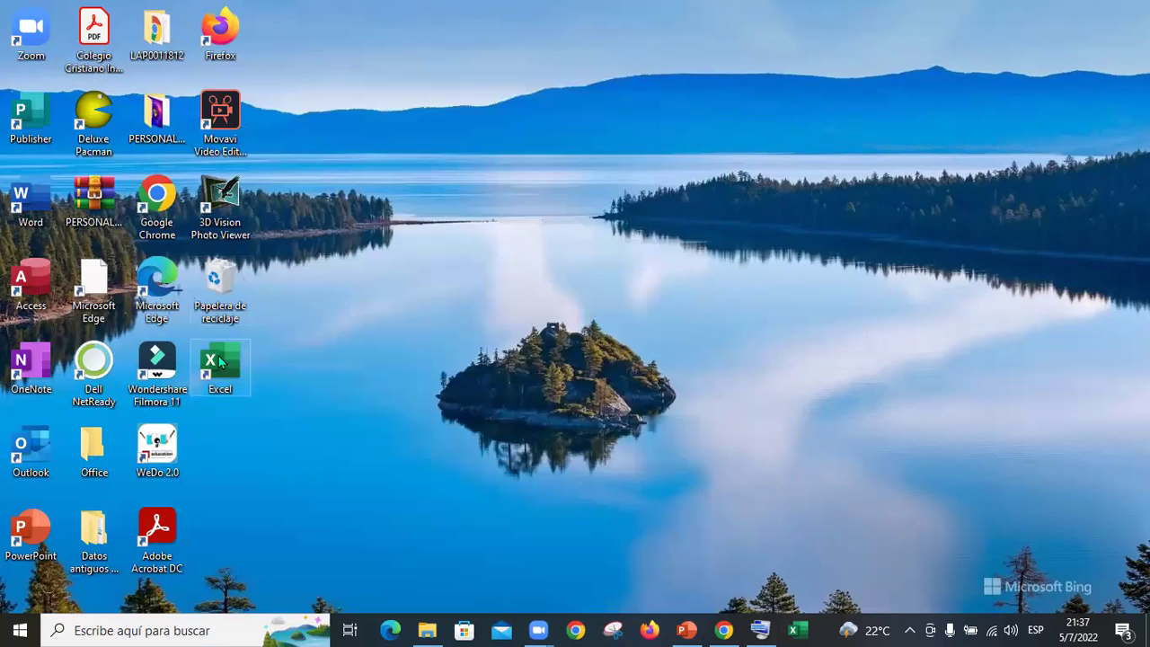
- Check the pinned Excel tile in Start, then open the Run dialog and dismiss it without running anything
left_click(16, 629)
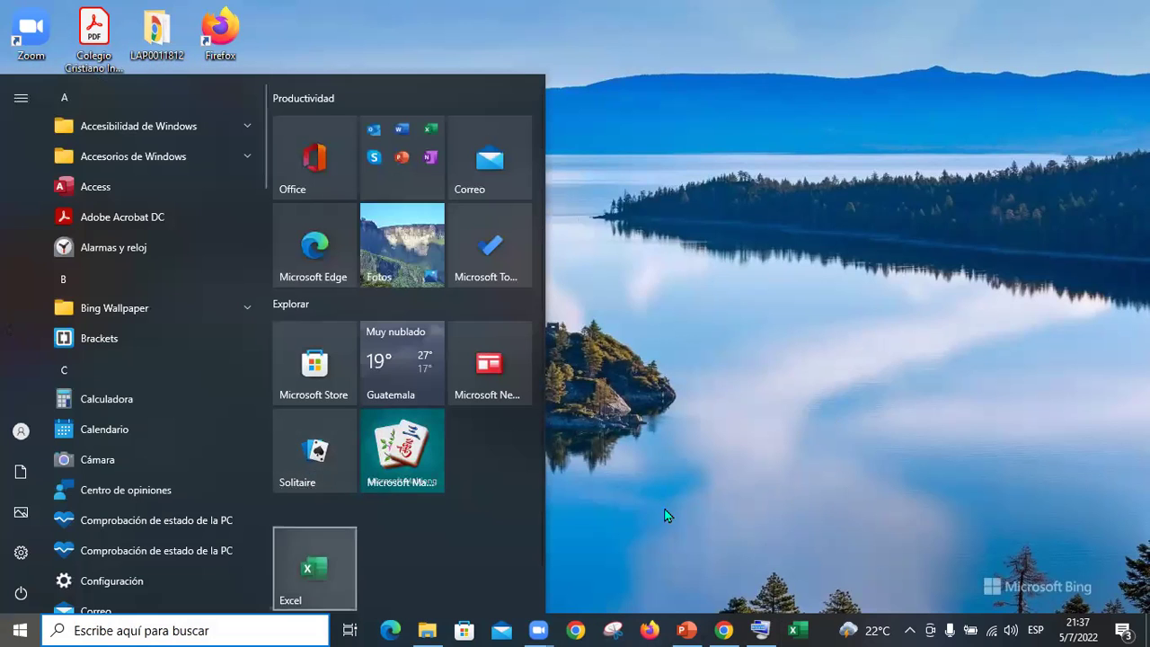
left_click(798, 630)
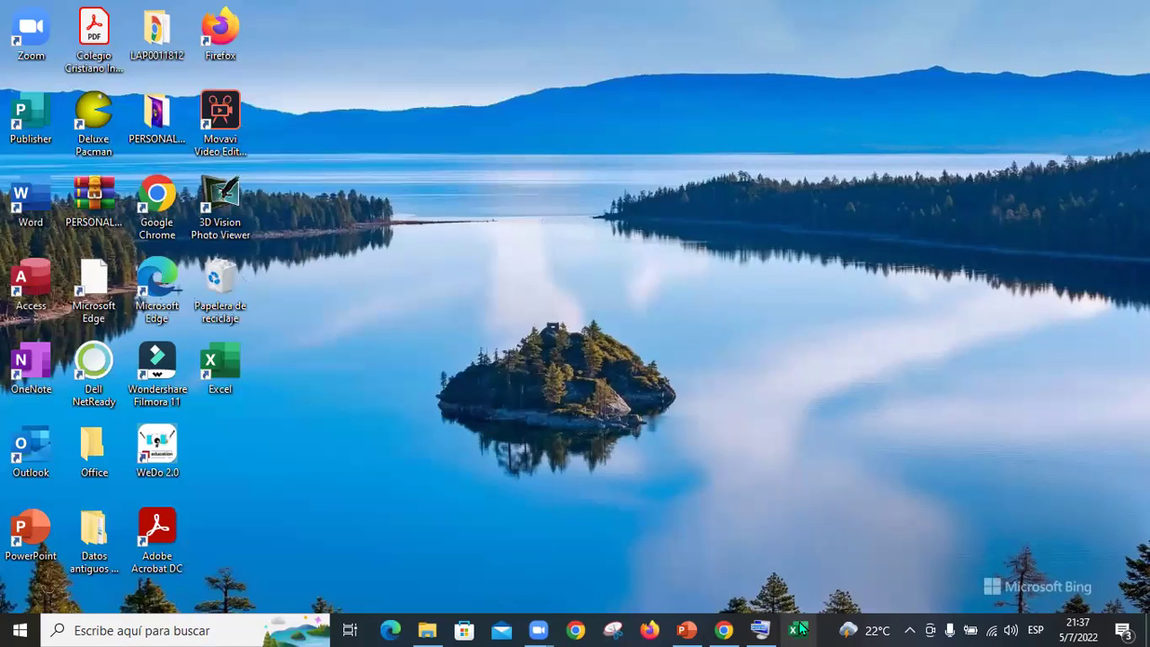
key("super+r")
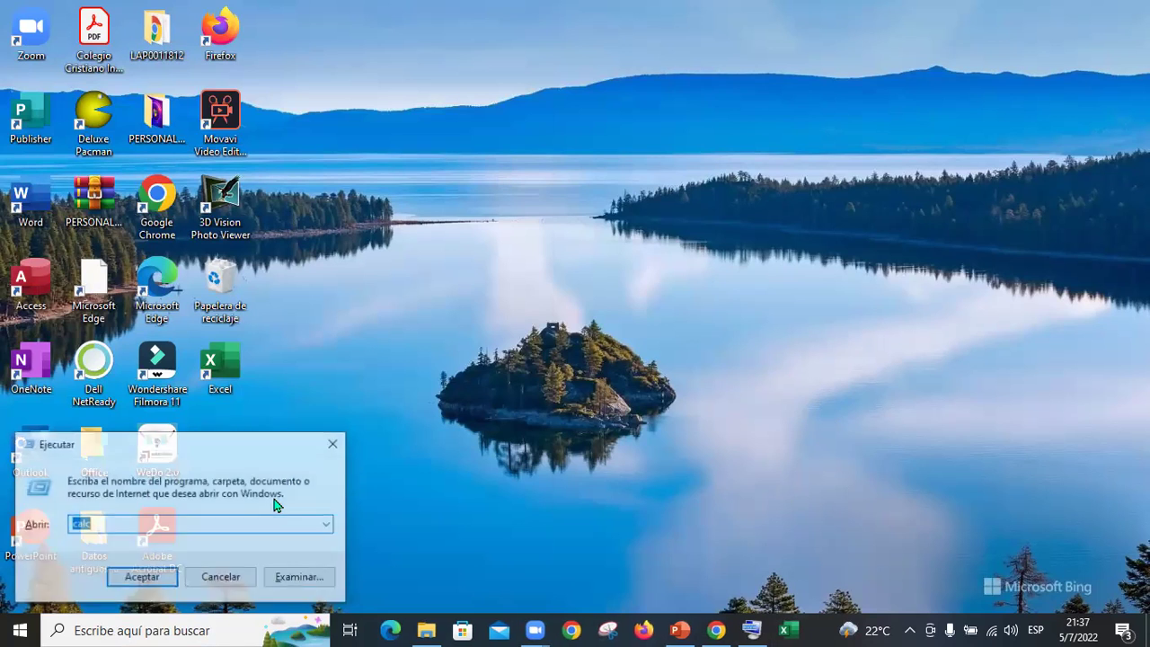
key("Escape")
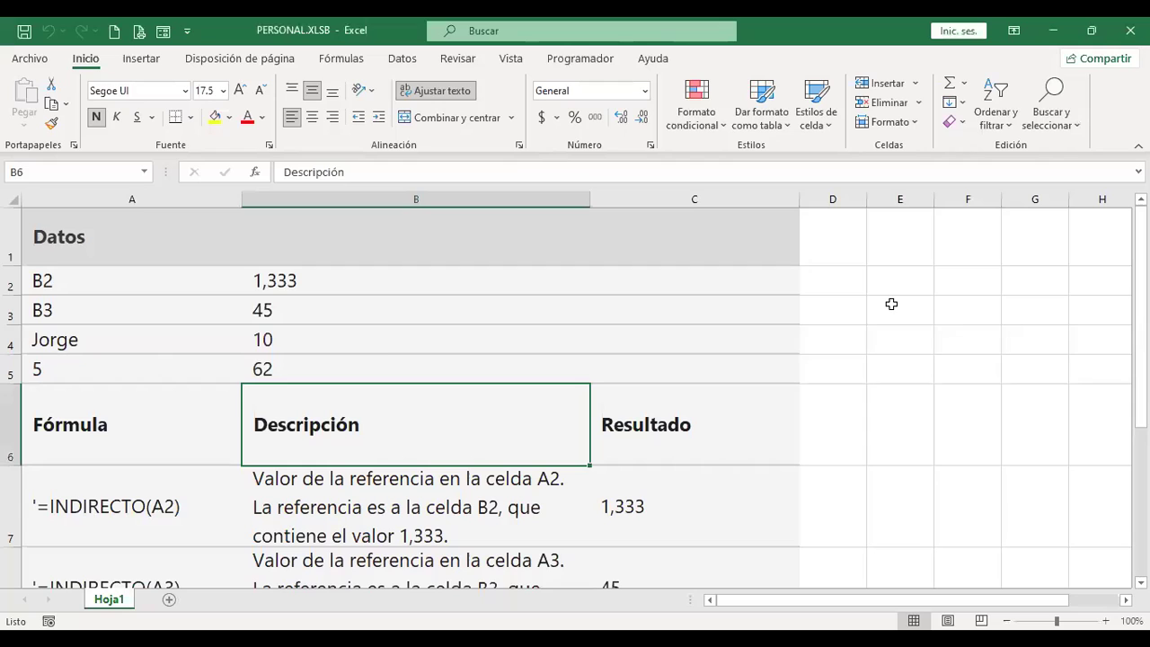
left_click(891, 305)
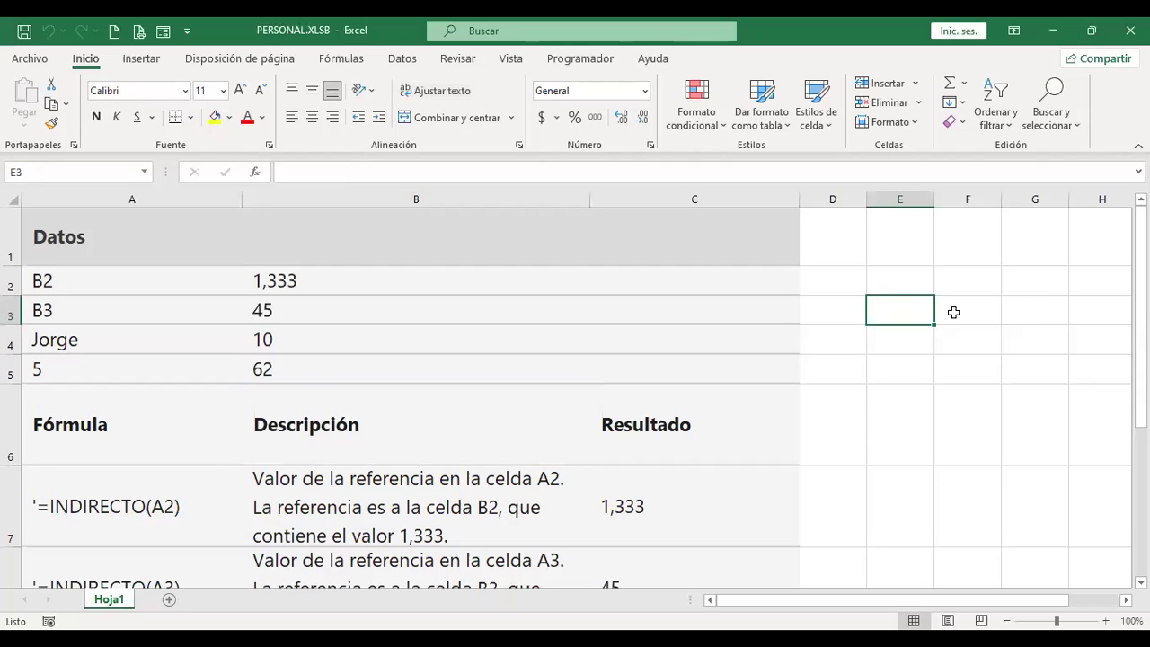
key("ctrl+Home")
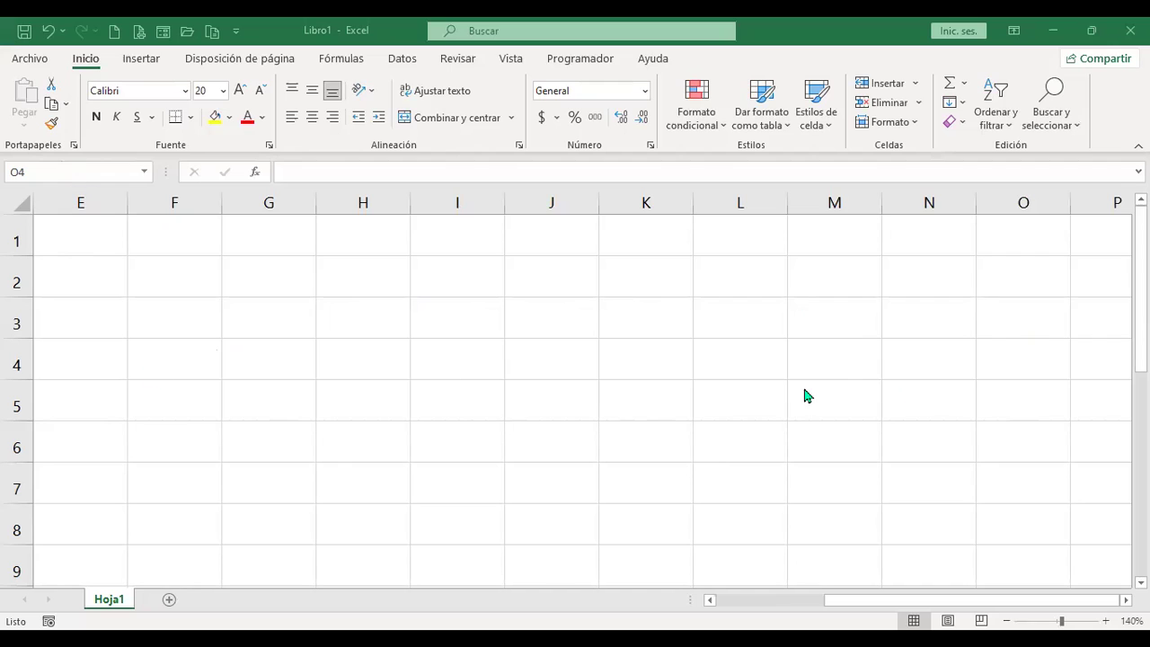
- Navigate Hoja1 from cell O4 to its first cell, last row and last column, ending at A1
left_click(1032, 359)
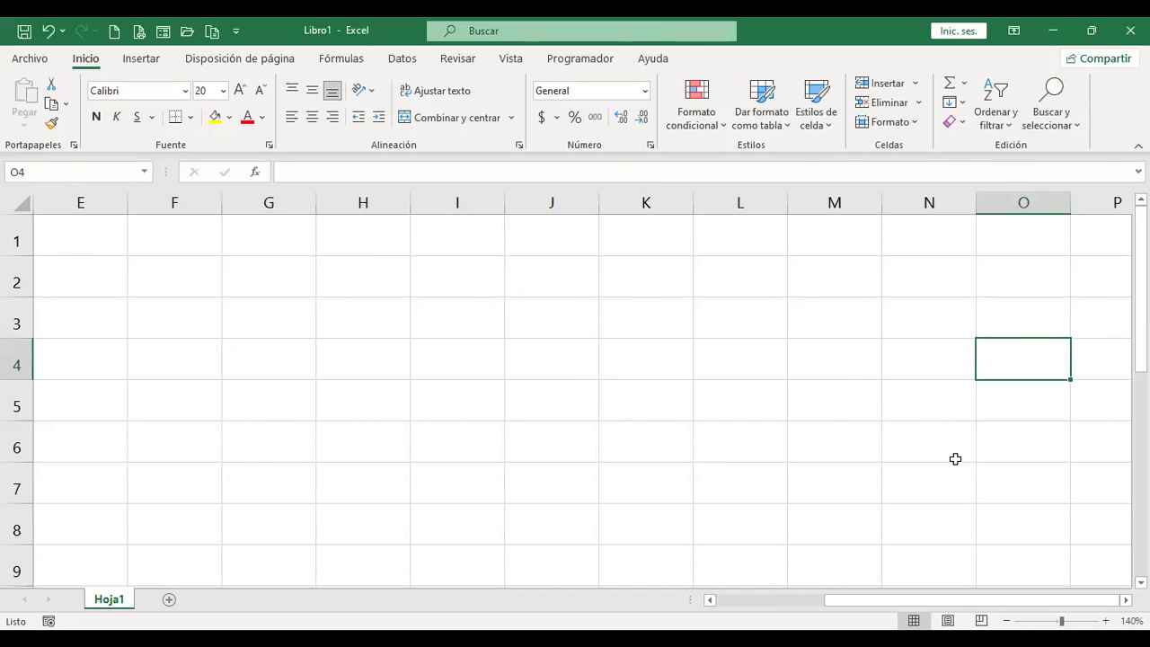
key("ctrl+Home")
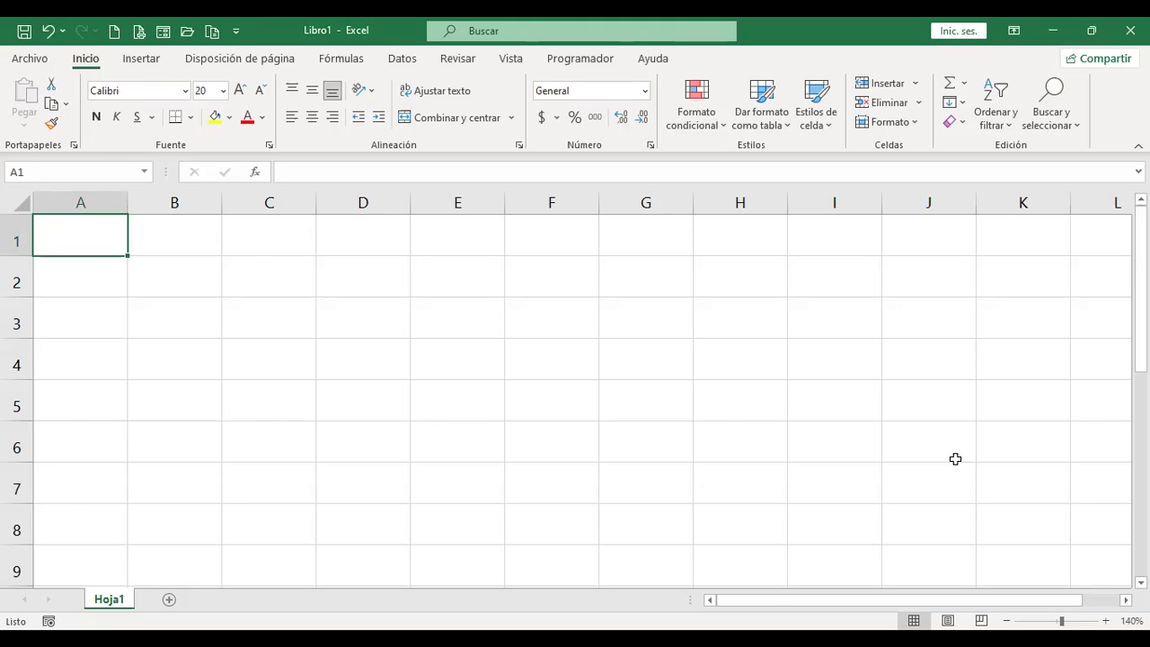
key("ctrl+Down")
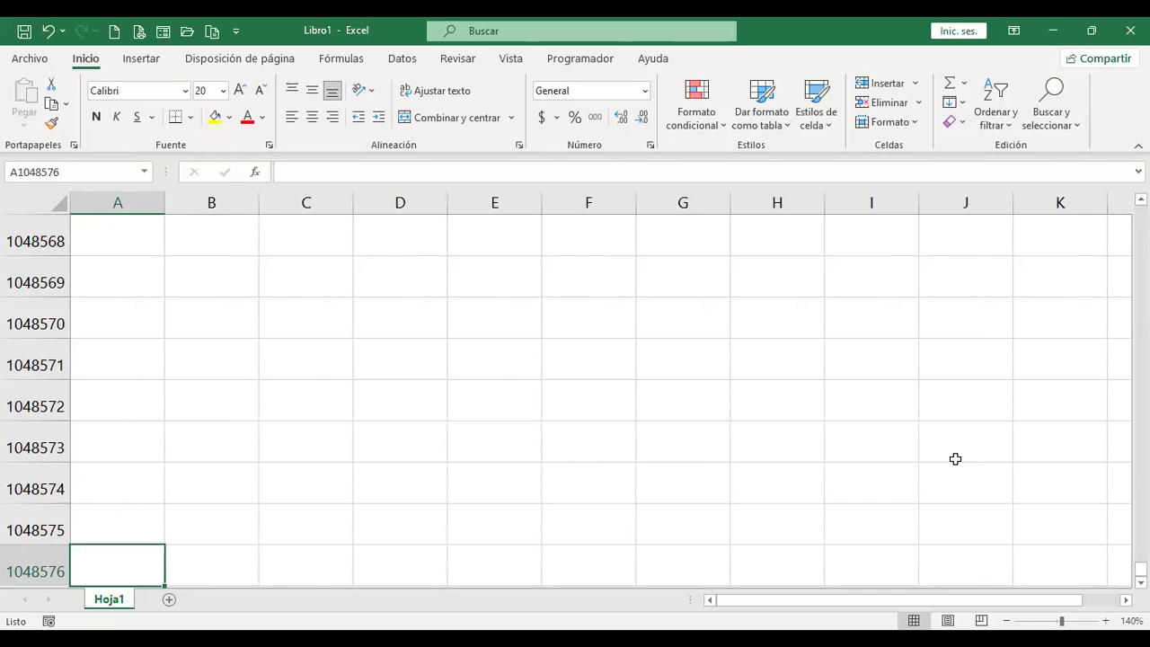
key("ctrl+Up")
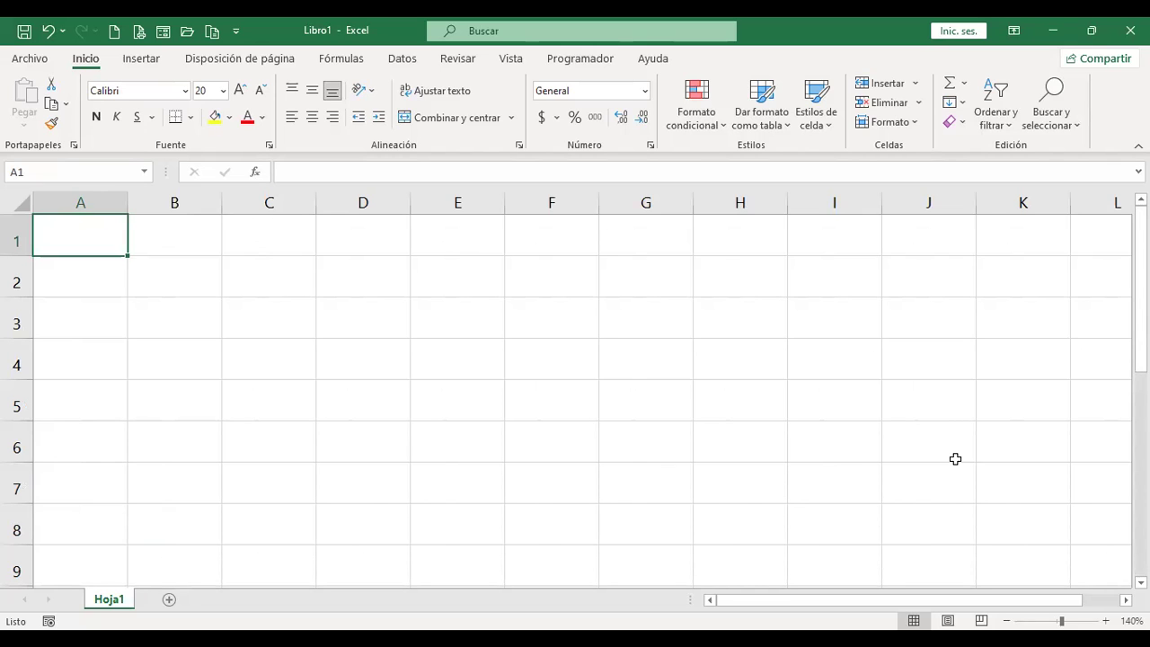
key("ctrl+Right")
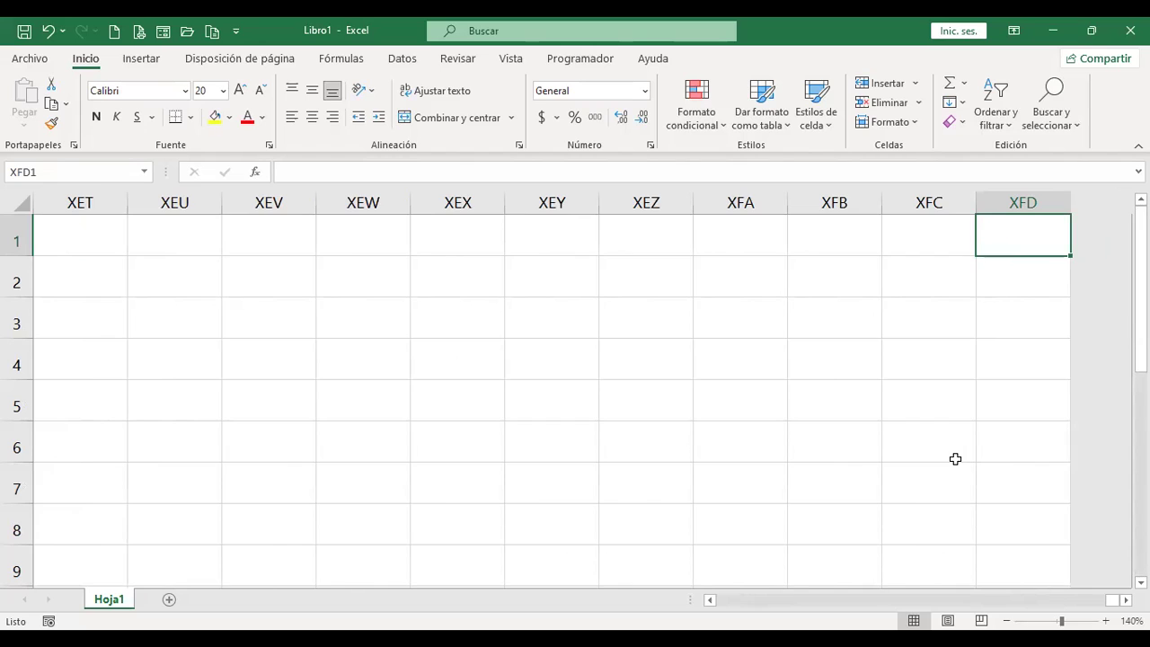
key("ctrl+Home")
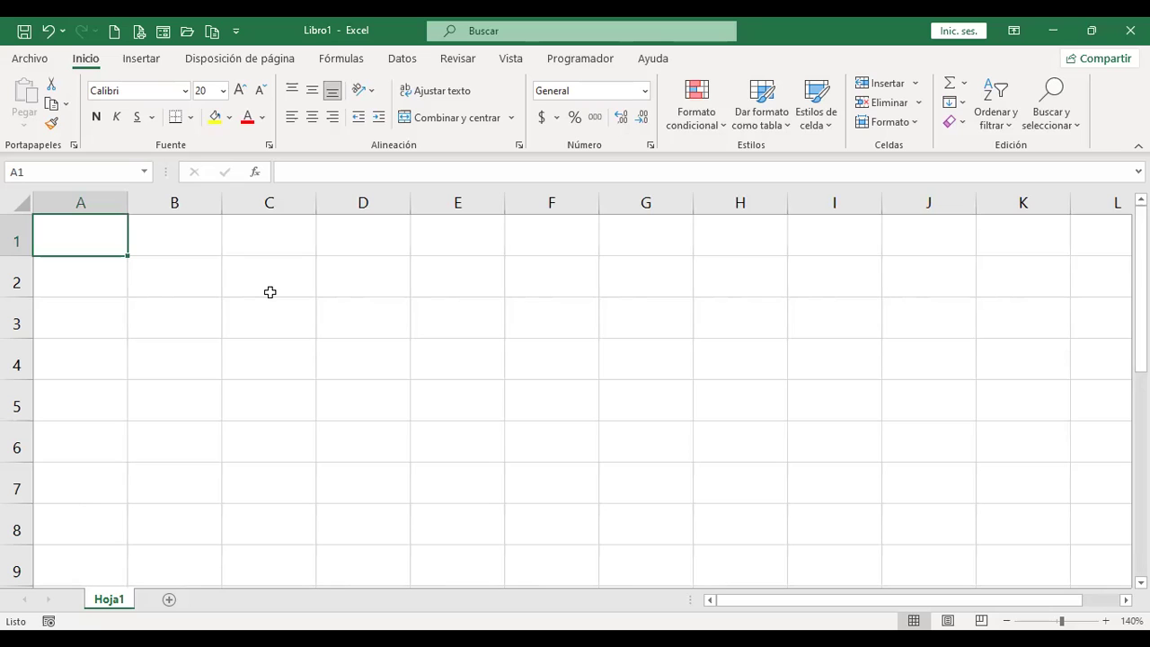
- Enter the text "Esto es un texto" in cell A1 and reselect the cell
type("Esto es un texto")
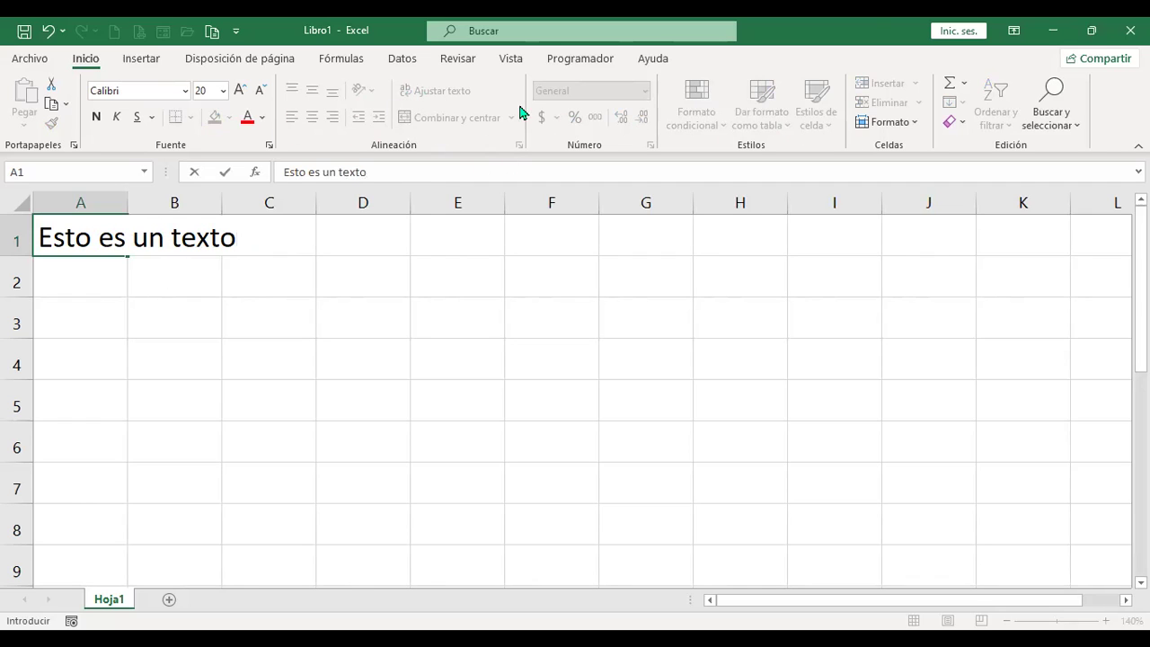
key("Return")
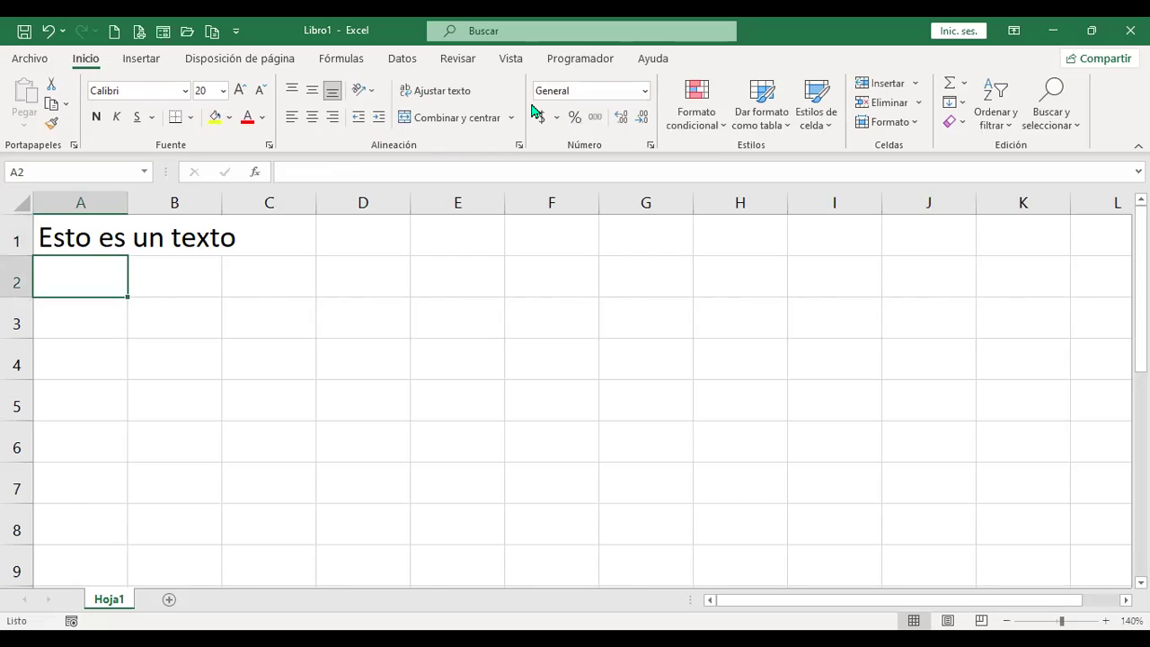
left_click(99, 236)
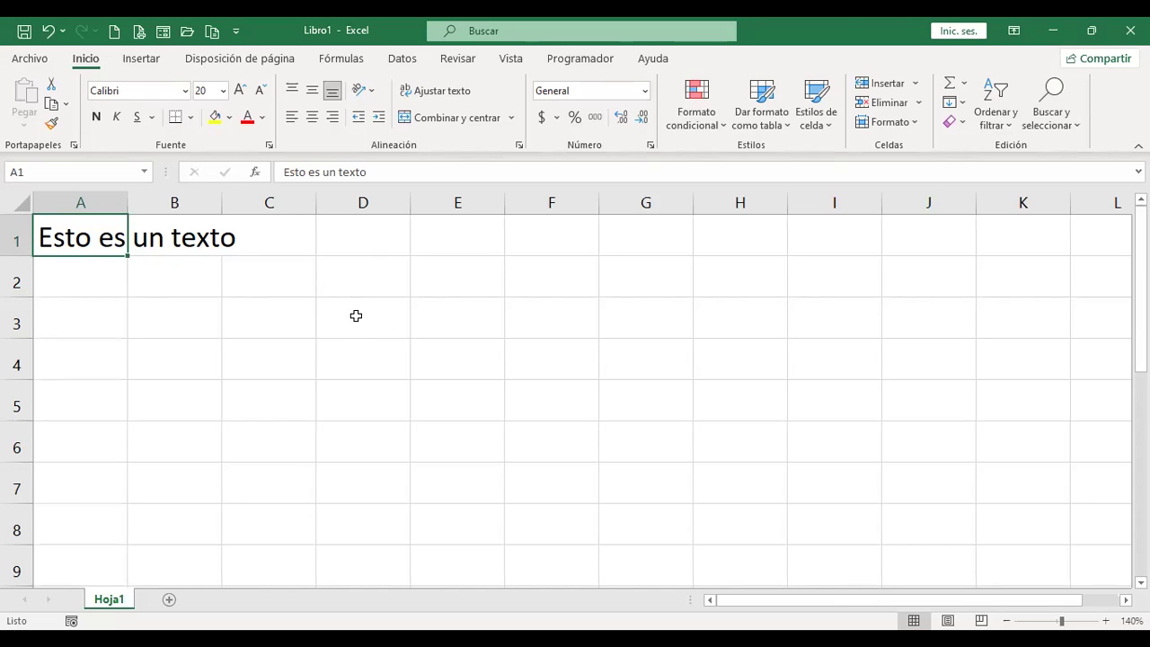
- Demonstrate selecting the range D3:H7, and move the text in cell A1 to cell F5
left_click_drag(354, 308, 712, 486)
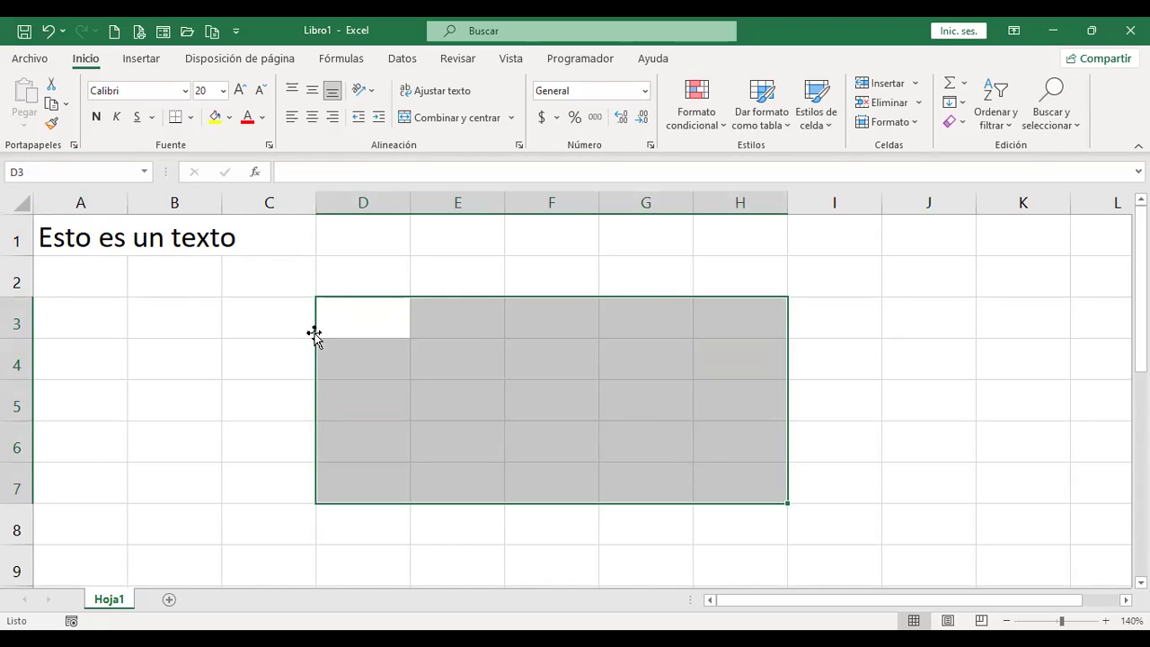
left_click(66, 230)
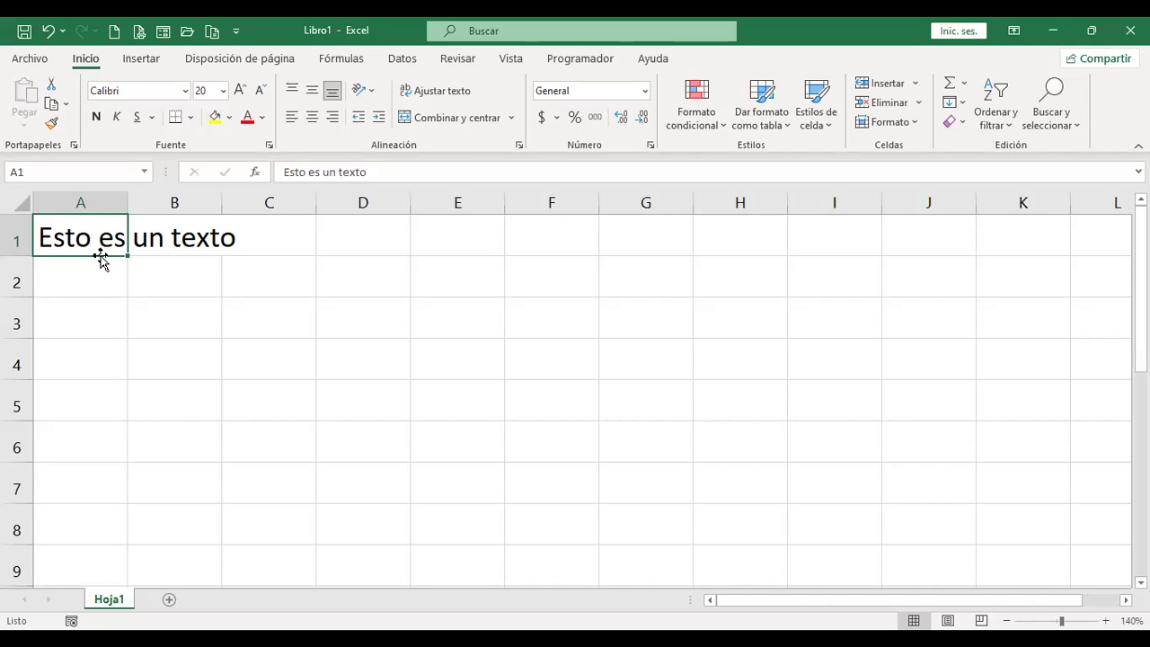
left_click_drag(102, 259, 176, 269)
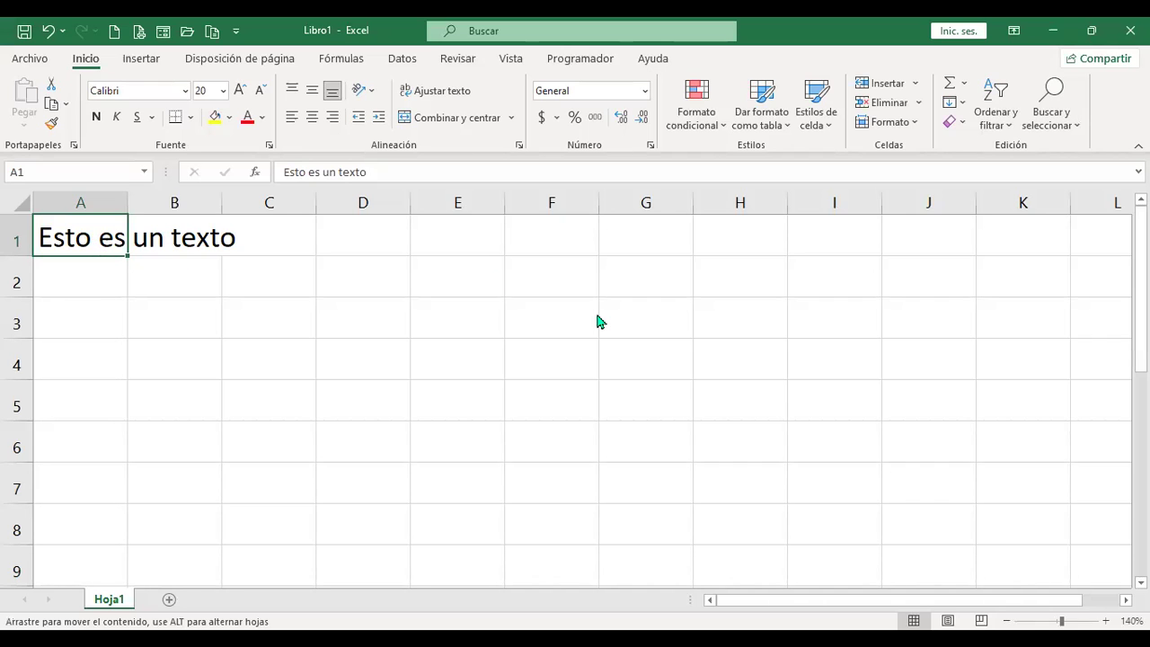
left_click_drag(597, 383, 553, 356)
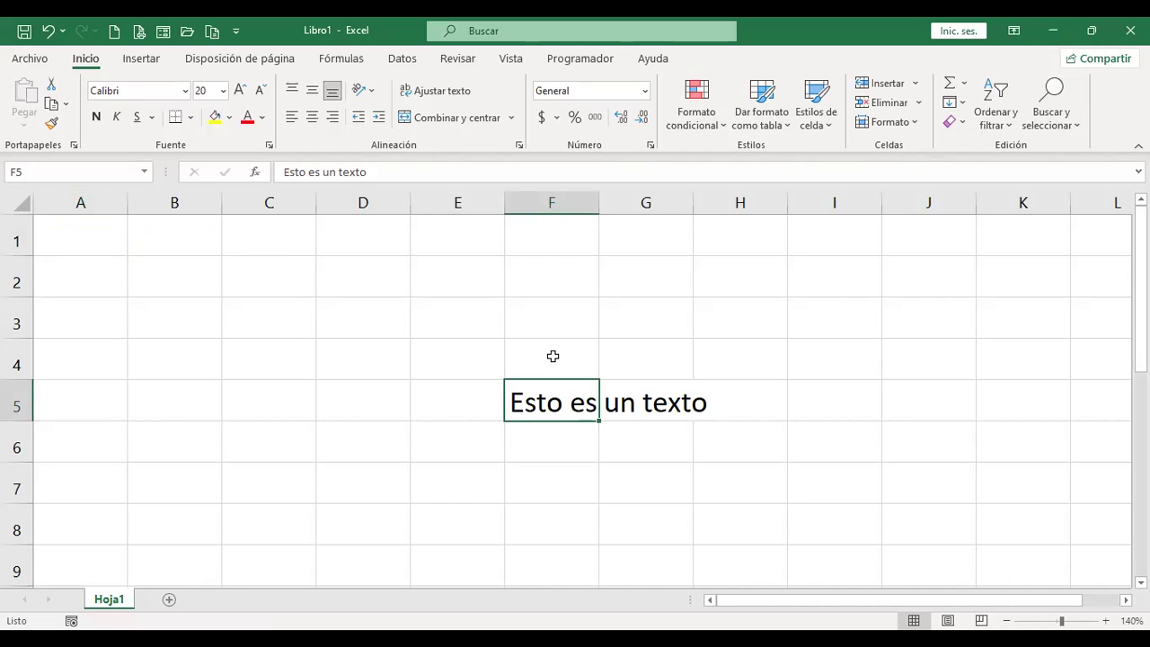
- Demonstrate selecting column F, row 3 and the range F5:H5, and check the content of cell F5
left_click(555, 204)
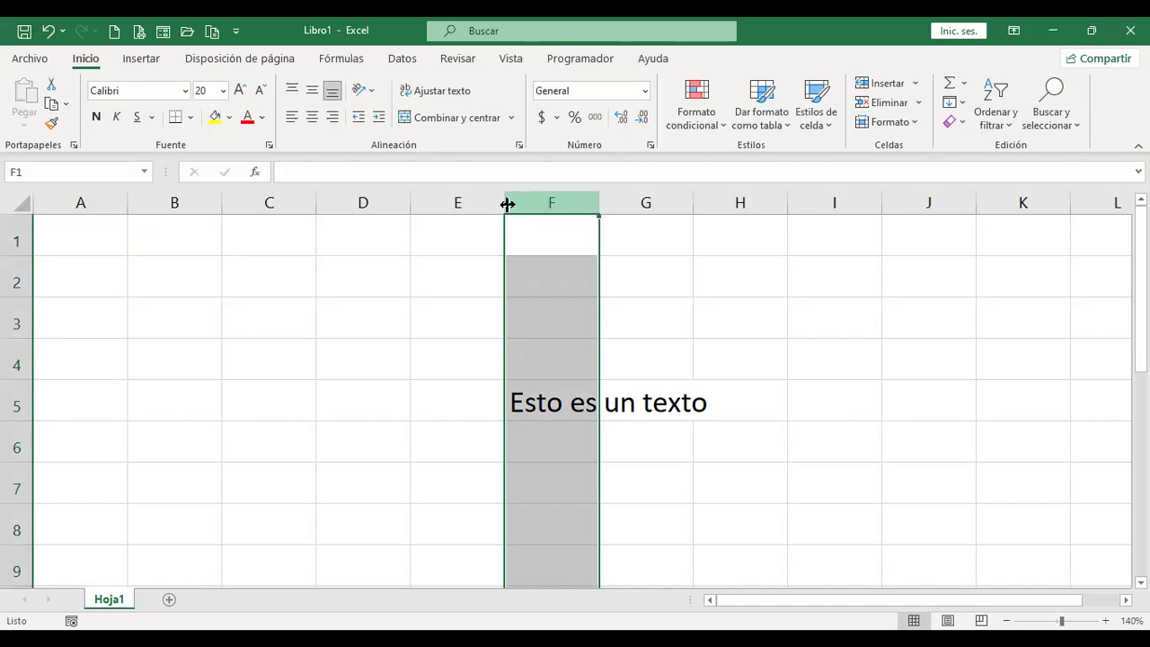
left_click(16, 319)
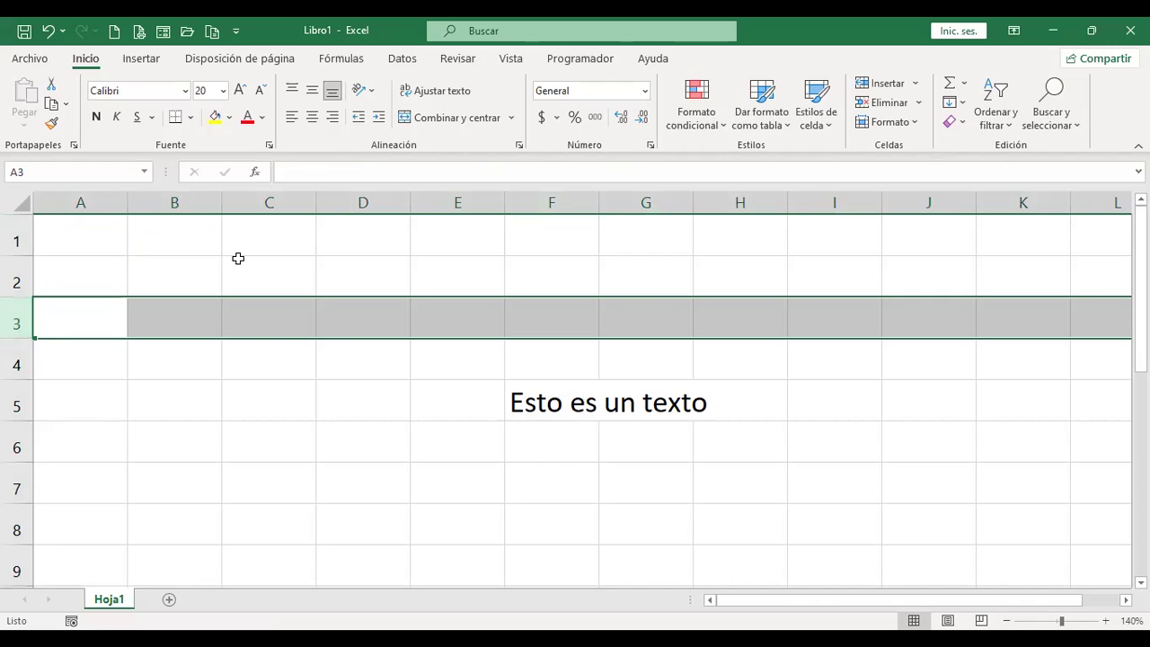
left_click(564, 398)
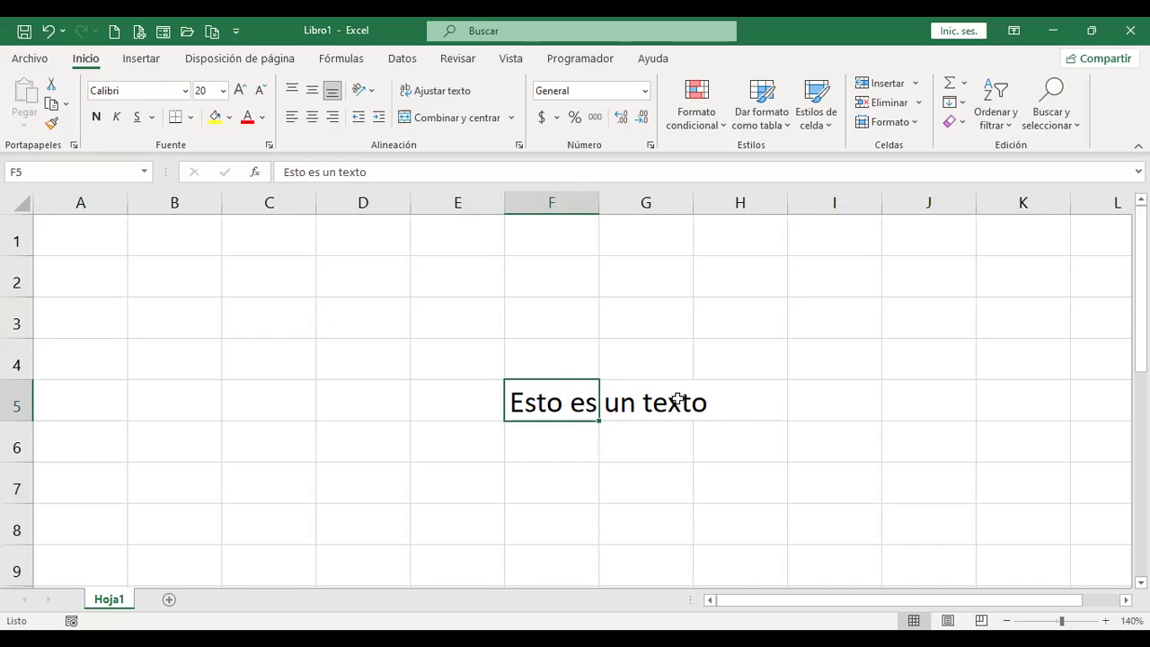
left_click_drag(546, 398, 745, 398)
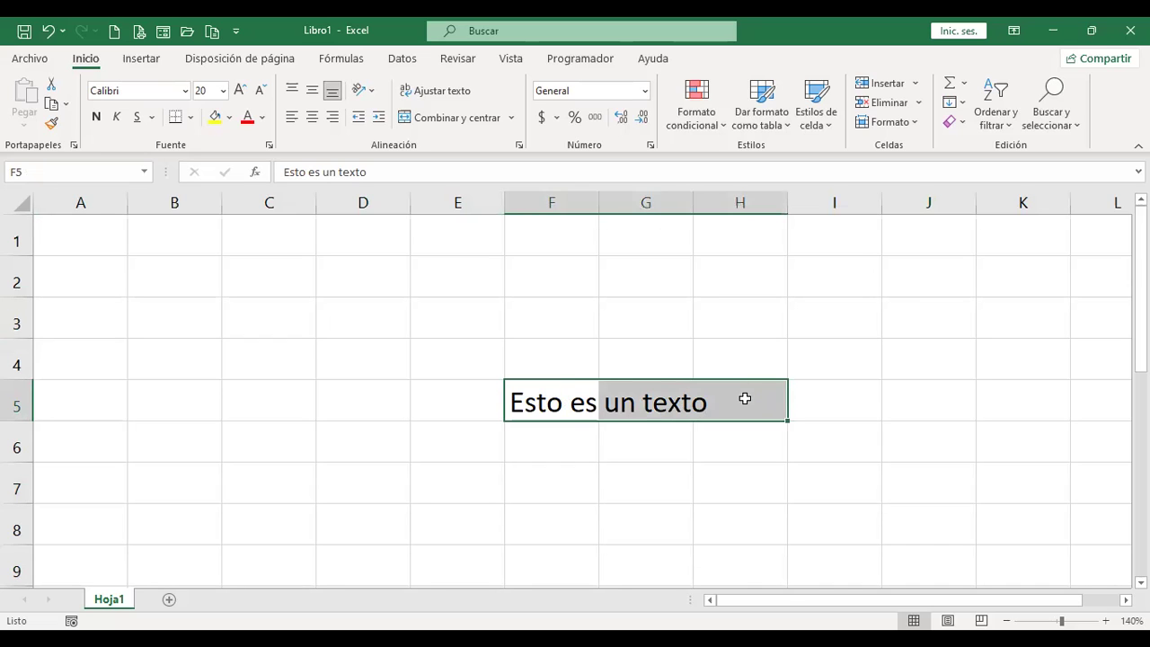
left_click(556, 403)
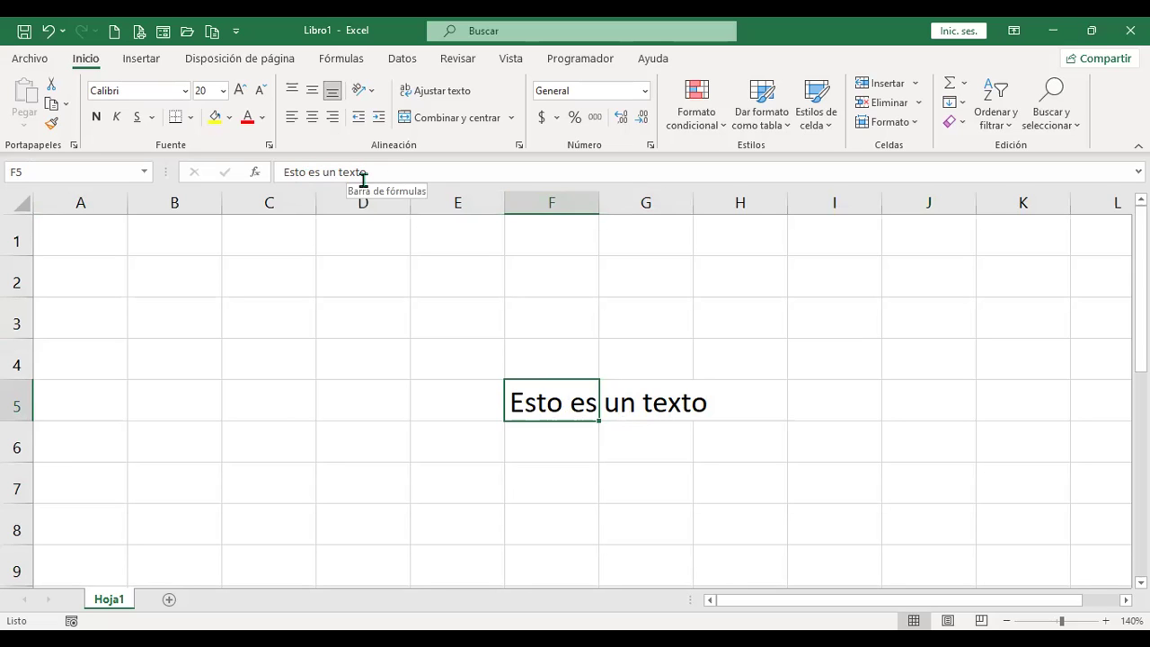
- Enter the text "Otro texto" in cell G5, beside the existing text in F5
left_click(633, 404)
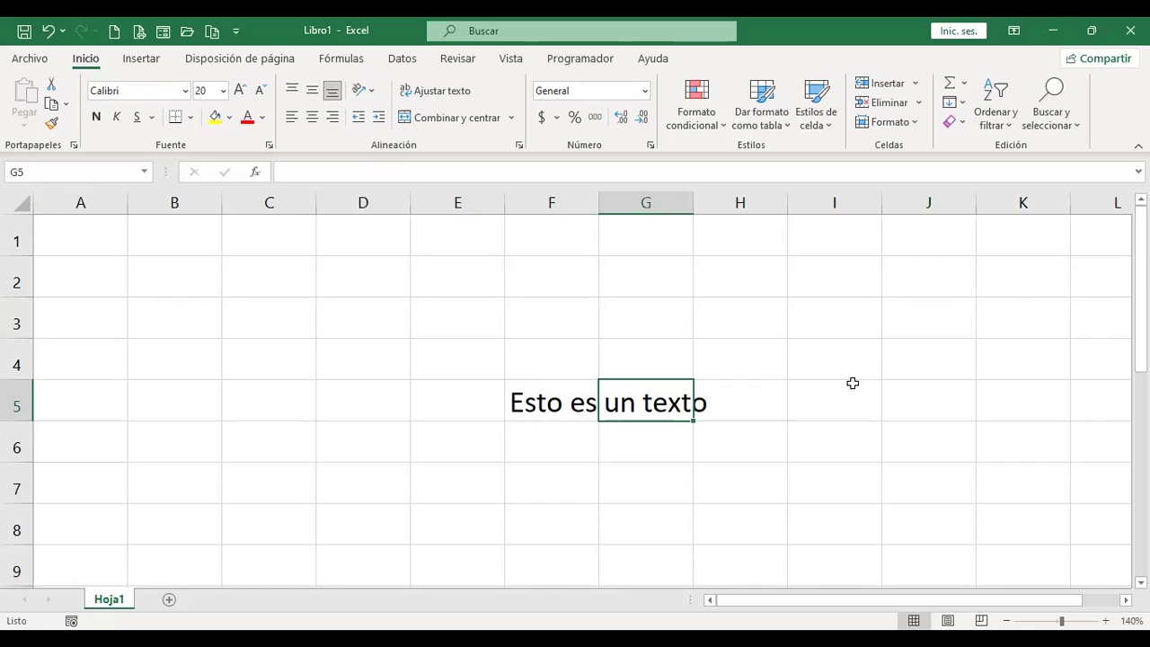
type("Otro texto")
key("Return")
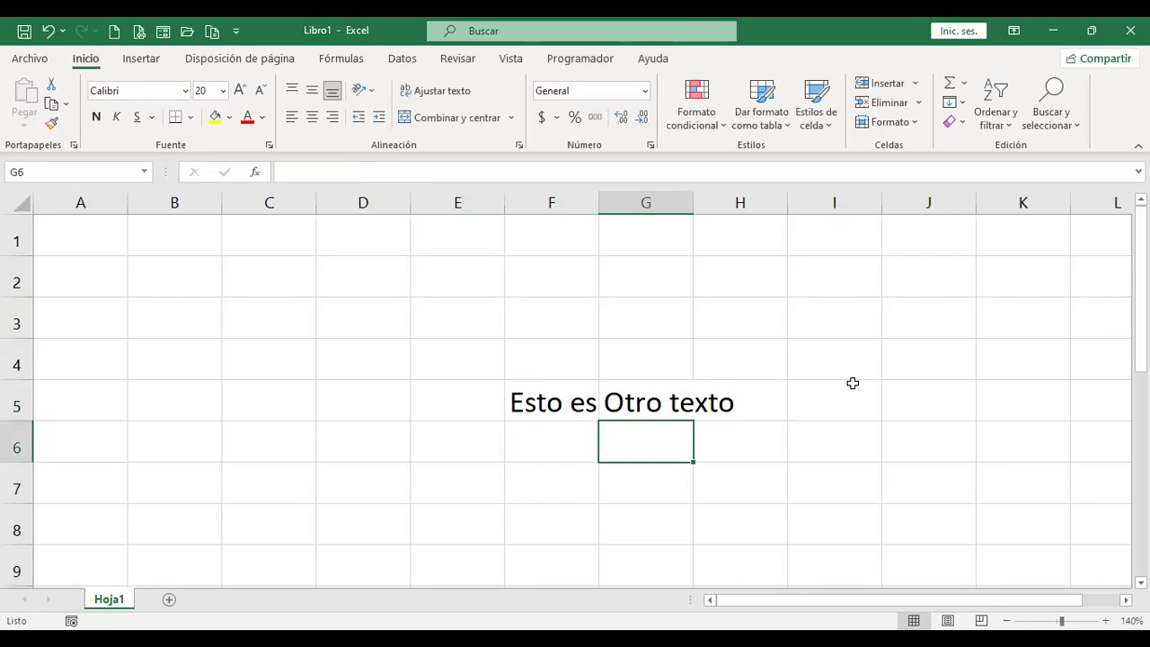
- Inspect cells G5, H5 and F5 one by one to see which of them actually hold text
left_click(651, 404)
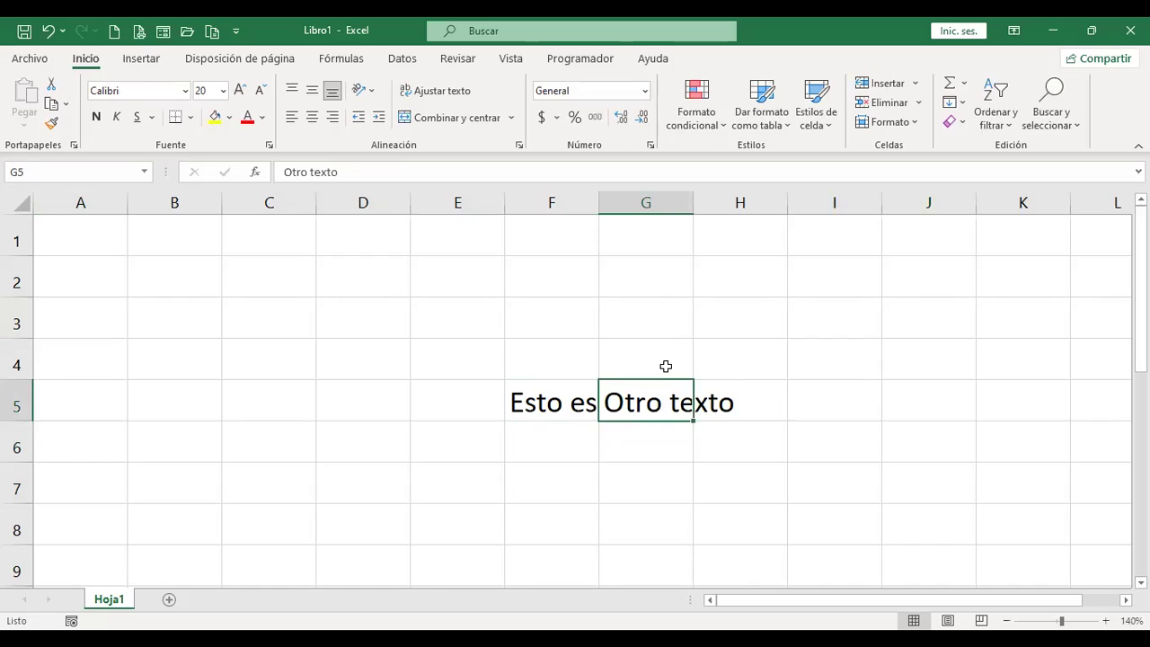
left_click(732, 400)
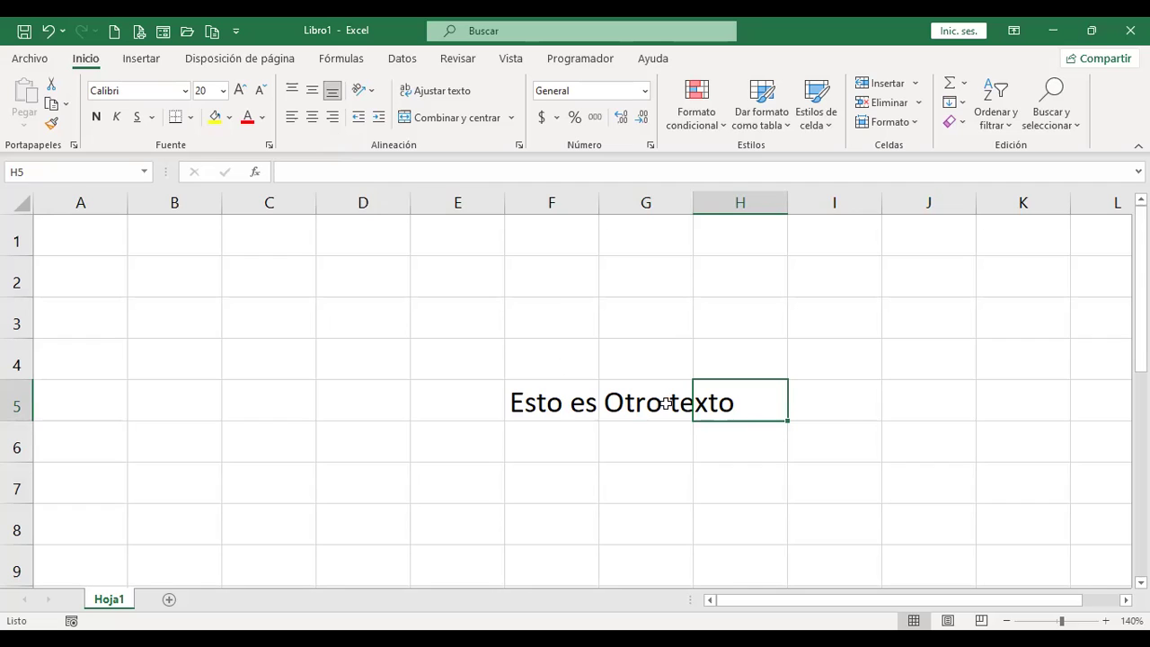
left_click(541, 406)
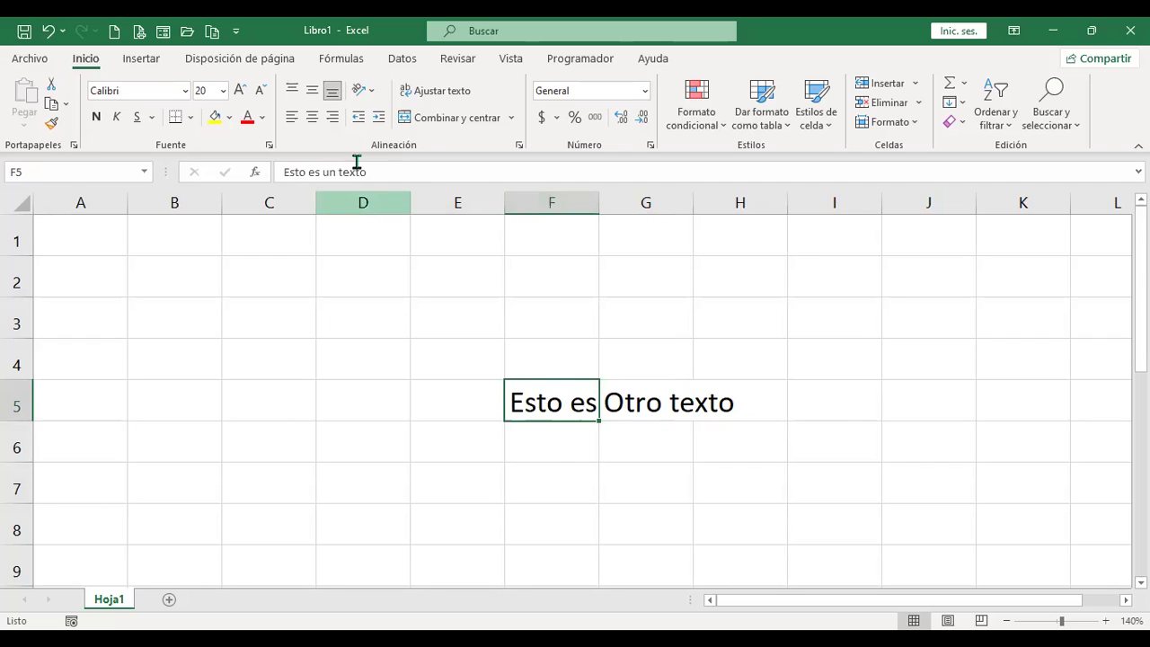
- Autofit the widths of columns F and G individually to their text
left_click(655, 406)
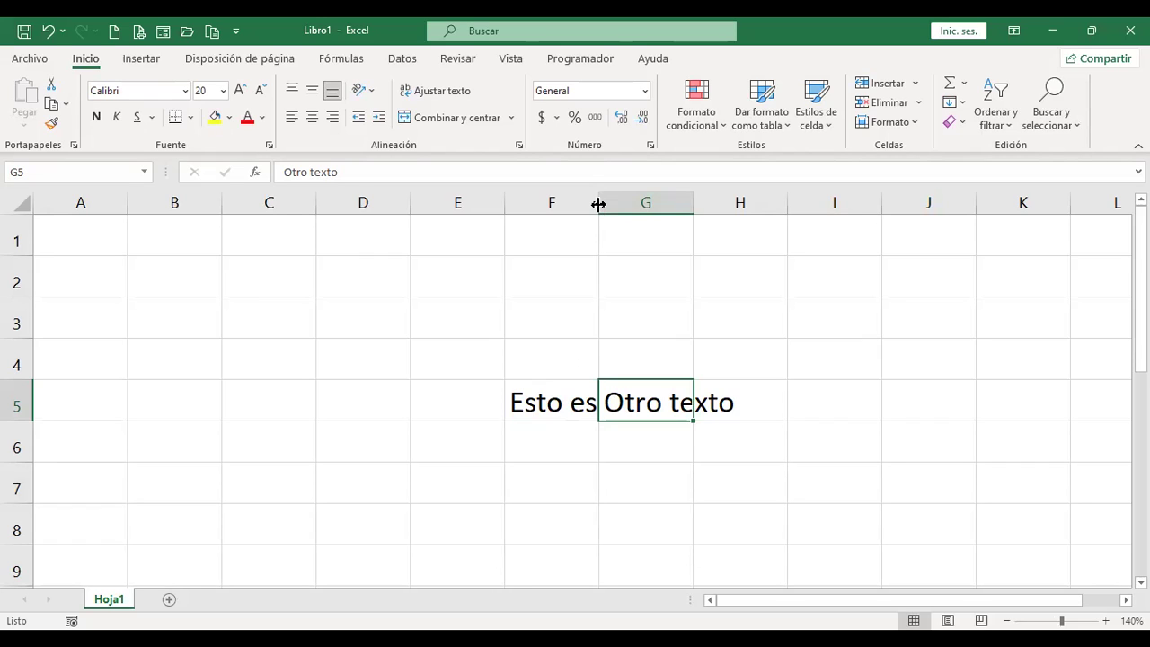
double_click(598, 204)
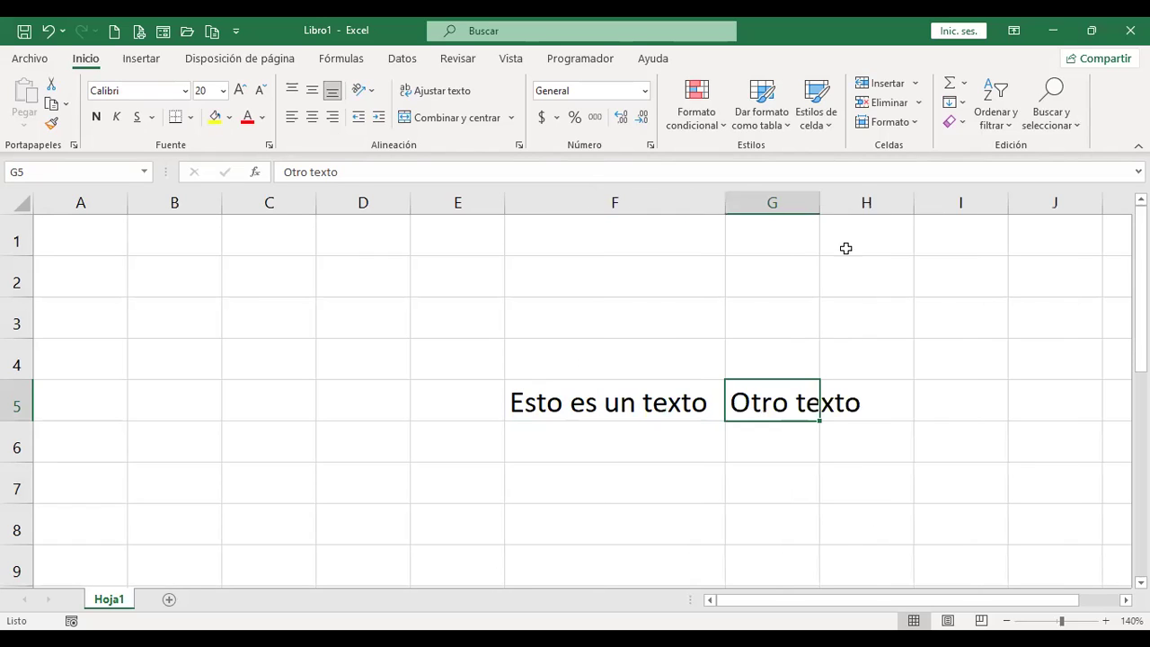
double_click(820, 204)
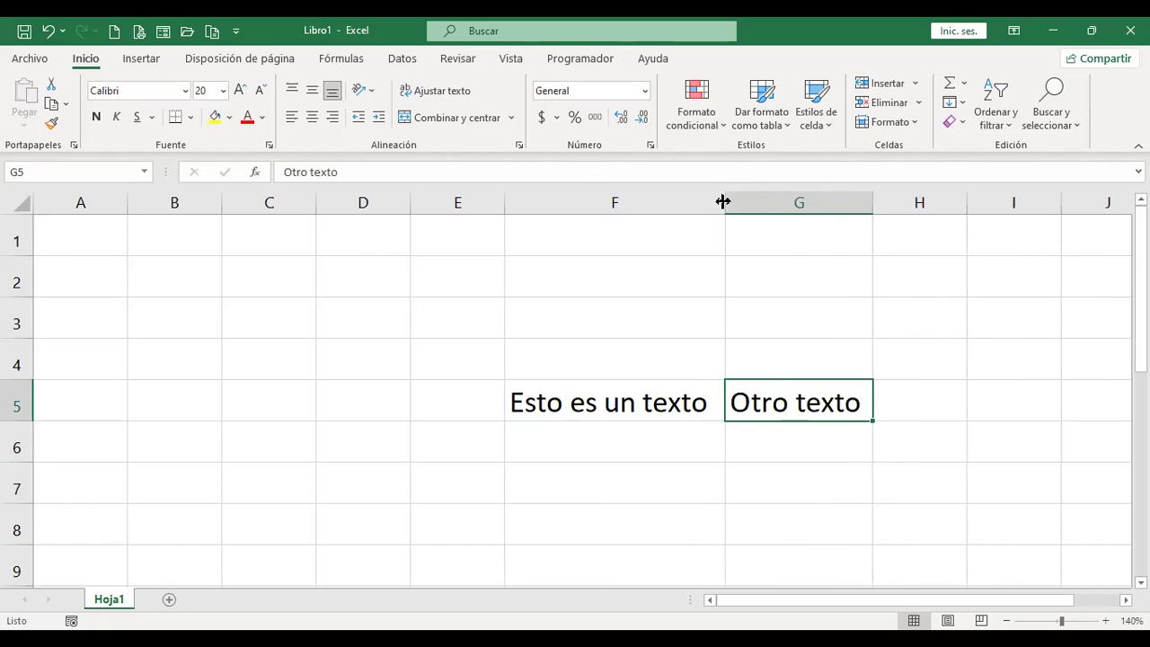
- Narrow columns F and G until their text no longer fits, and autofit both columns together
left_click_drag(725, 202, 640, 202)
left_click_drag(788, 204, 749, 204)
left_click(583, 202)
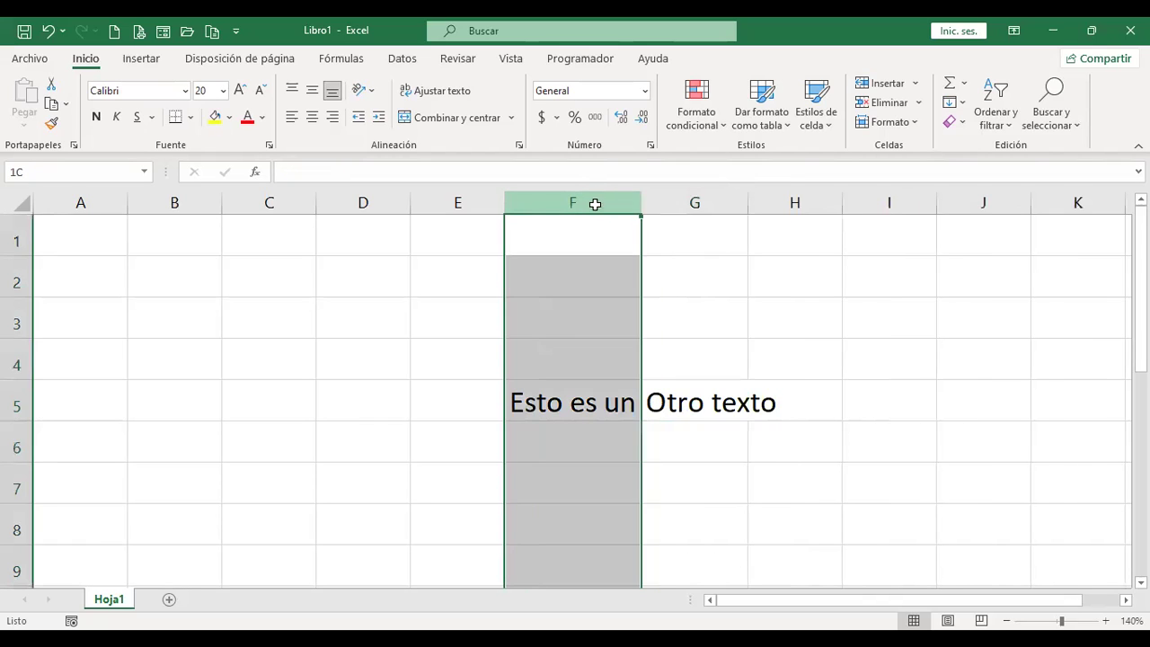
left_click(738, 203, "shift")
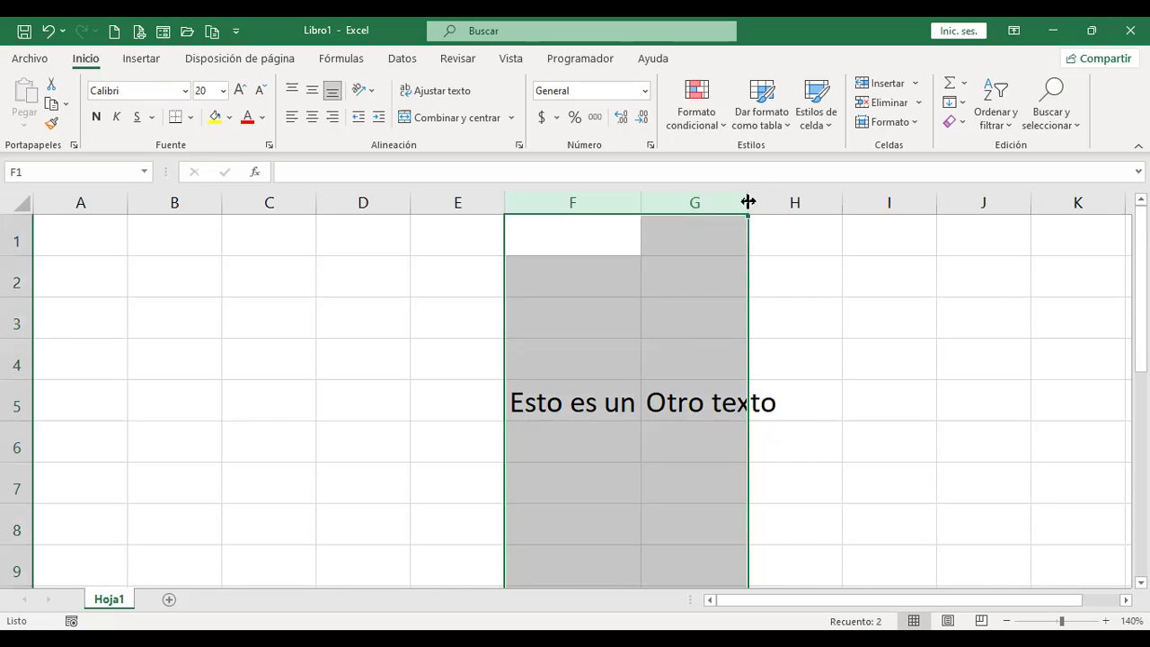
double_click(639, 198)
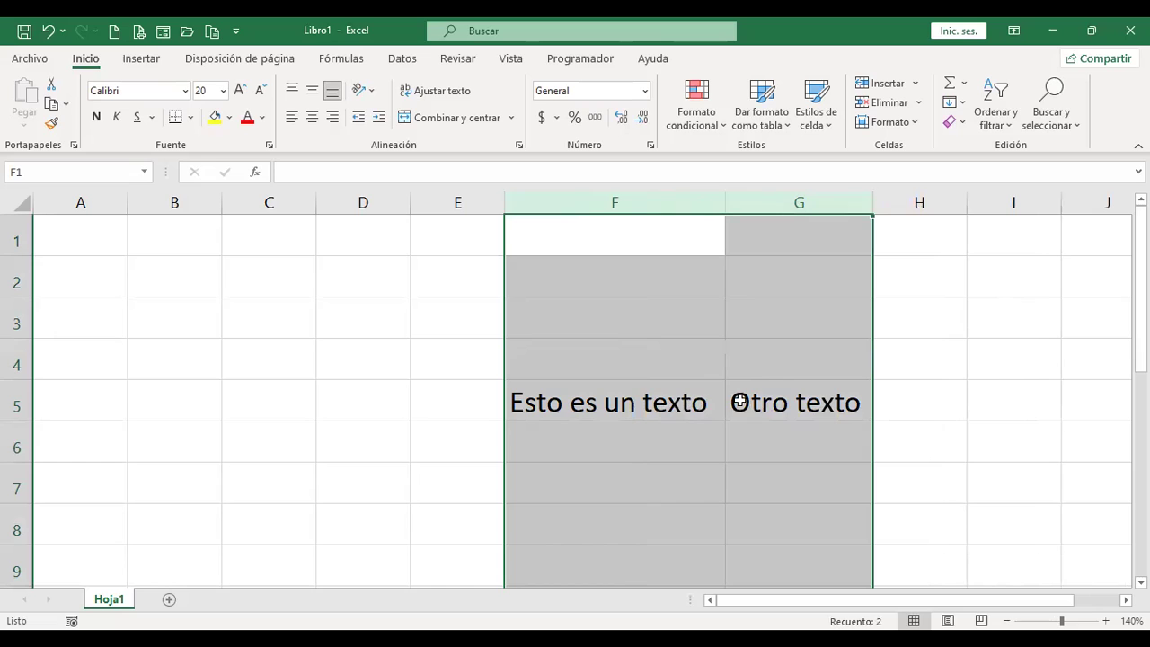
- Widen column F beyond its text so that F5 has spare room before the text in G5
left_click(818, 402)
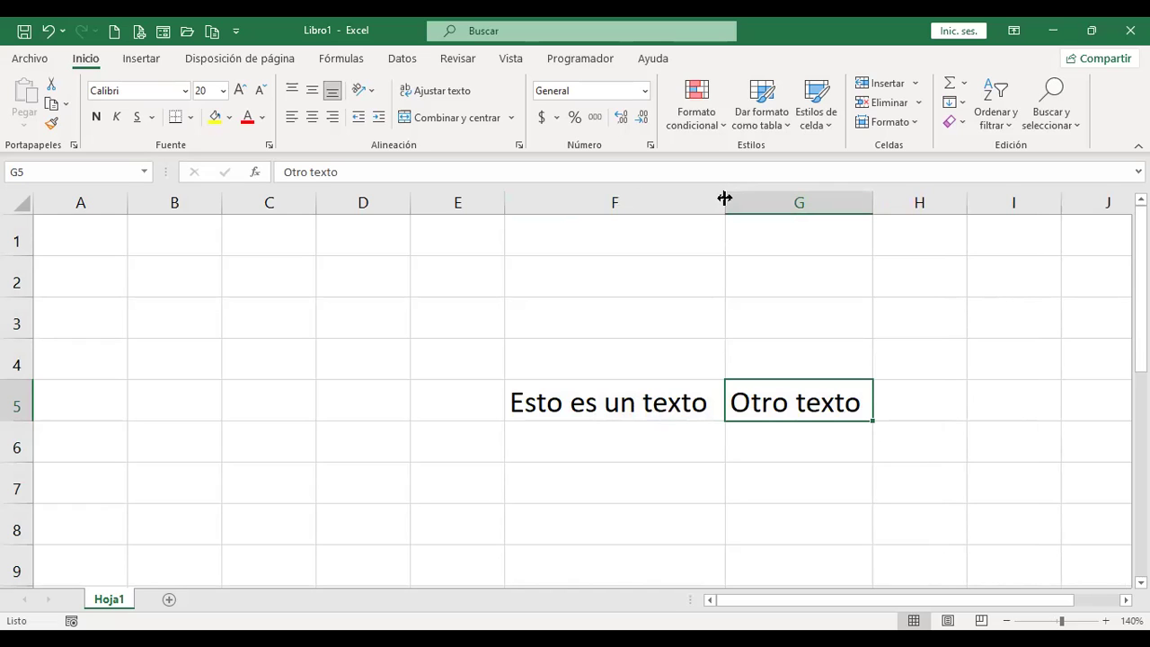
left_click_drag(724, 198, 785, 197)
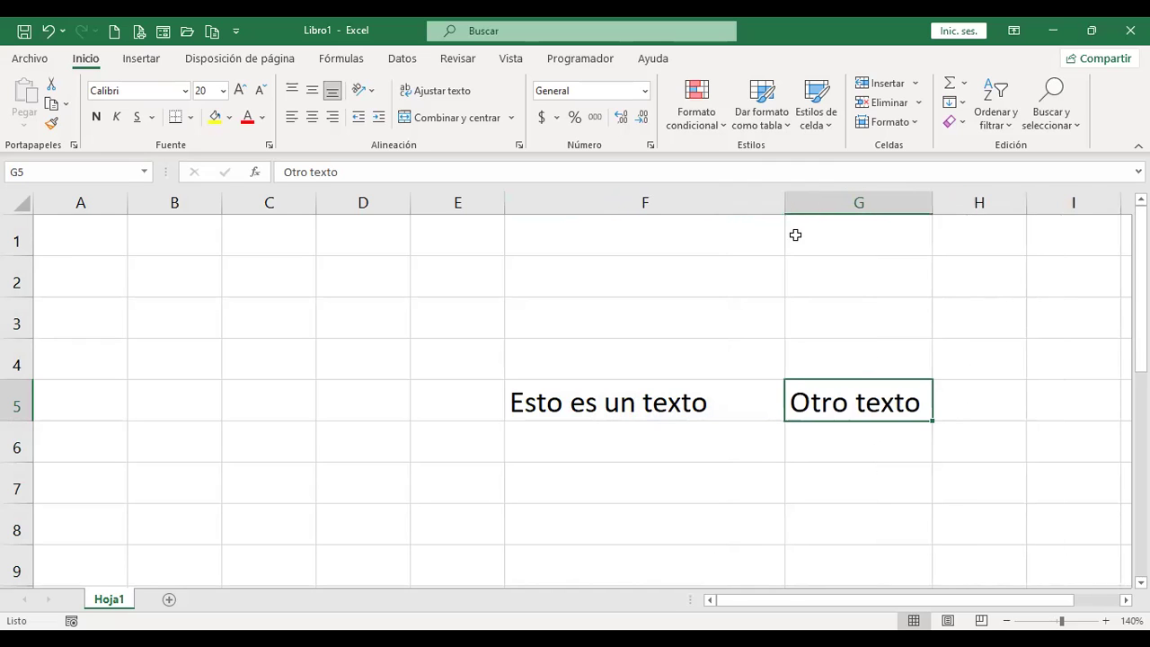
left_click(715, 398)
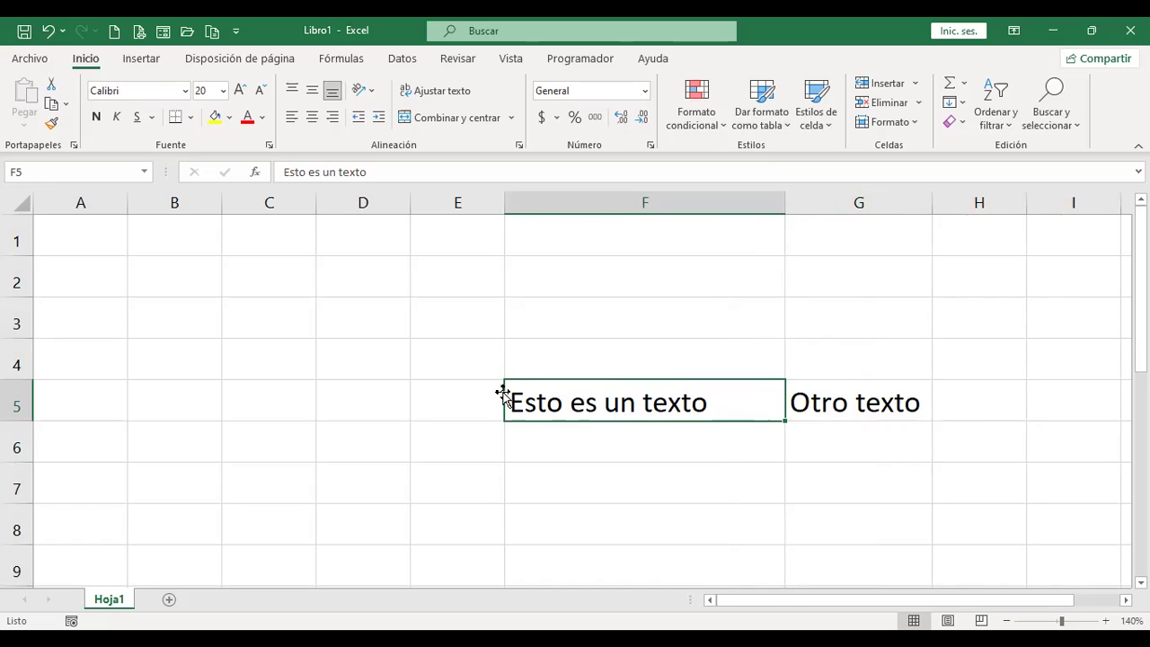
- Enter the number 123456789 in cell B7
left_click(187, 482)
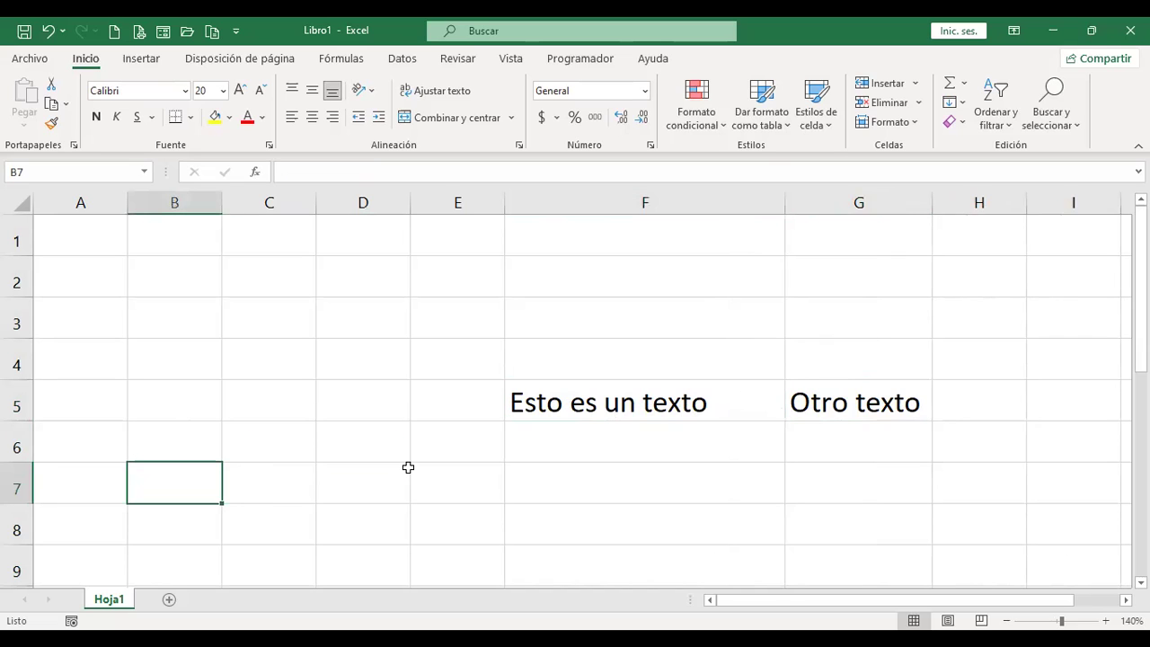
type("1234")
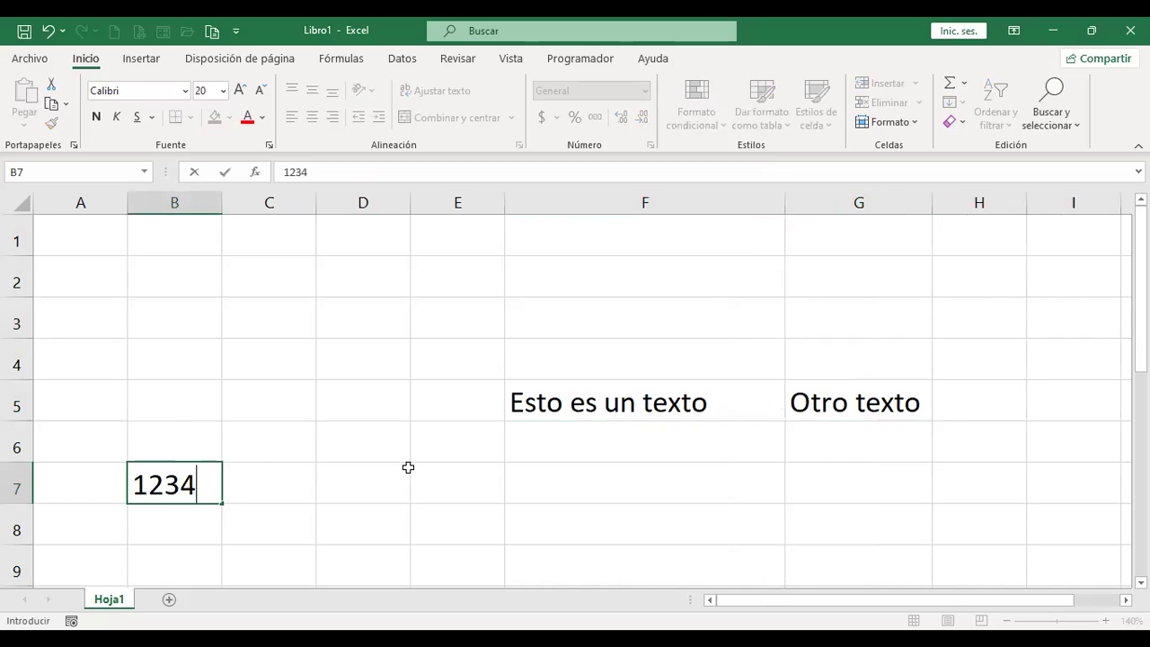
type("56789")
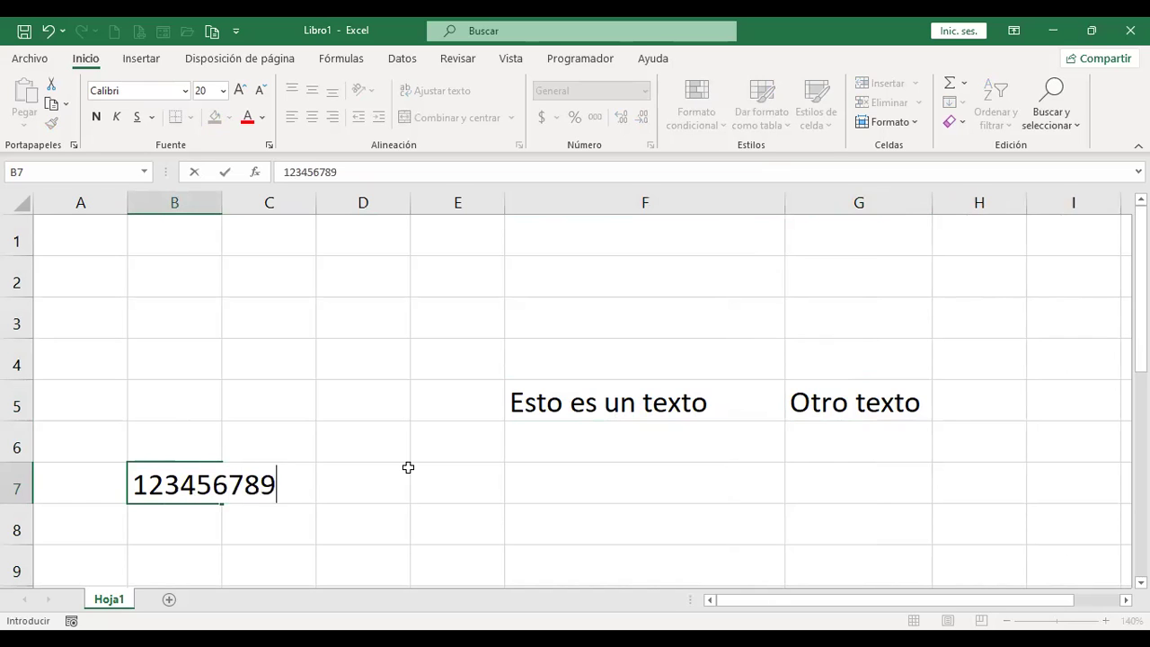
key("Return")
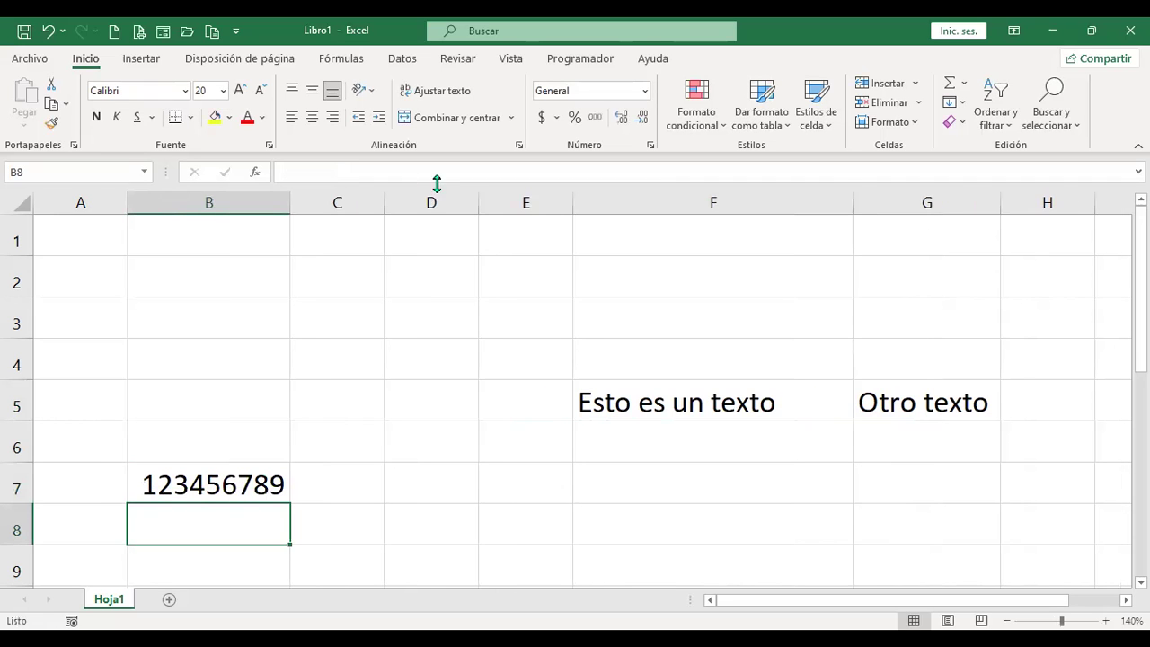
- Narrow column B until the number in B7 no longer fits, and re-enter 123456789 in that cell
left_click_drag(292, 211, 242, 215)
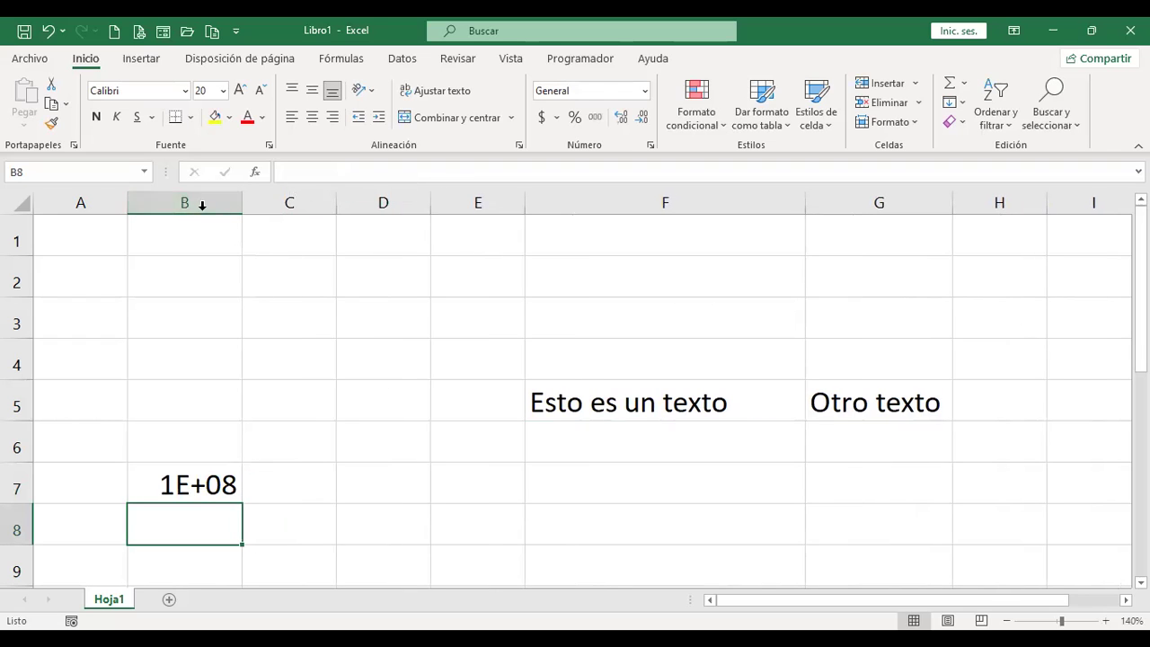
left_click(198, 478)
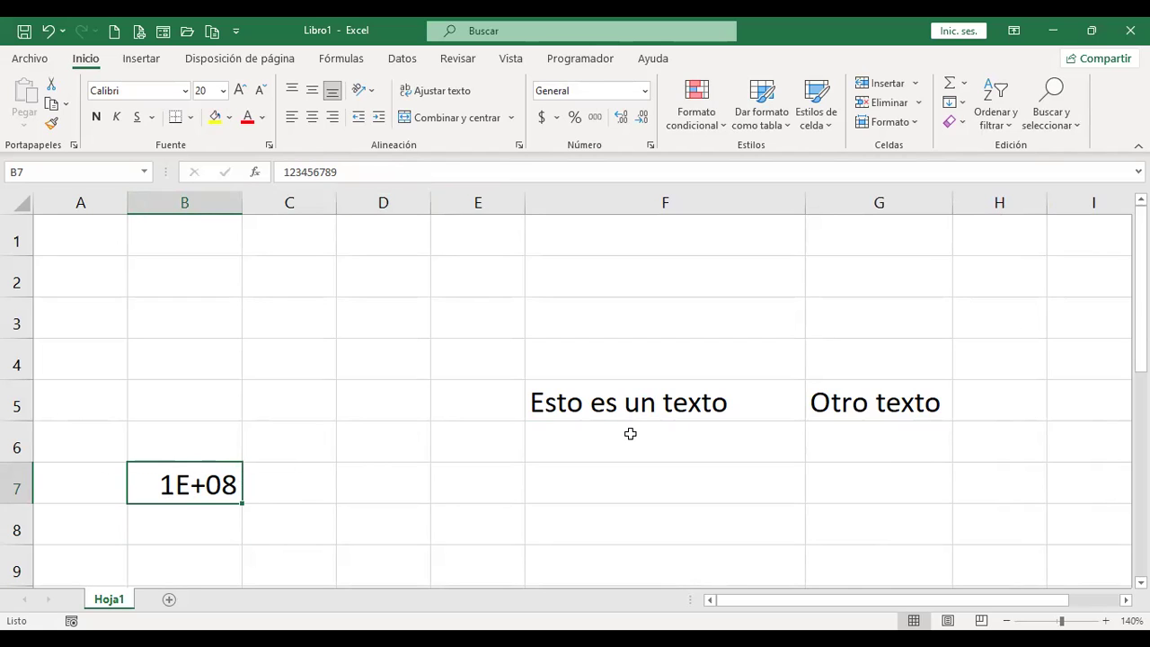
type("123456789")
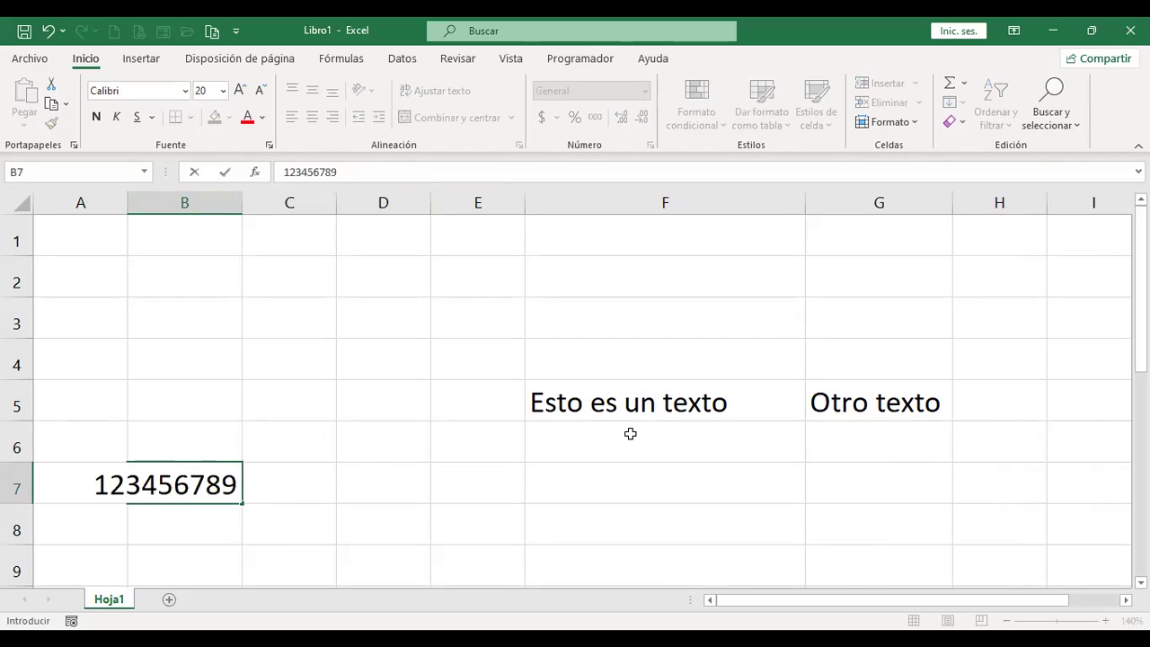
key("Return")
key("Up")
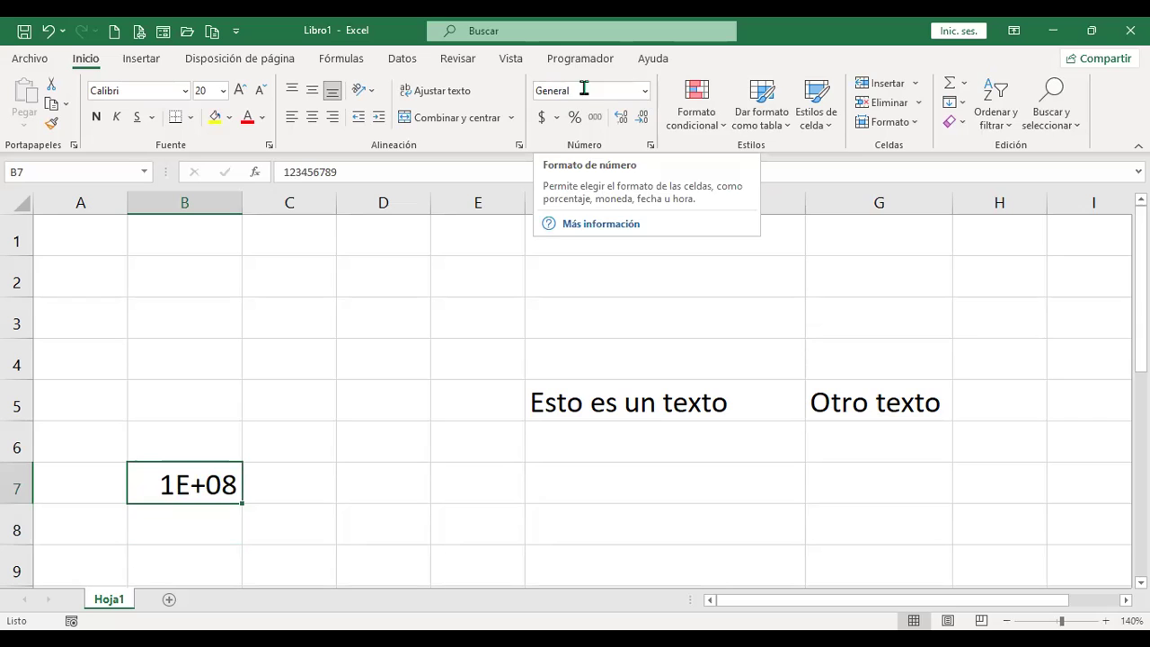
- Apply the Número format to cell B7 and widen column B somewhat beyond the full formatted number
left_click(646, 91)
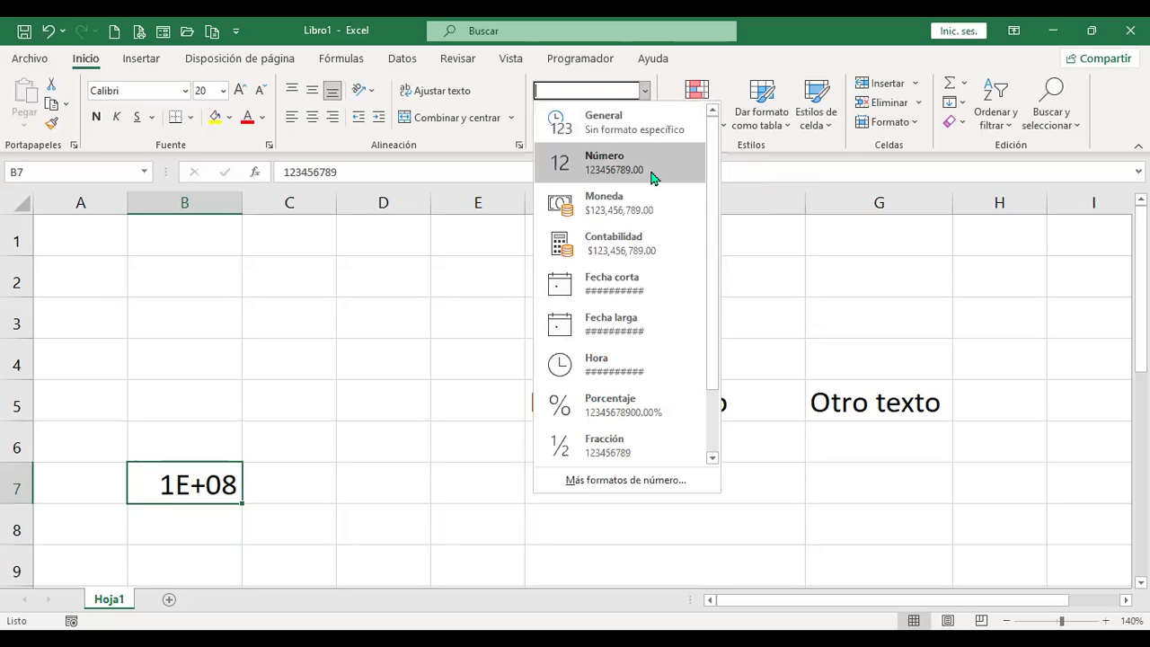
left_click(638, 177)
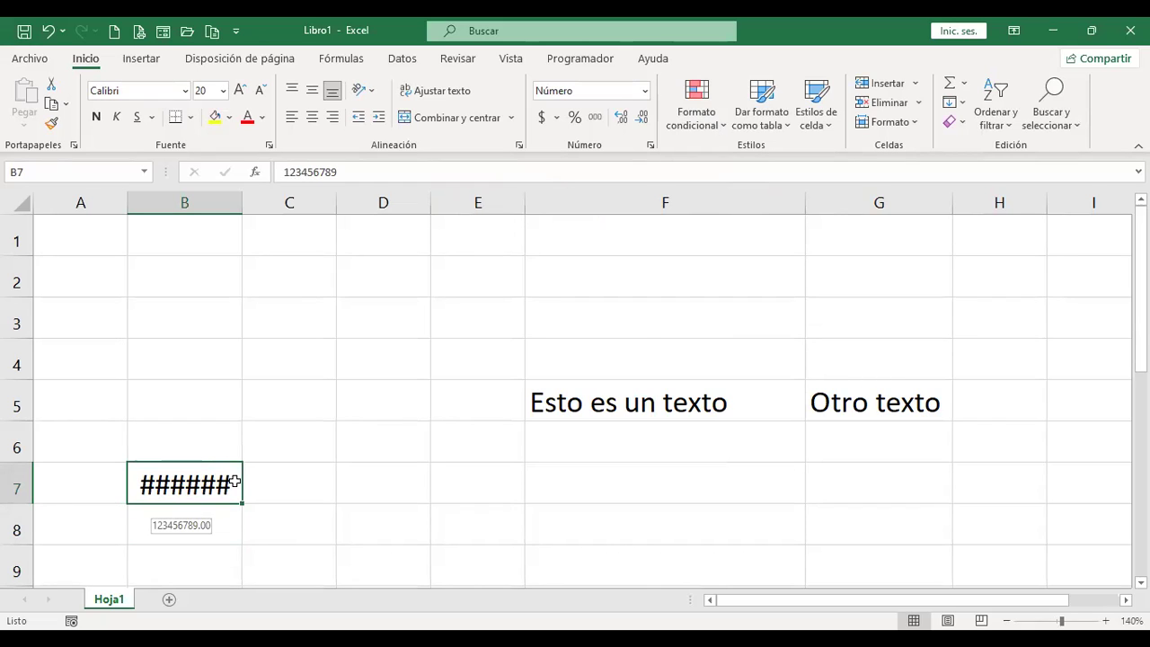
double_click(240, 203)
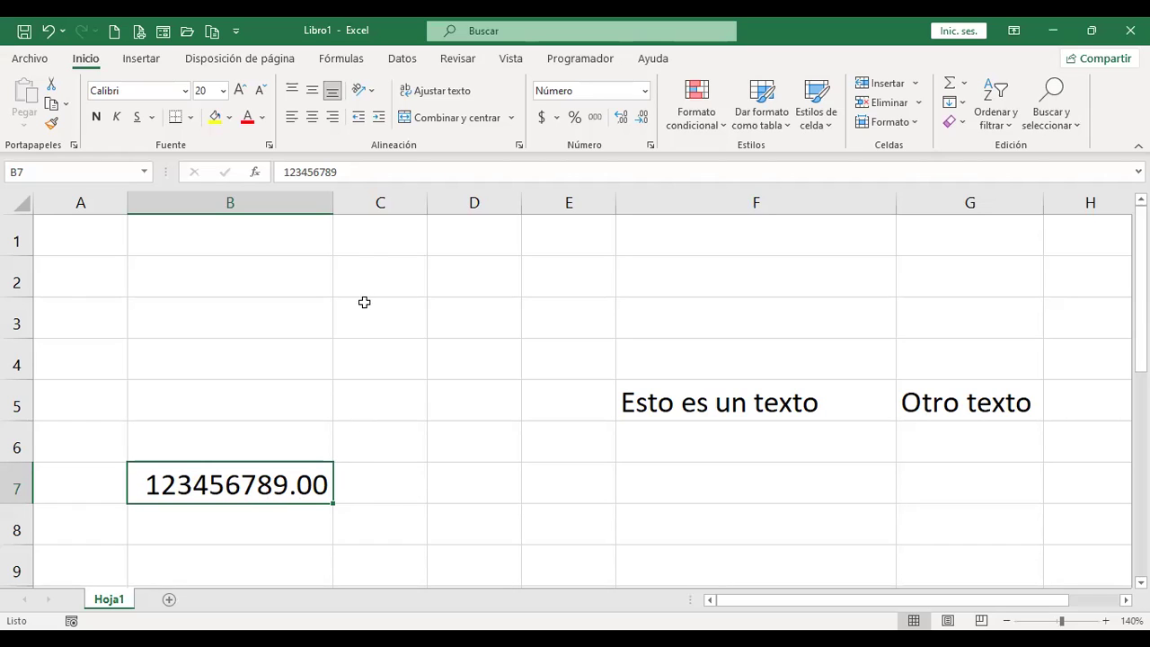
left_click_drag(333, 196, 372, 199)
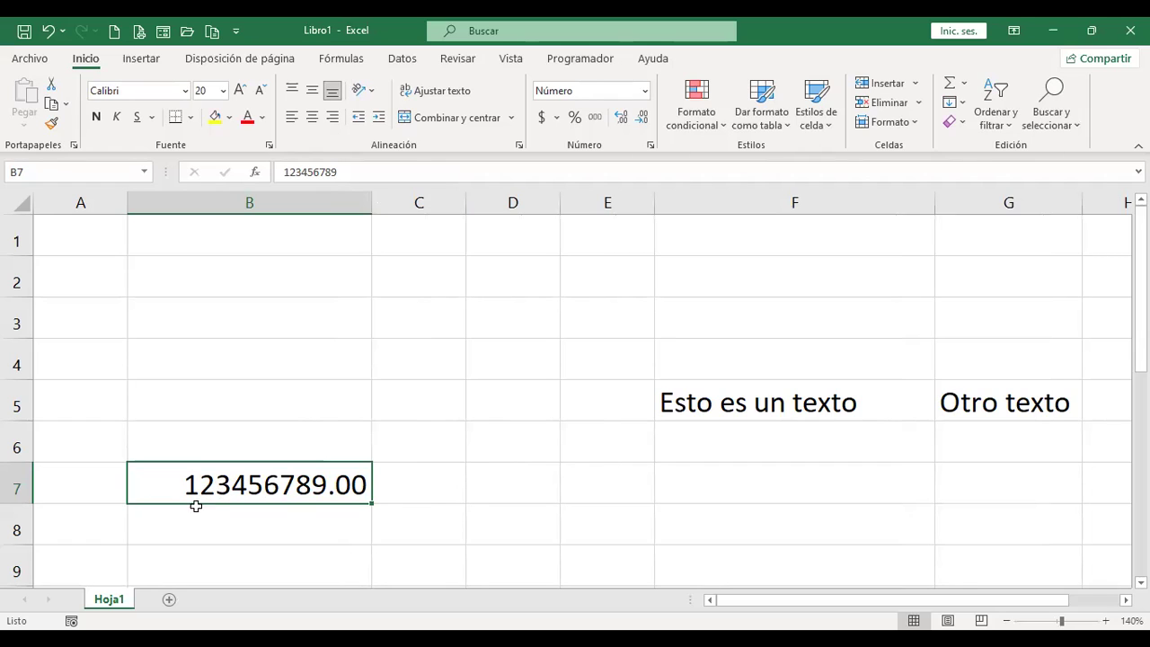
left_click(890, 397)
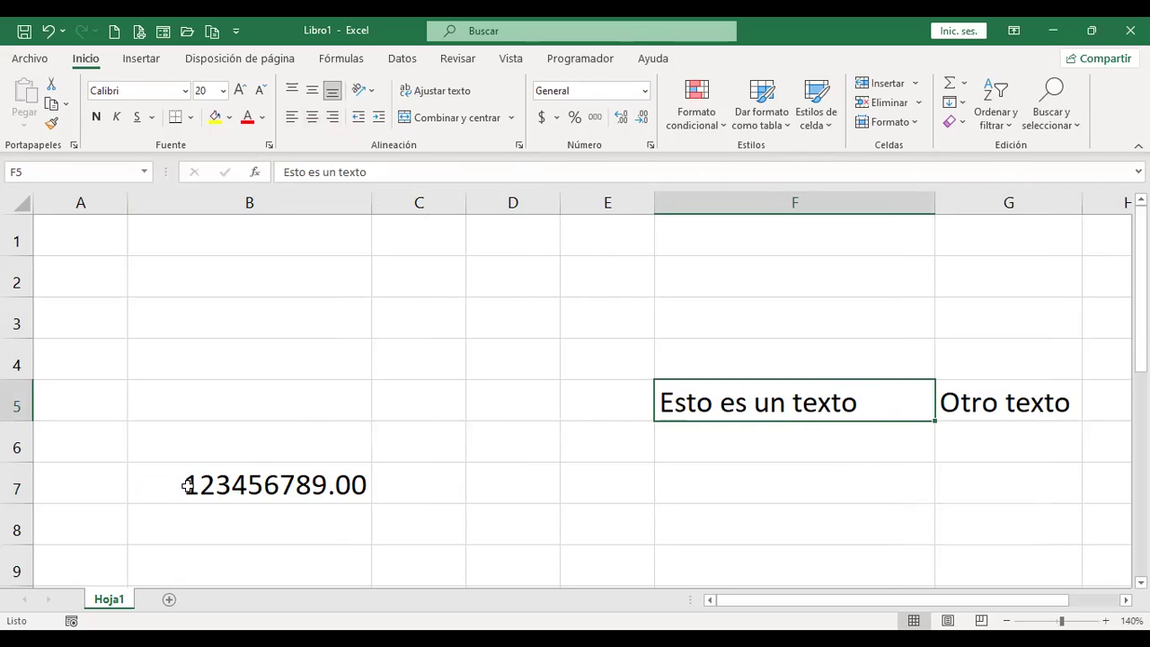
- Enter 1.234,5 in cell B8, with a point for thousands and a comma for decimals, and reselect the cell
left_click(278, 524)
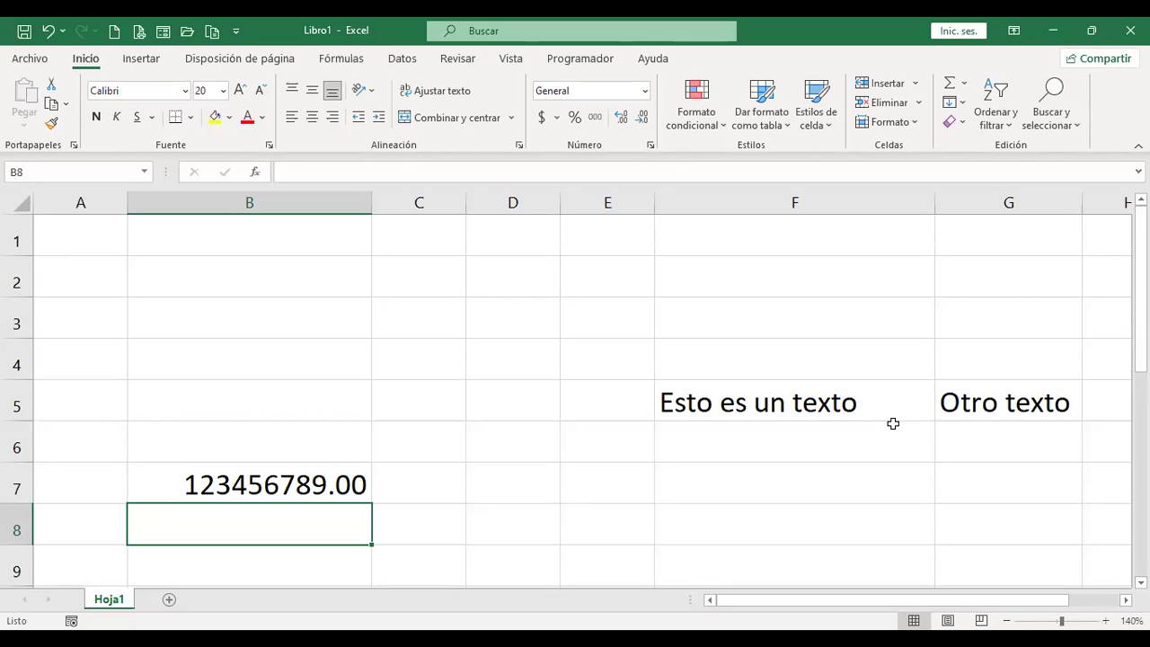
type("1.")
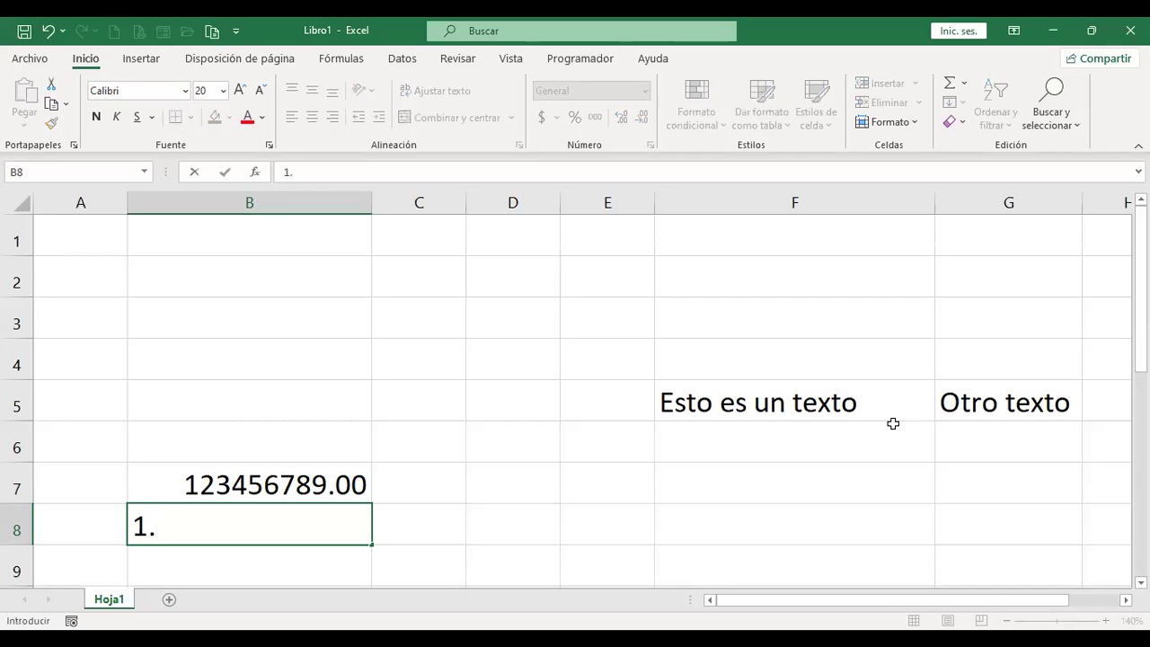
type("234")
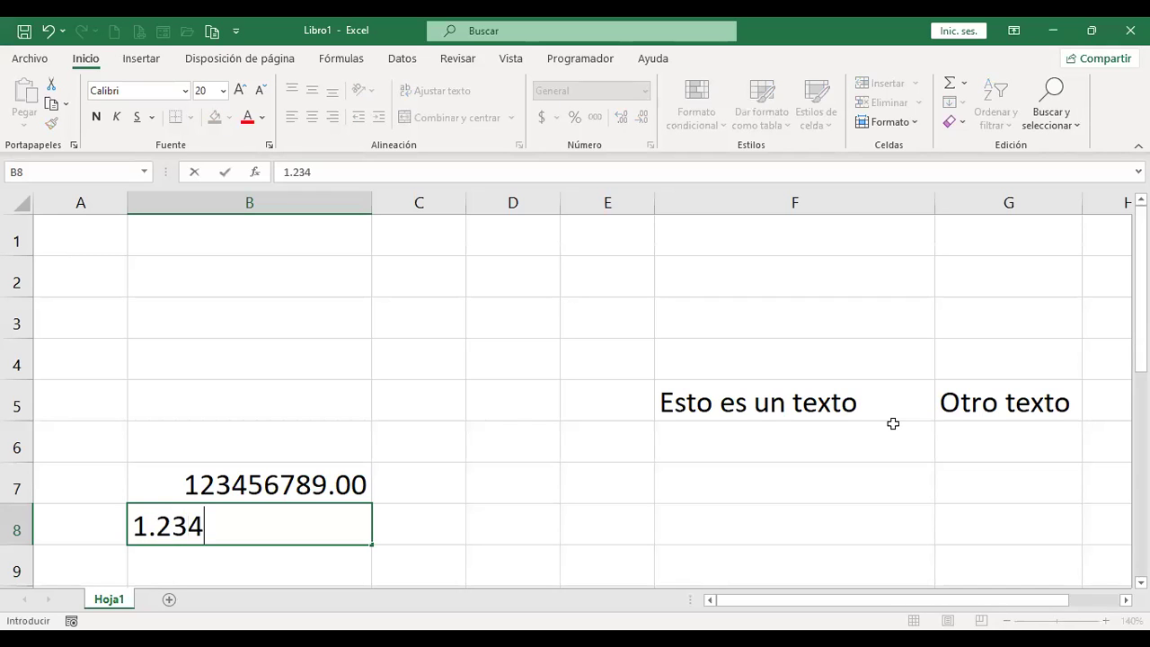
type(",5")
key("Return")
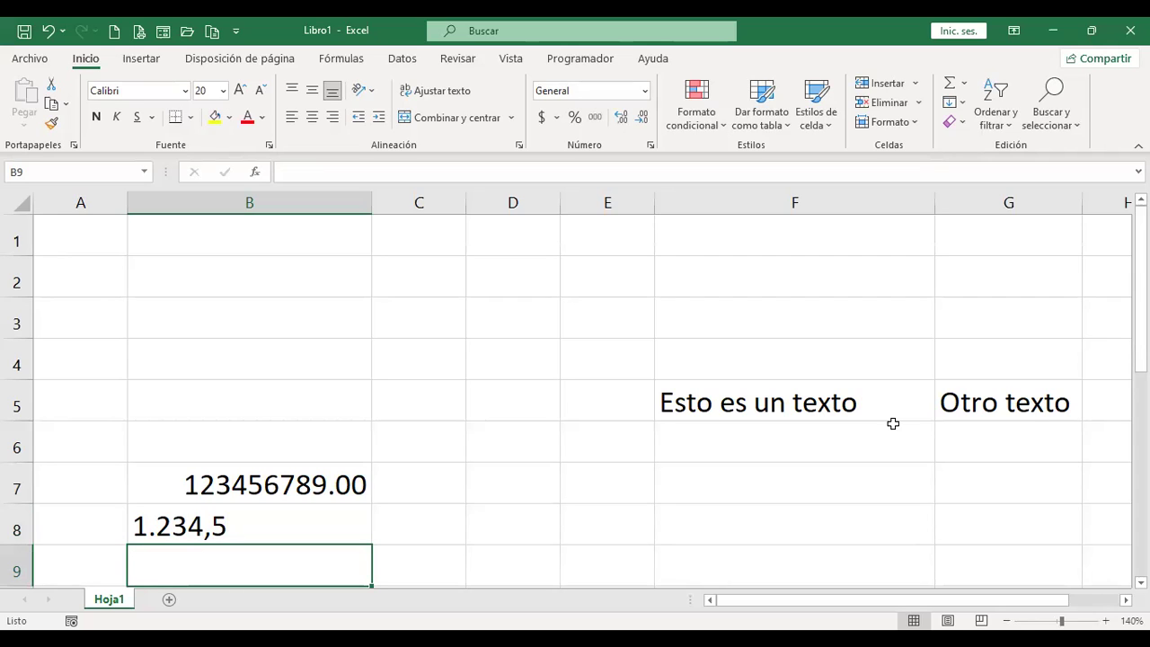
key("Down")
key("Up")
key("Up")
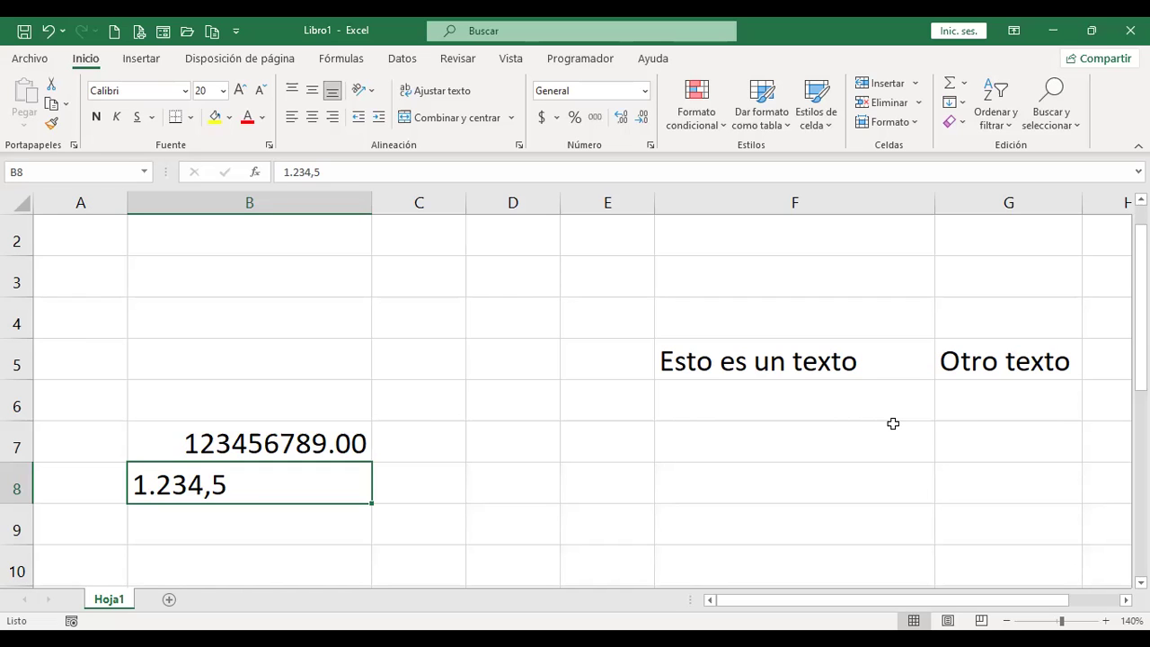
- Try multiplying B8 by 2 with a formula in C8, and clear that formula
key("Right")
type("+")
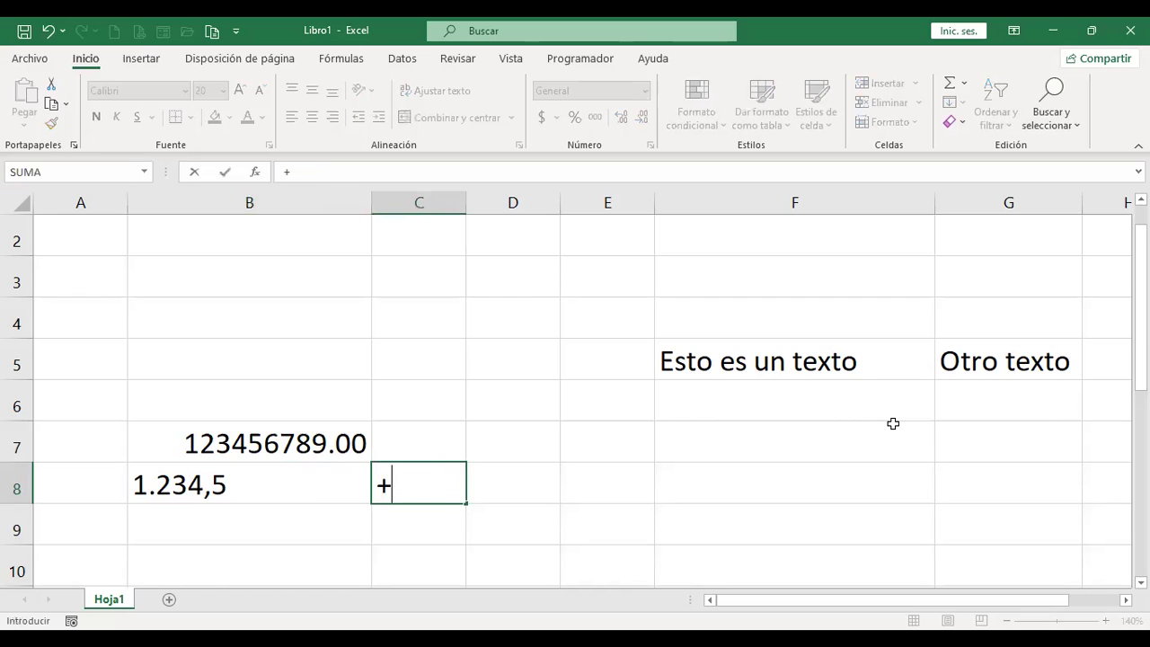
key("Left")
type("*2")
key("Return")
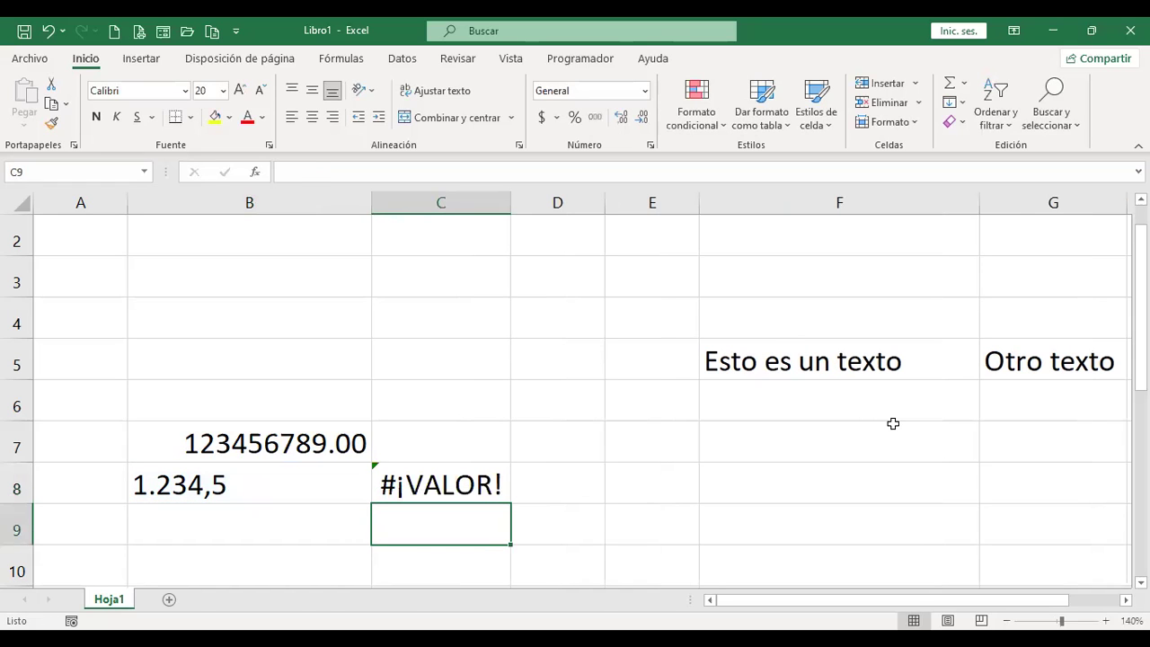
key("Up")
key("Delete")
key("Up")
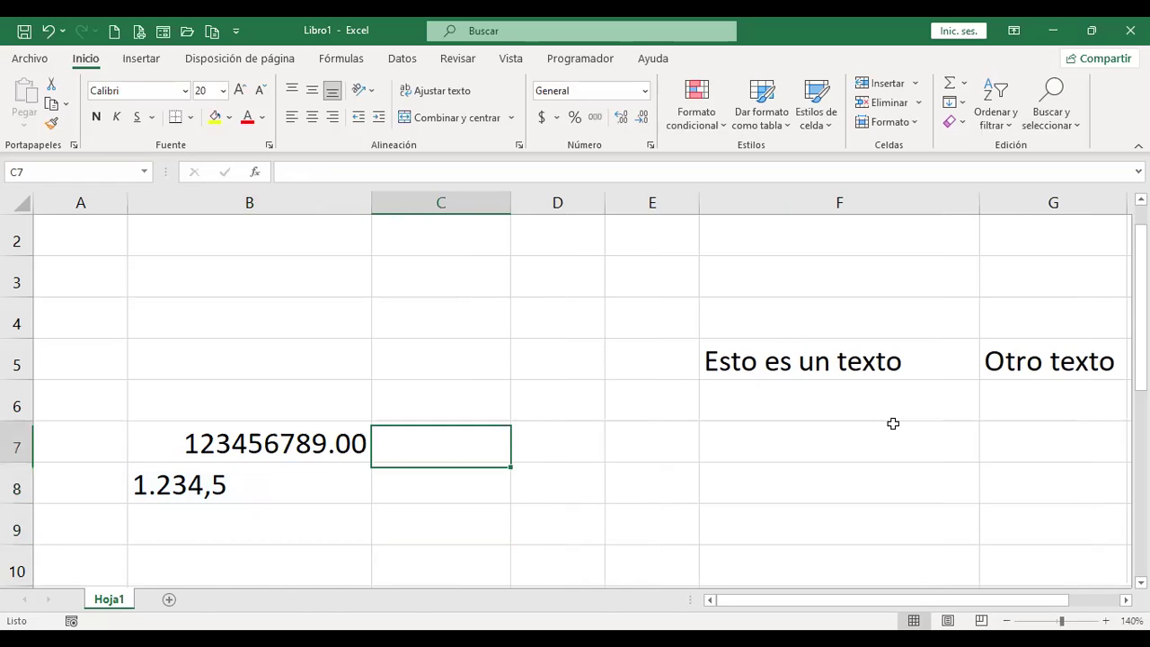
- Try multiplying B7 by 2 with a formula in C7, and clear that formula
type("+")
key("Left")
type("*2")
key("Return")
key("Up")
key("Delete")
key("Down")
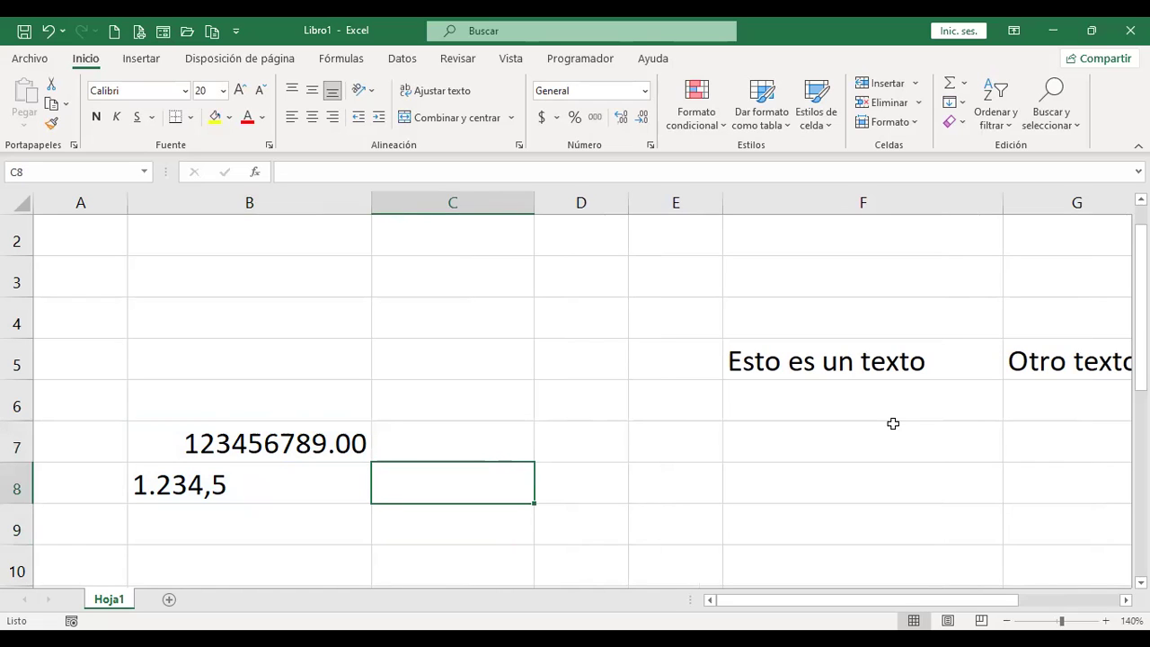
- Replace the entry in B8 with the number 1234.5, using a point as decimal separator
key("Left")
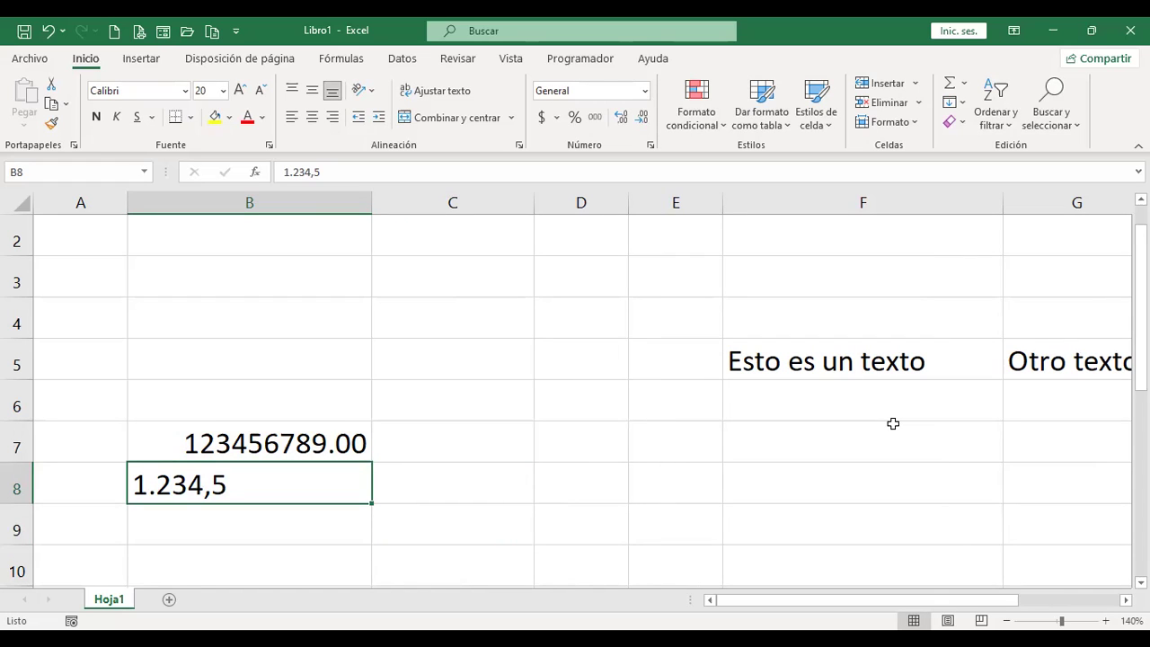
type("123")
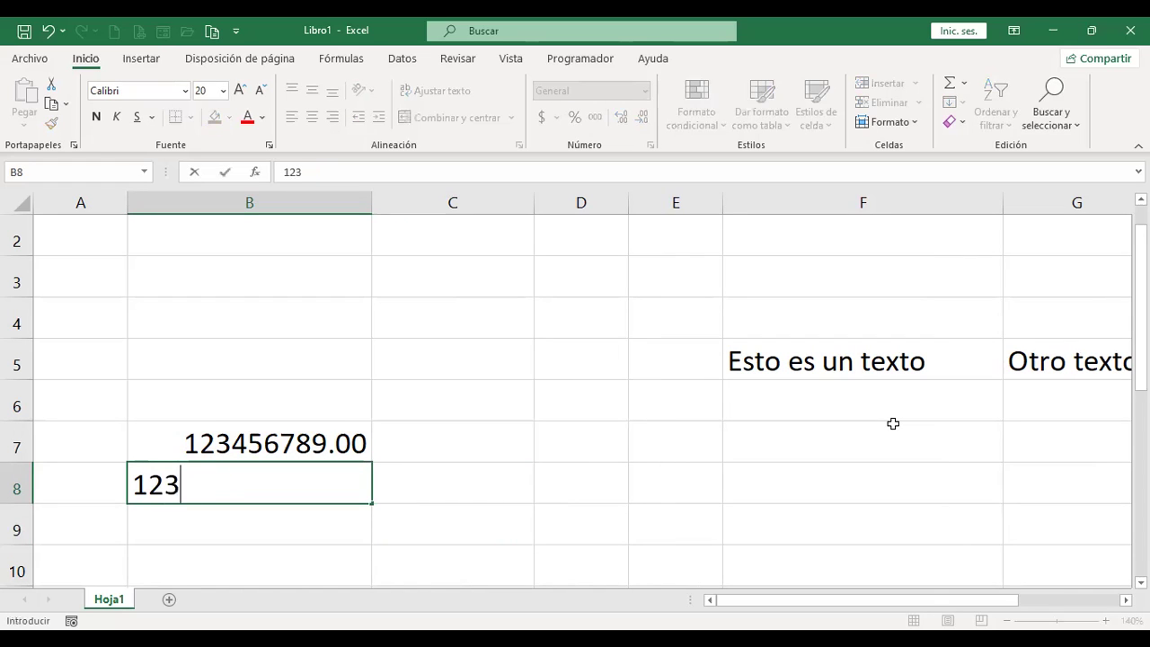
type("4.5")
key("Return")
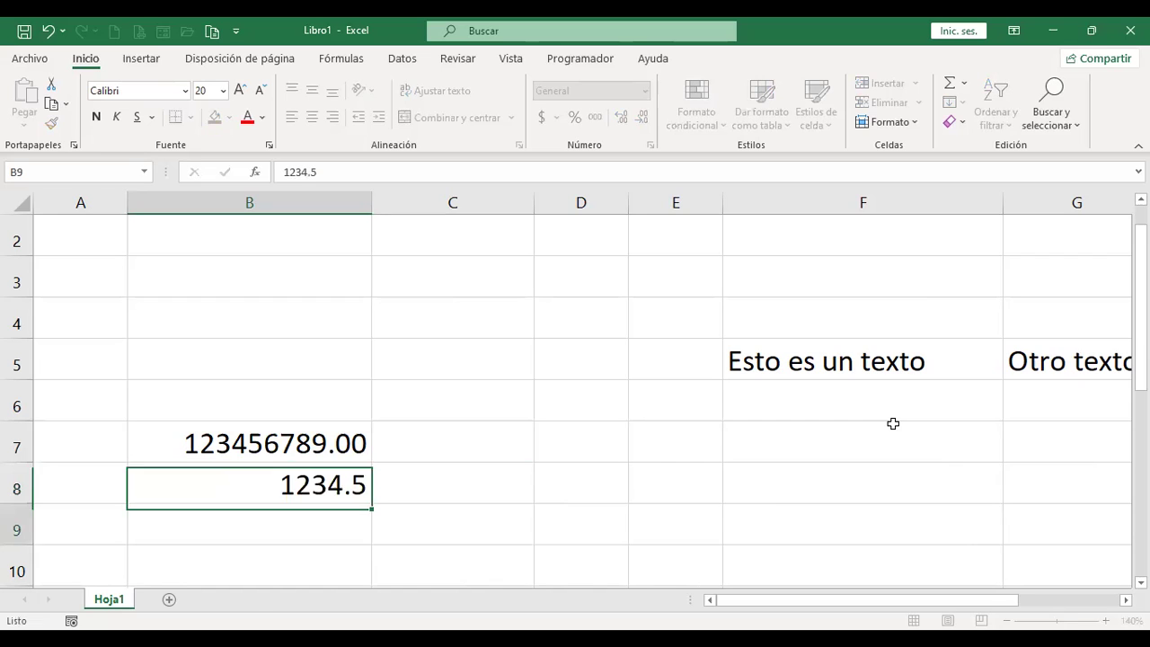
key("Up")
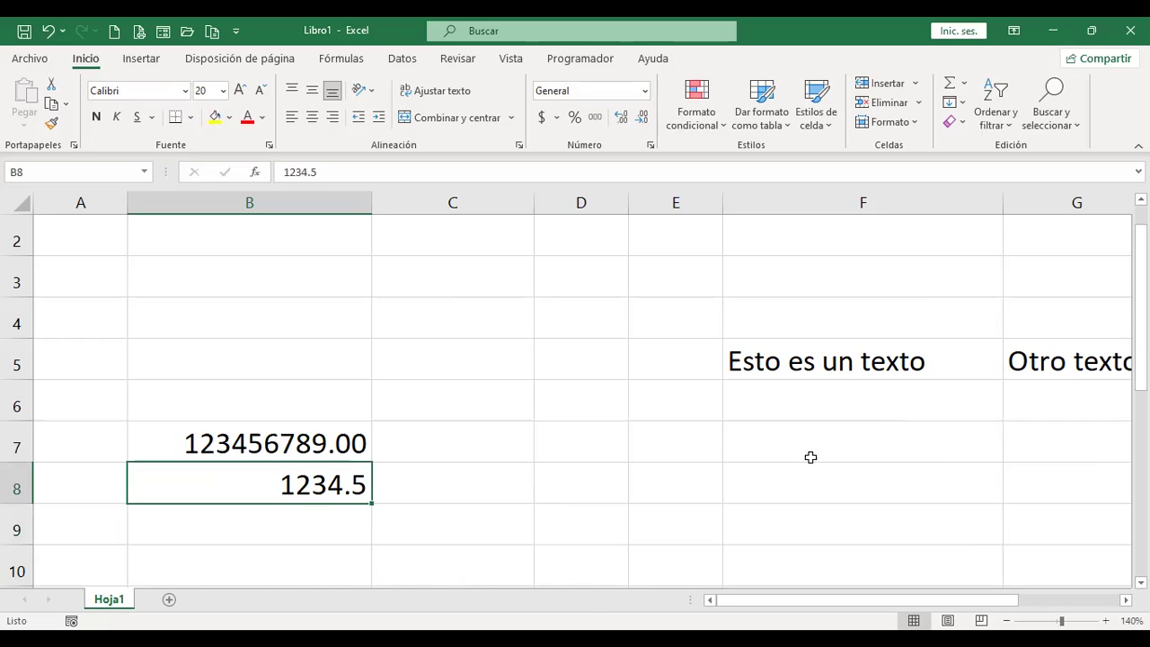
- Format cell B8 in the Número category with 2 decimal places and the thousands separator
left_click(651, 146)
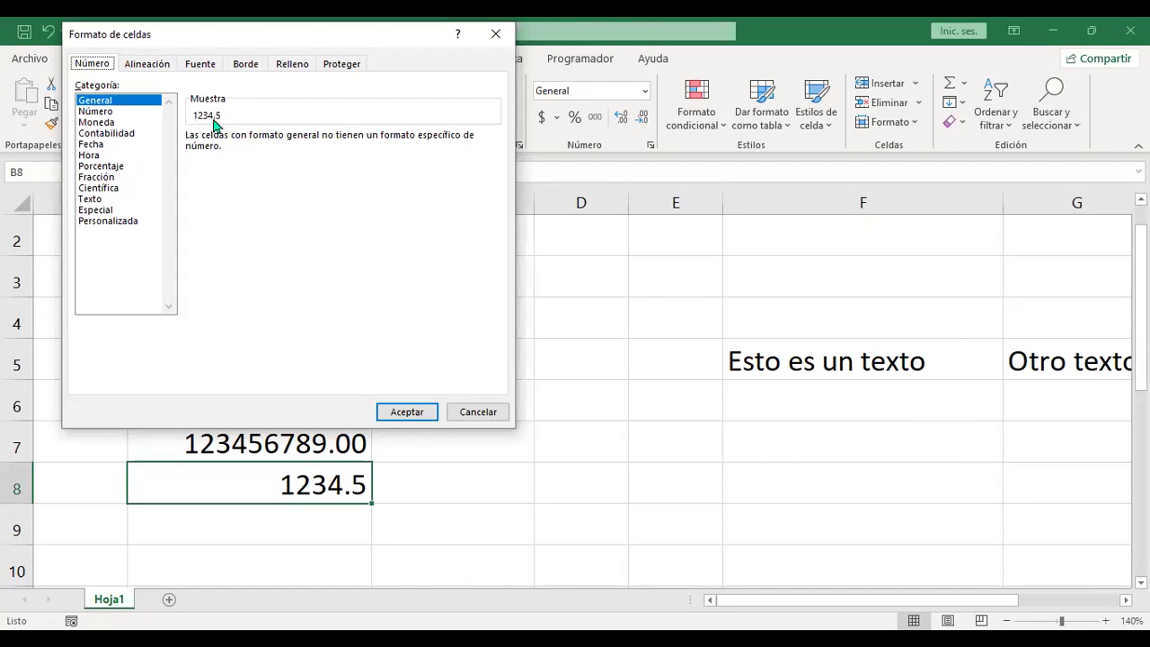
left_click(116, 112)
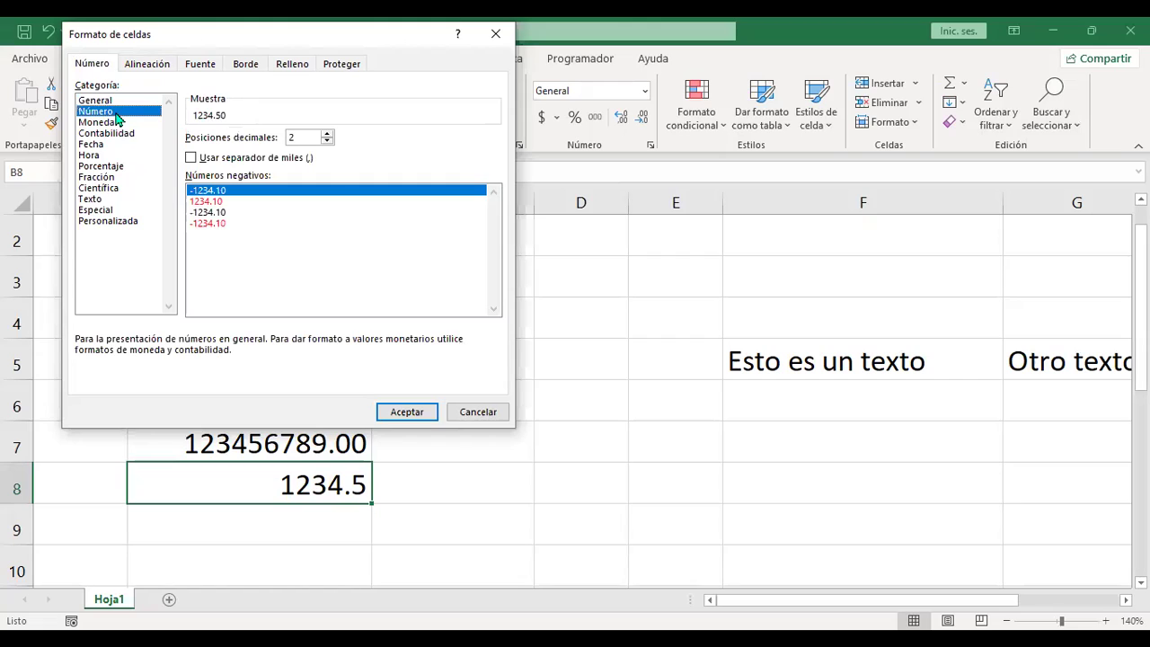
left_click(327, 141)
left_click(327, 135)
left_click(327, 133)
left_click(327, 133)
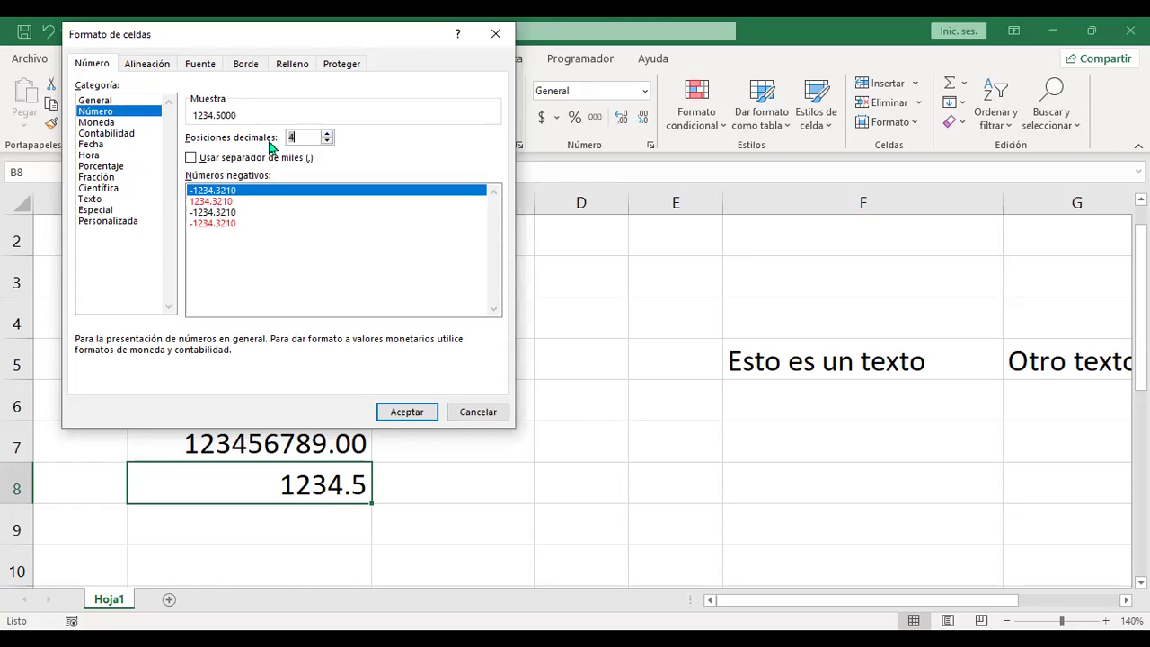
left_click(327, 141)
left_click(327, 141)
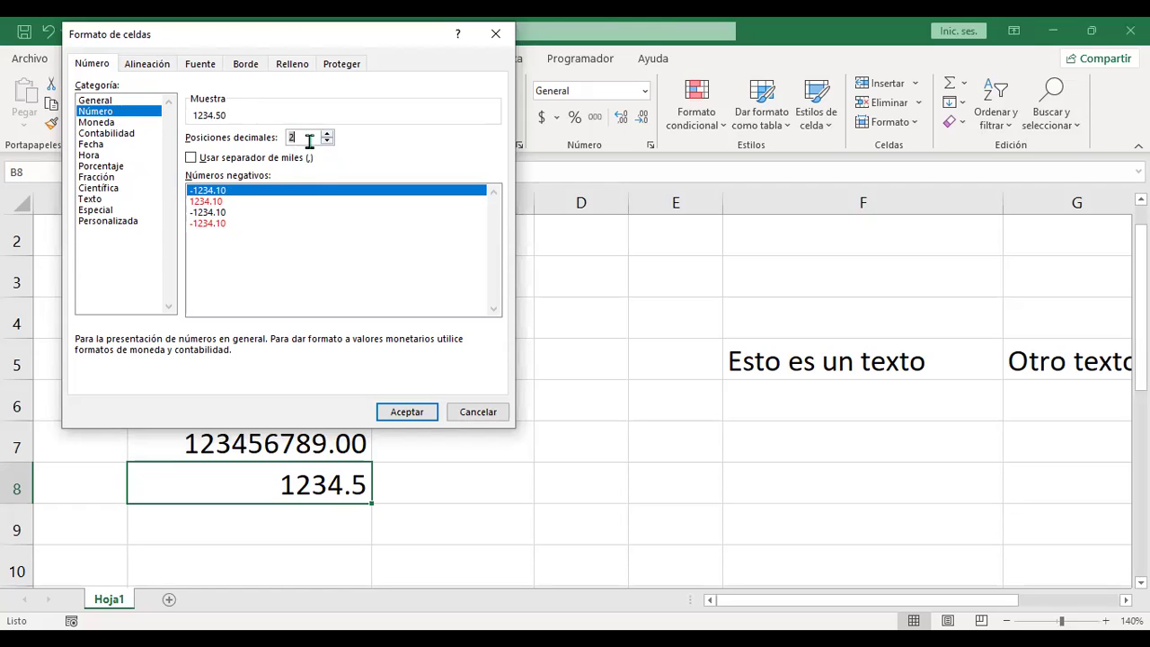
left_click(191, 158)
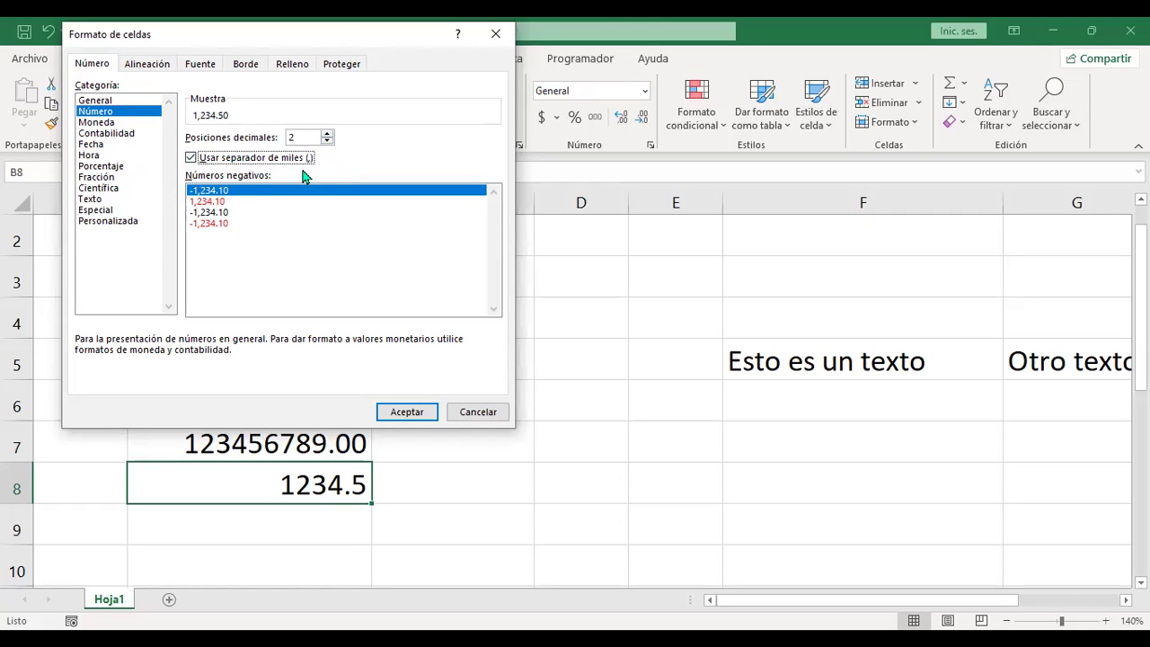
left_click(424, 412)
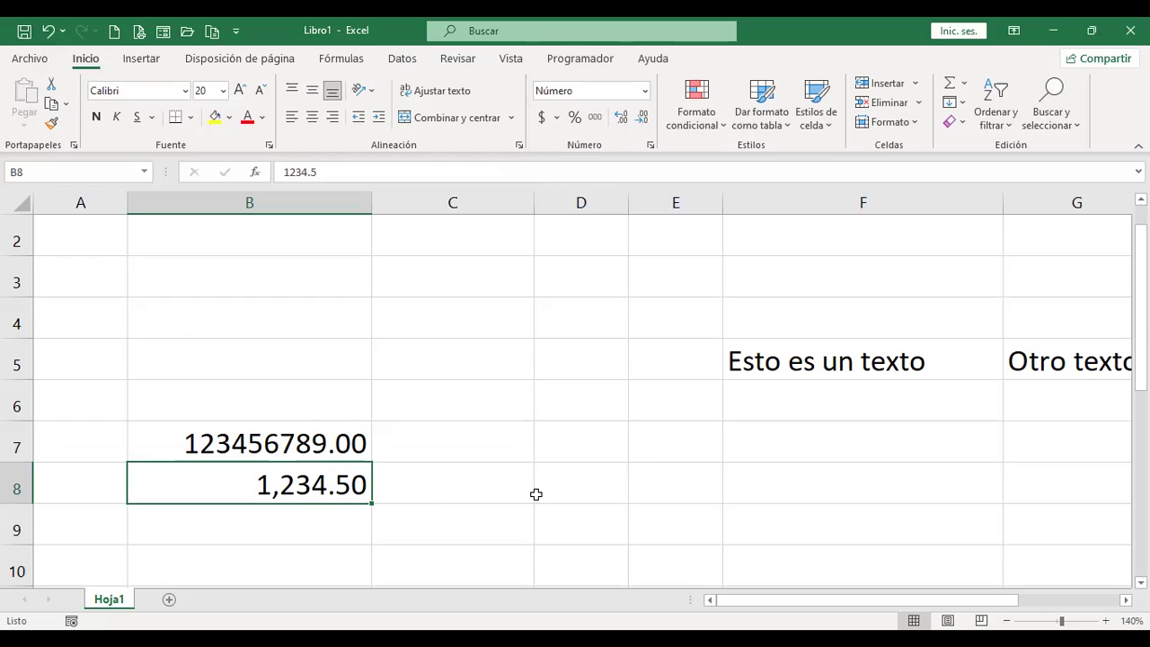
- Open the Guardar como dialog for the recent folder Mar 050722 and close it without saving the workbook
left_click(470, 359)
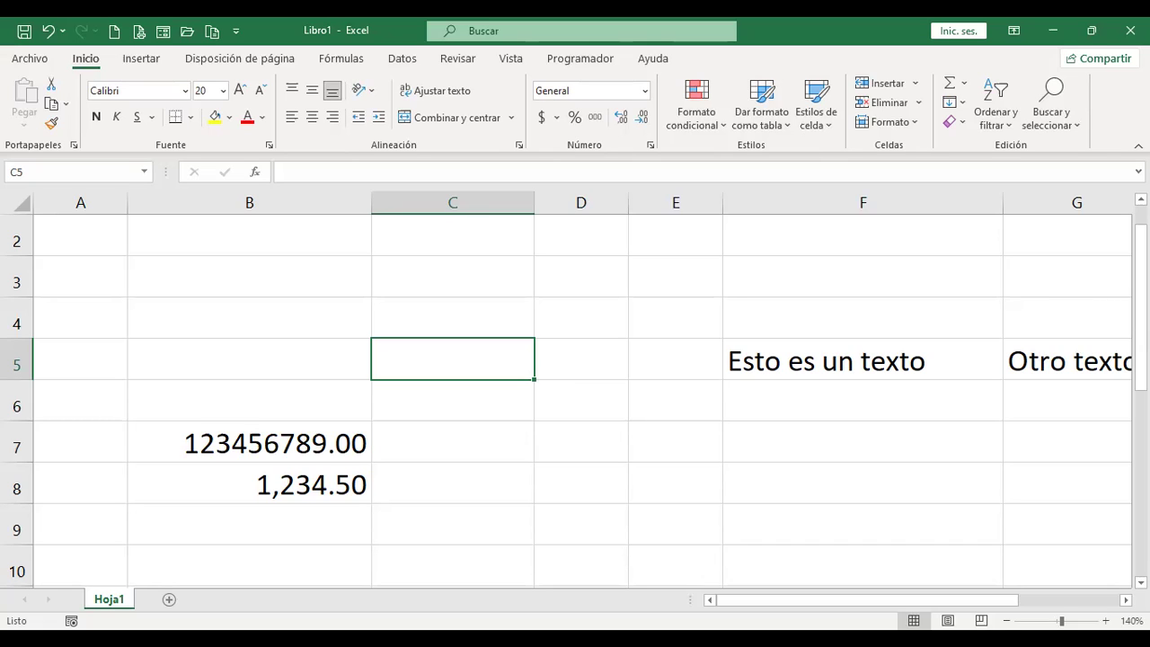
key("alt")
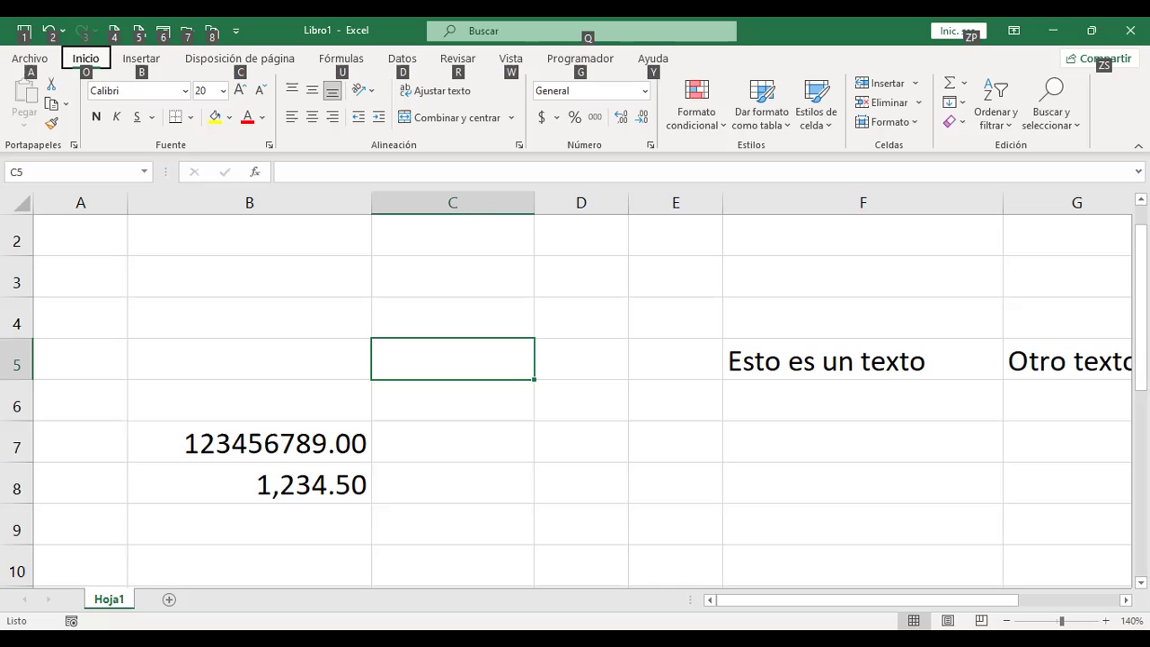
key("ctrl+s")
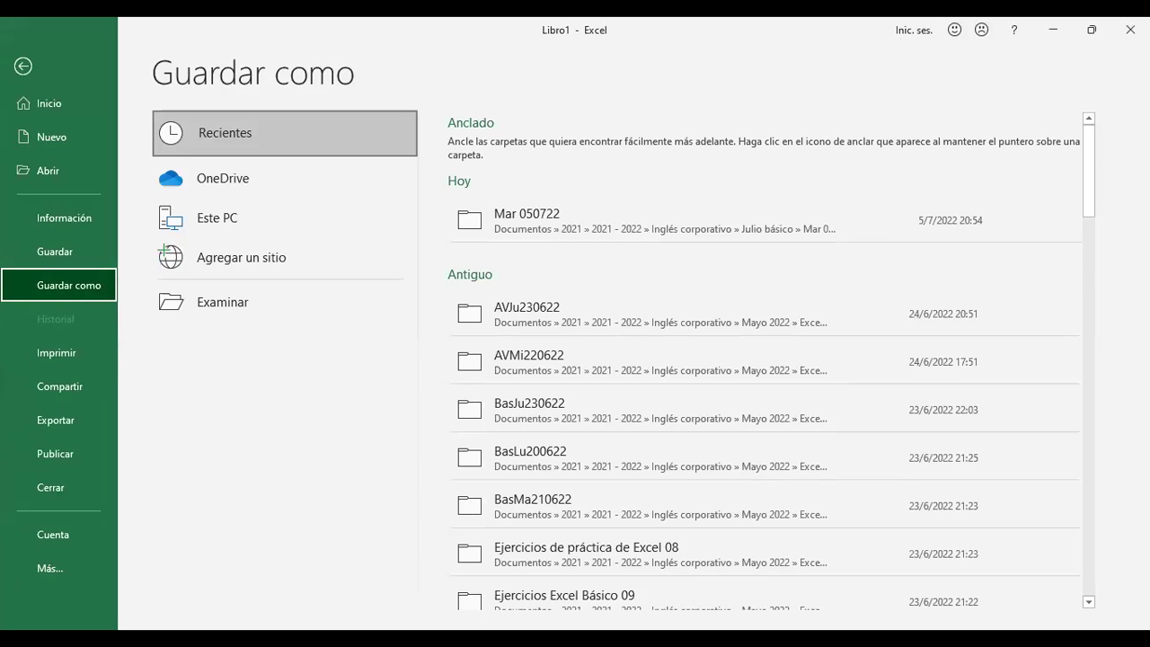
key("Tab")
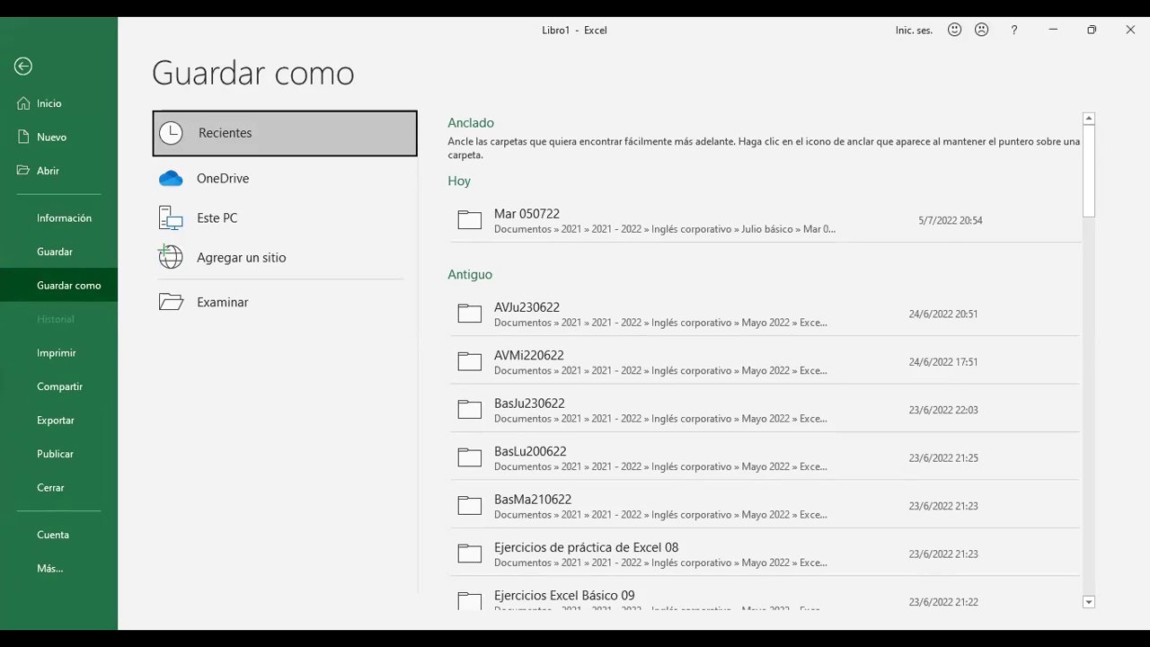
key("Tab")
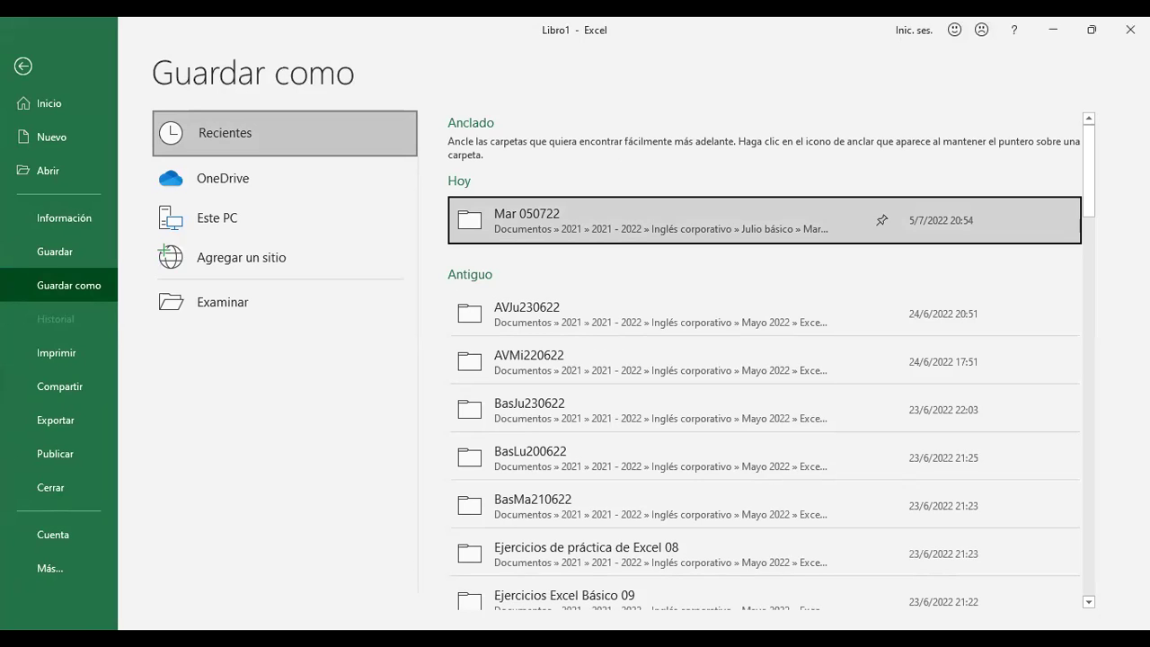
key("Tab")
key("Tab")
key("Tab")
key("Tab")
key("Tab")
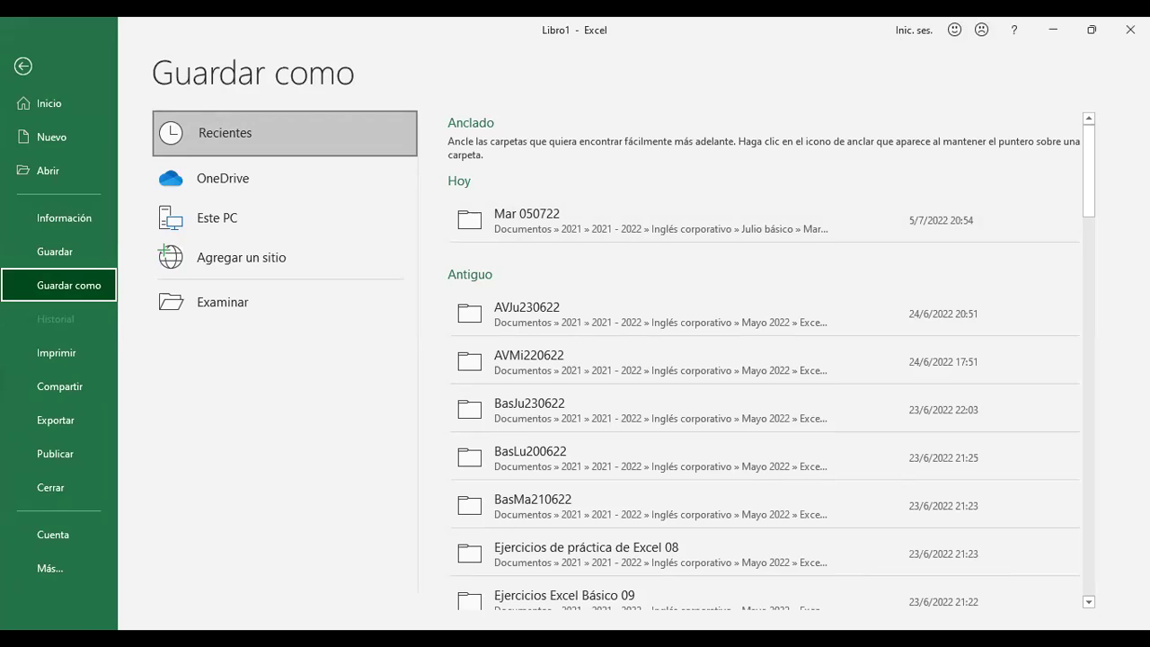
key("Tab")
key("Tab")
key("Tab")
key("Tab")
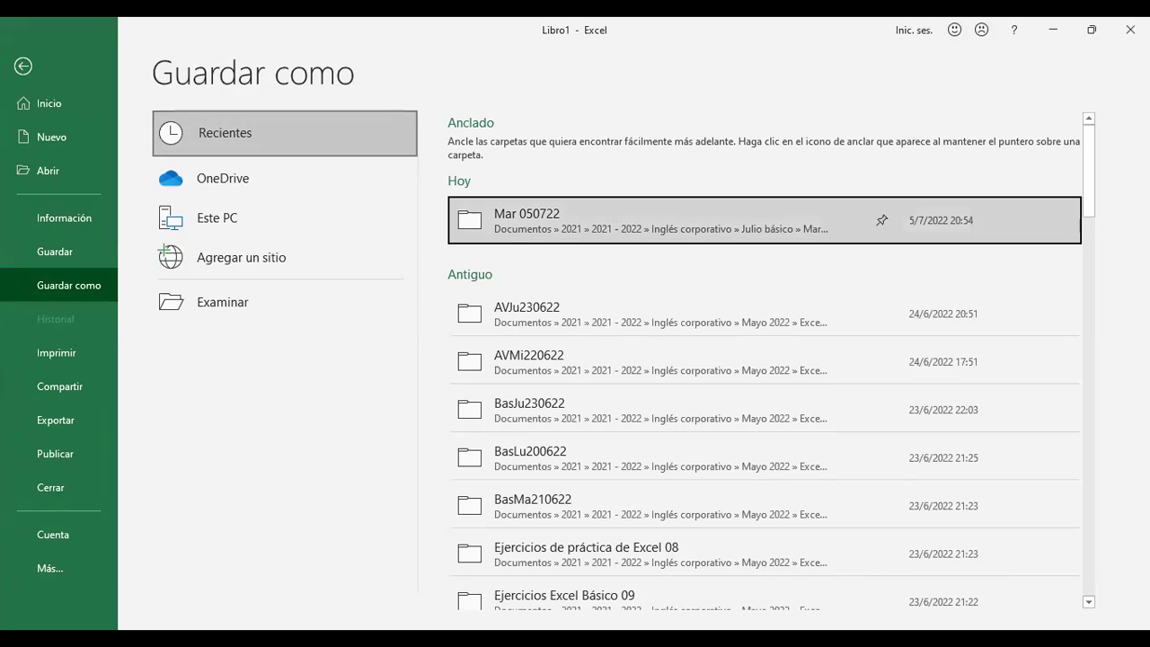
key("Tab")
key("Tab")
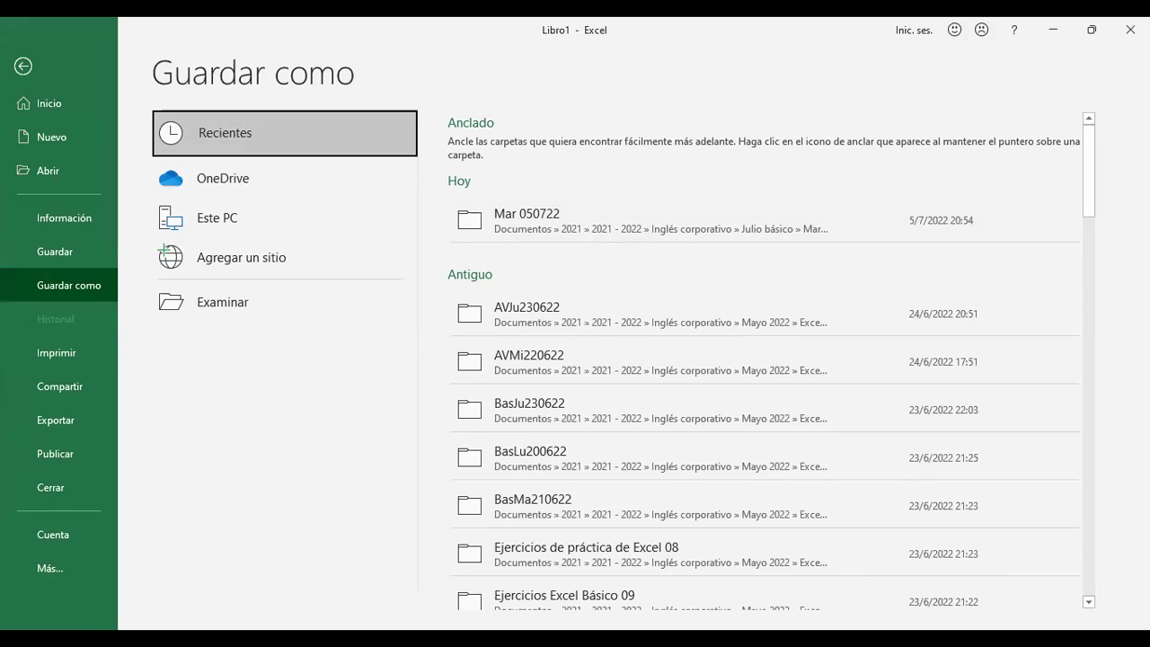
key("Tab")
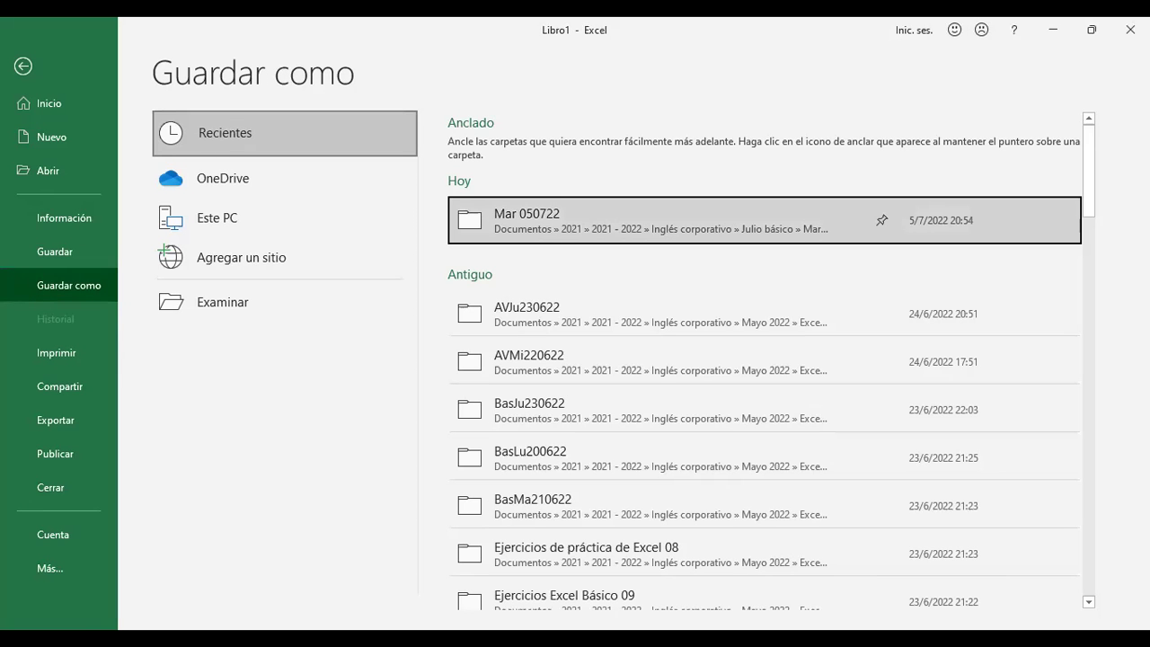
key("Tab")
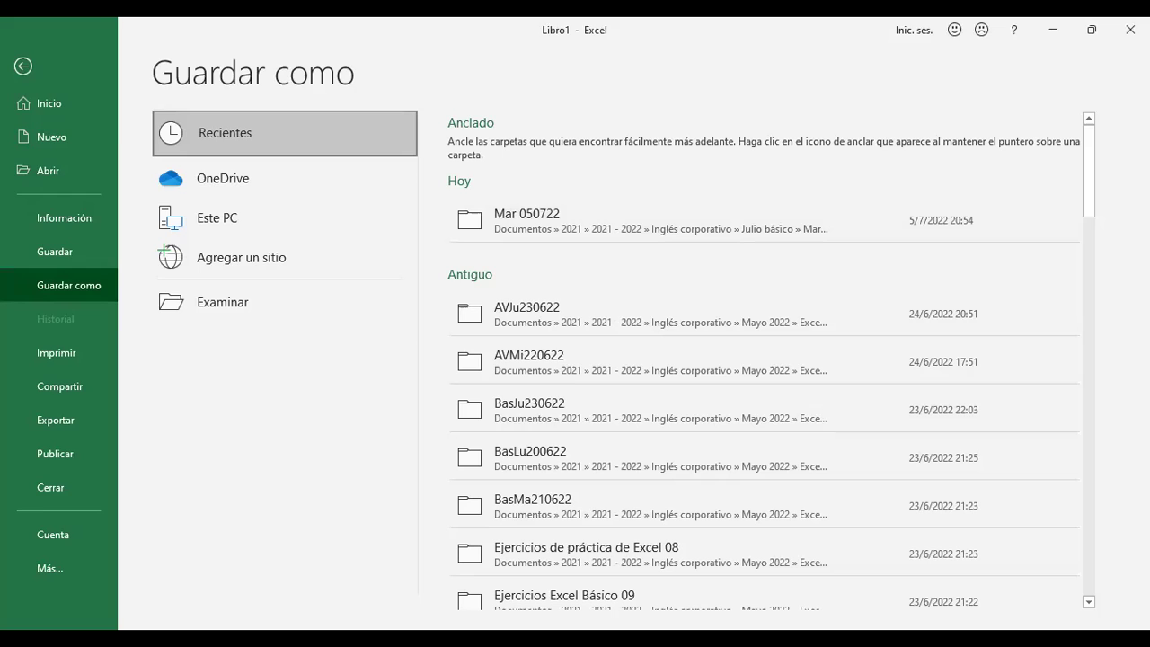
key("Return")
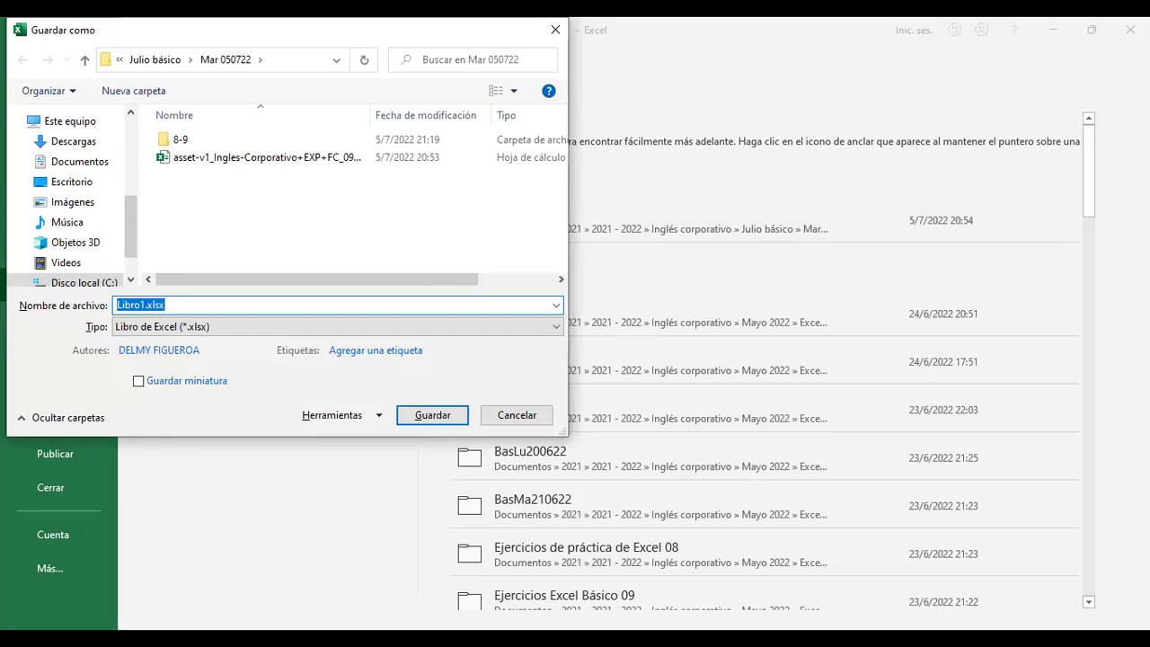
key("Escape")
key("Escape")
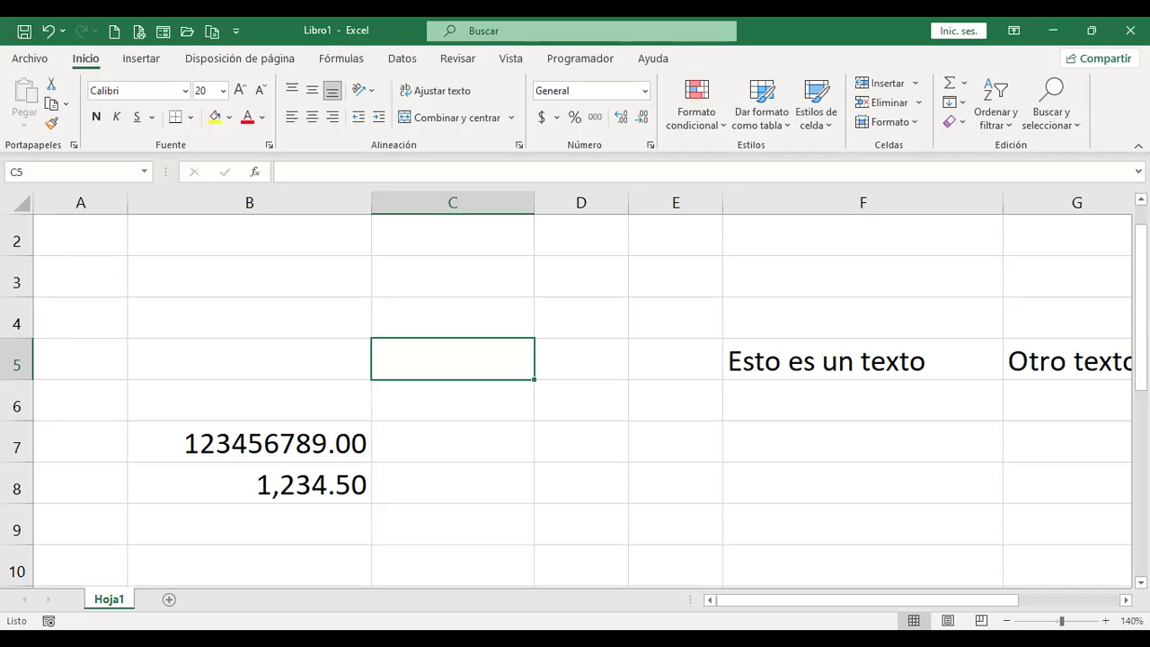
- Display the access-key hints for the Inicio commands and hide them again
key("alt")
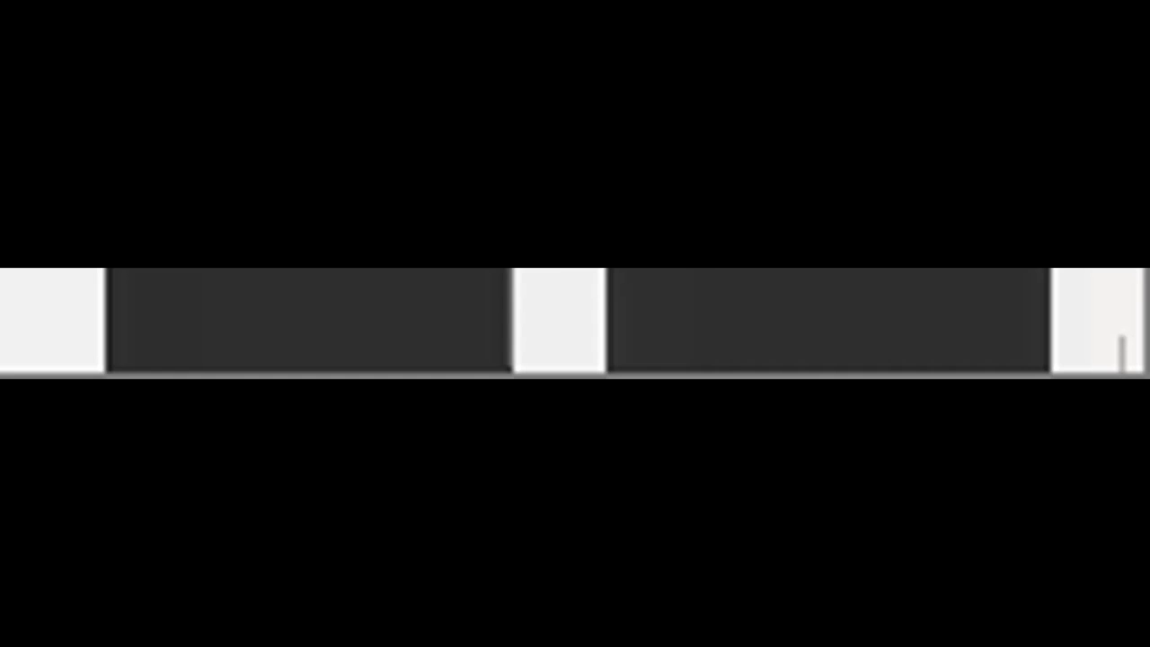
key("o")
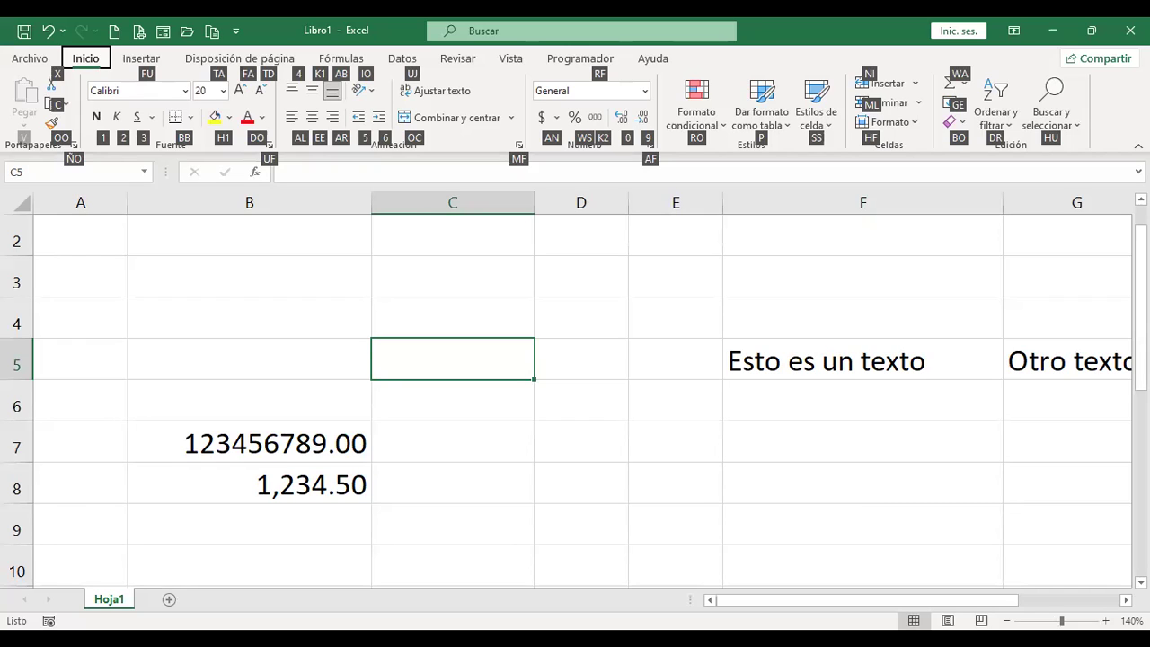
key("alt")
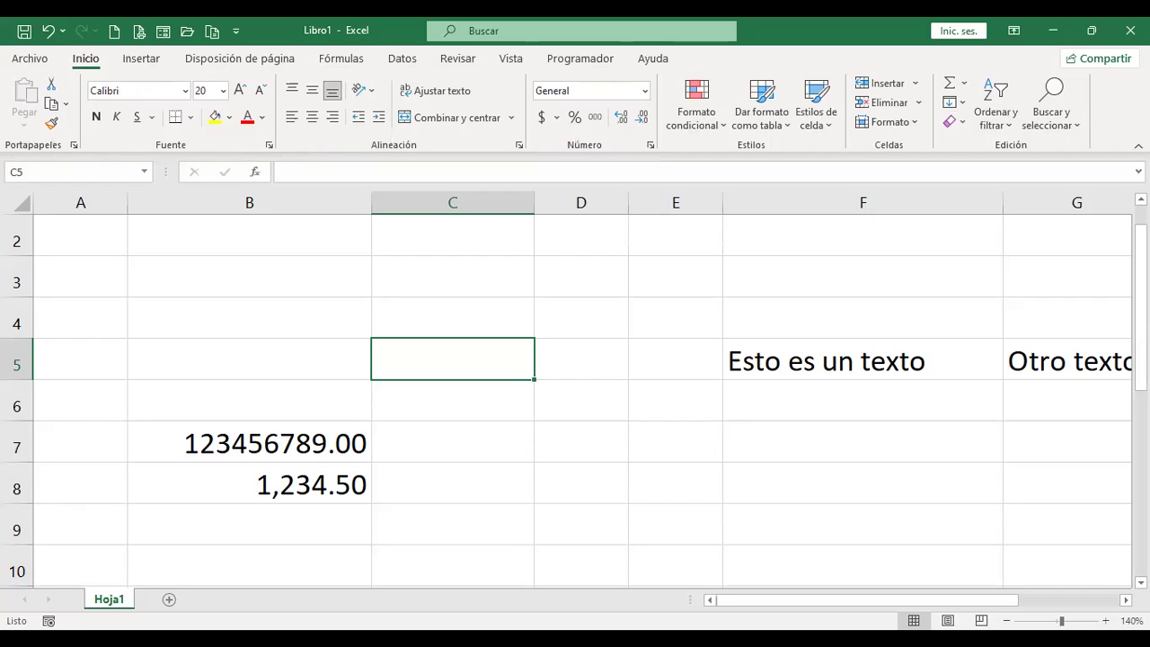
- Enter 50 km in cell C8 and select that cell
key("Left")
key("Down")
key("Down")
key("Down")
key("Right")
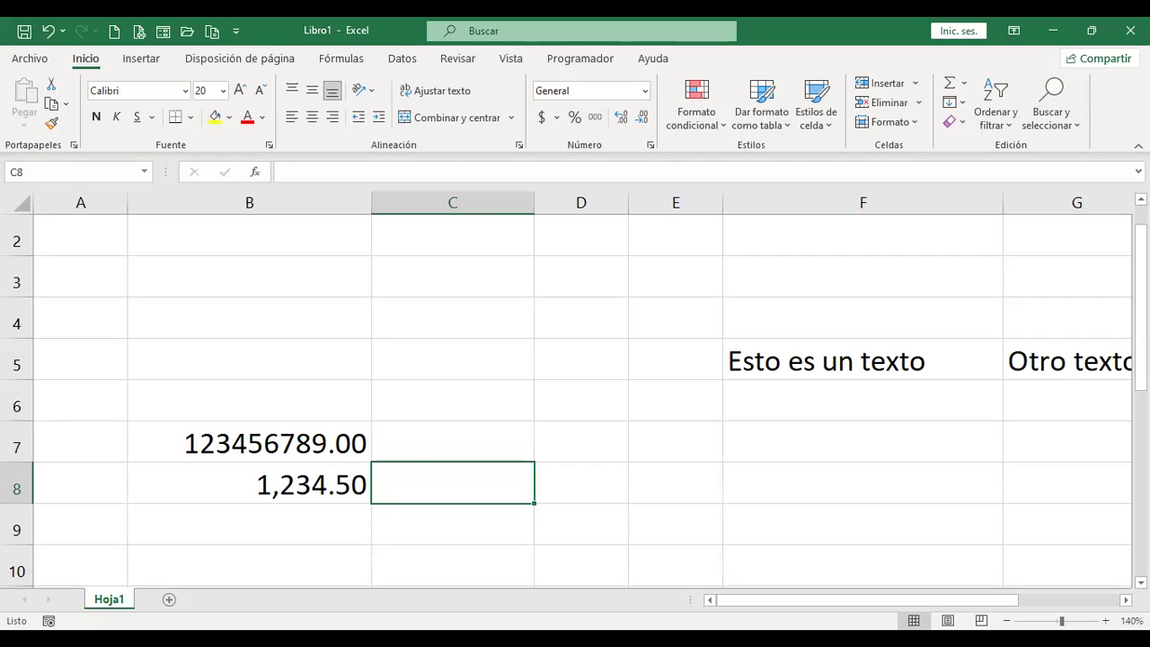
type("50 km")
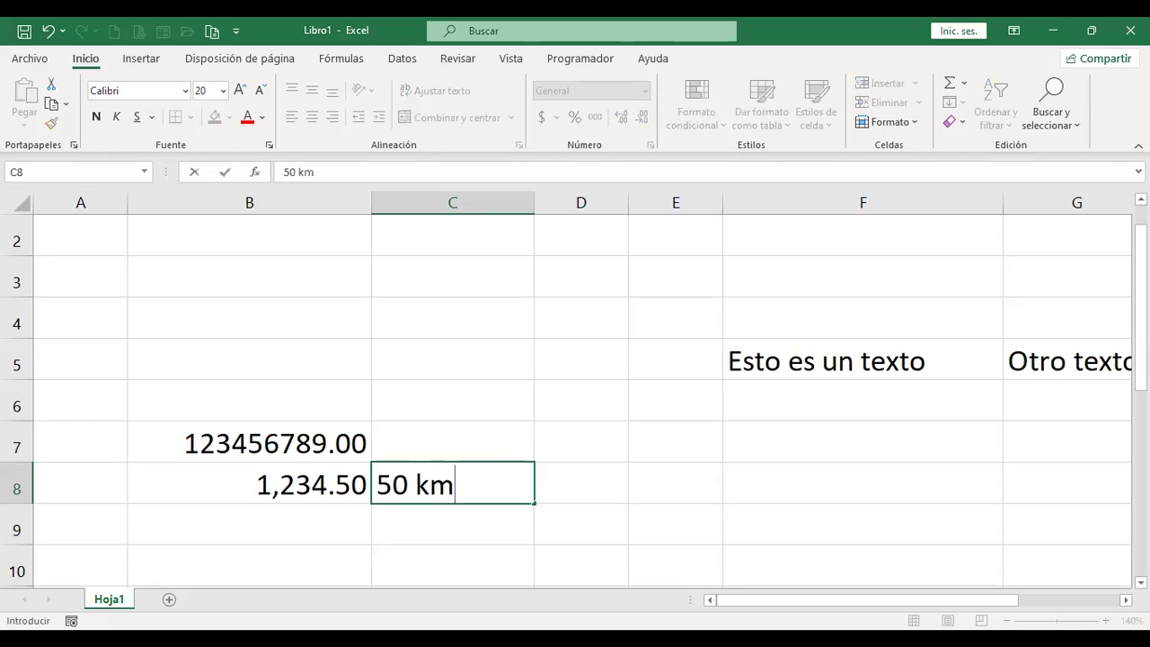
key("Return")
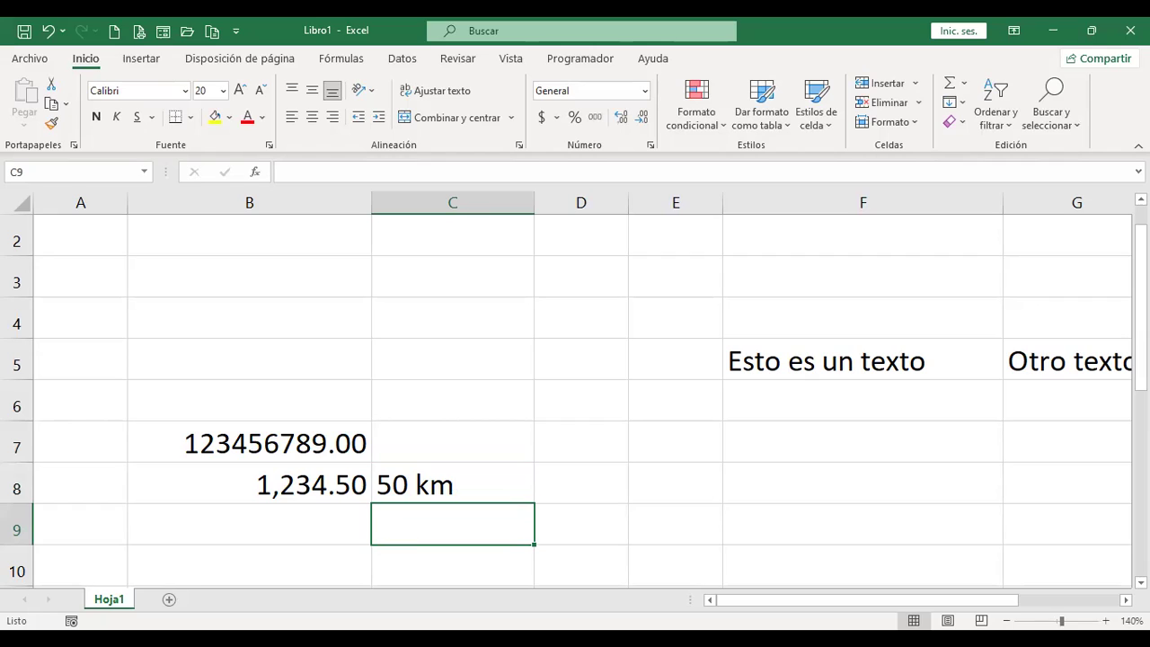
left_click(452, 483)
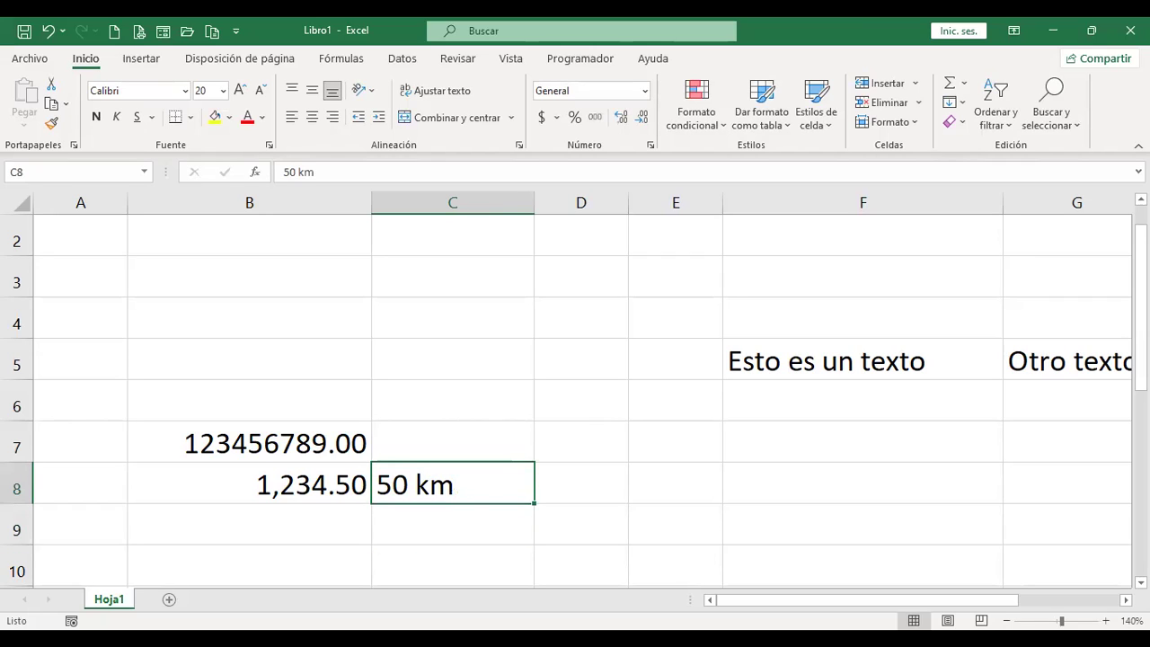
- Try multiplying C8 by 2 with a formula in D8, and clear that formula
left_click(580, 484)
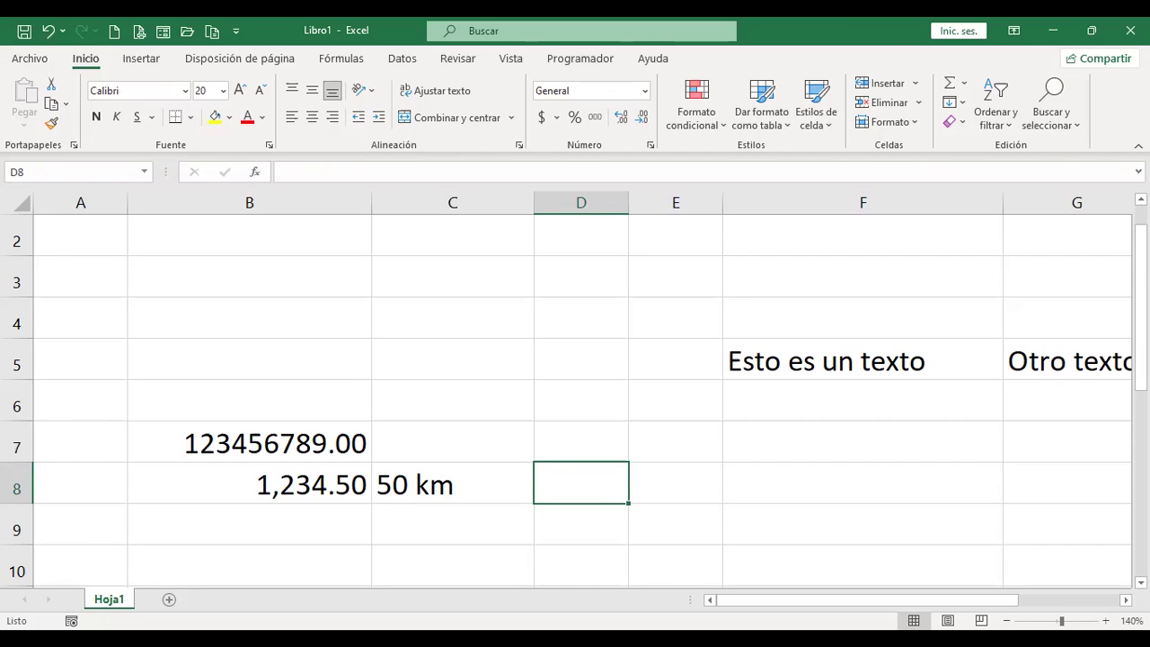
type("+")
key("Left")
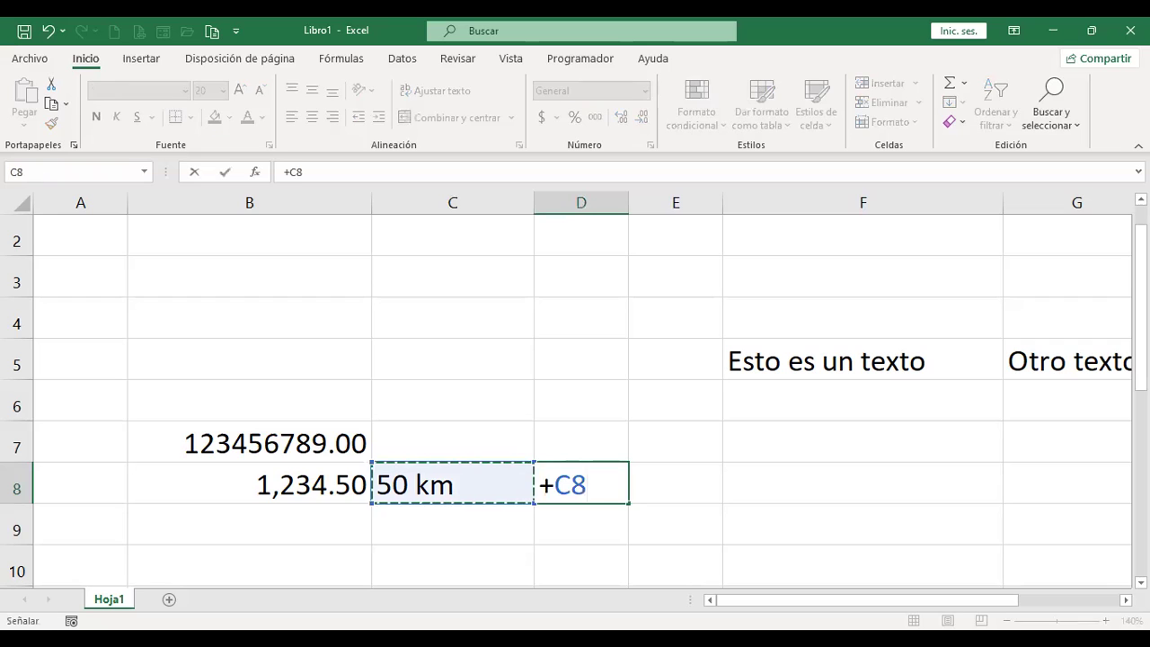
type("2")
key("Return")
key("Up")
key("Delete")
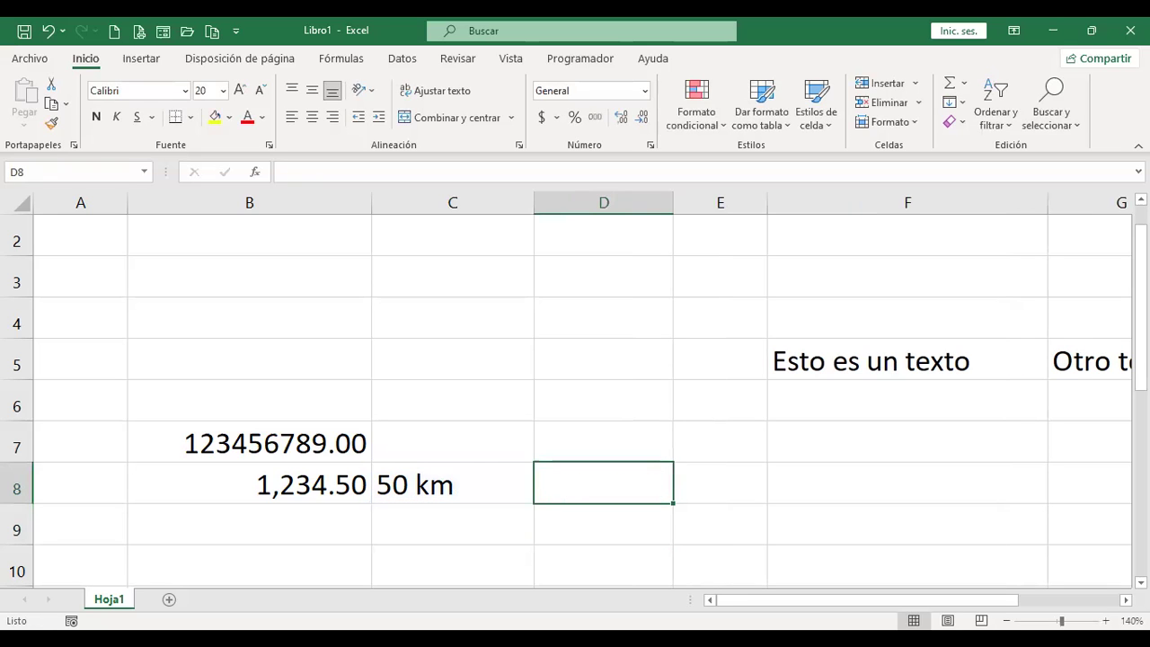
- Edit cell C8 to remove the km unit, leaving only the number 50
key("Left")
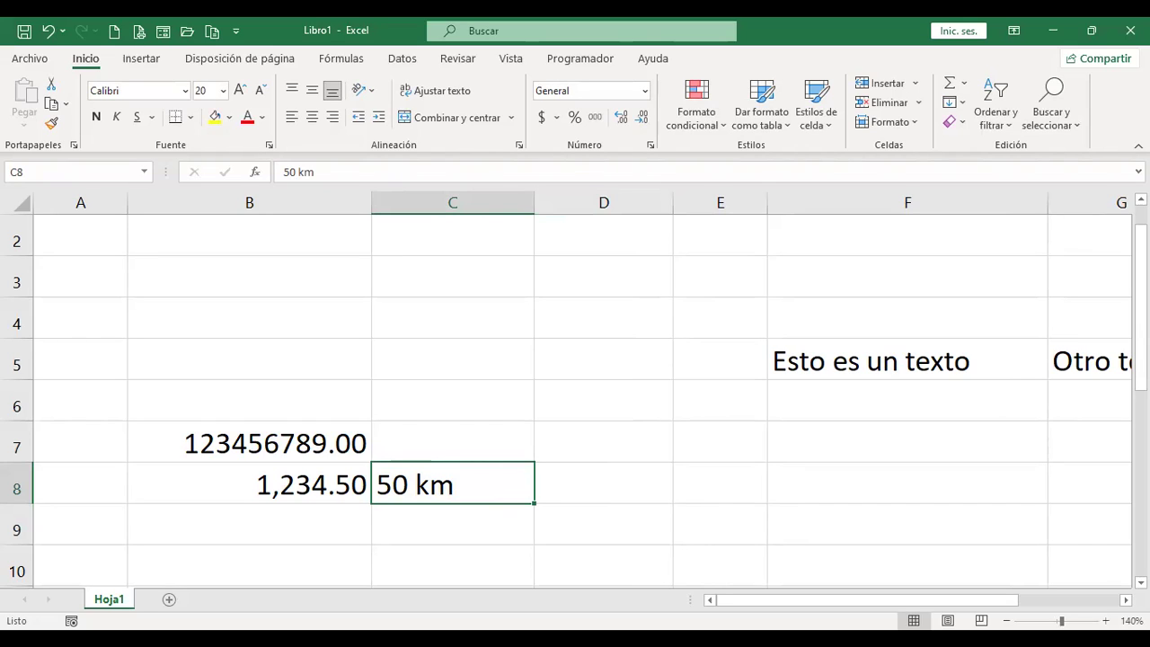
left_click(453, 442)
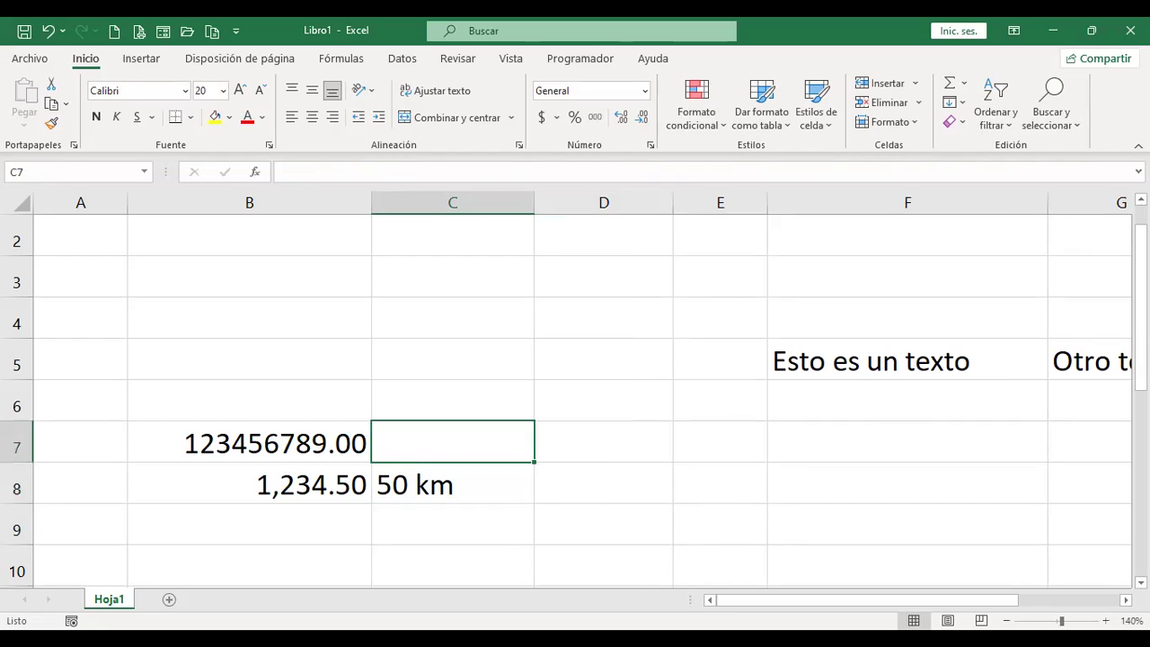
left_click(453, 483)
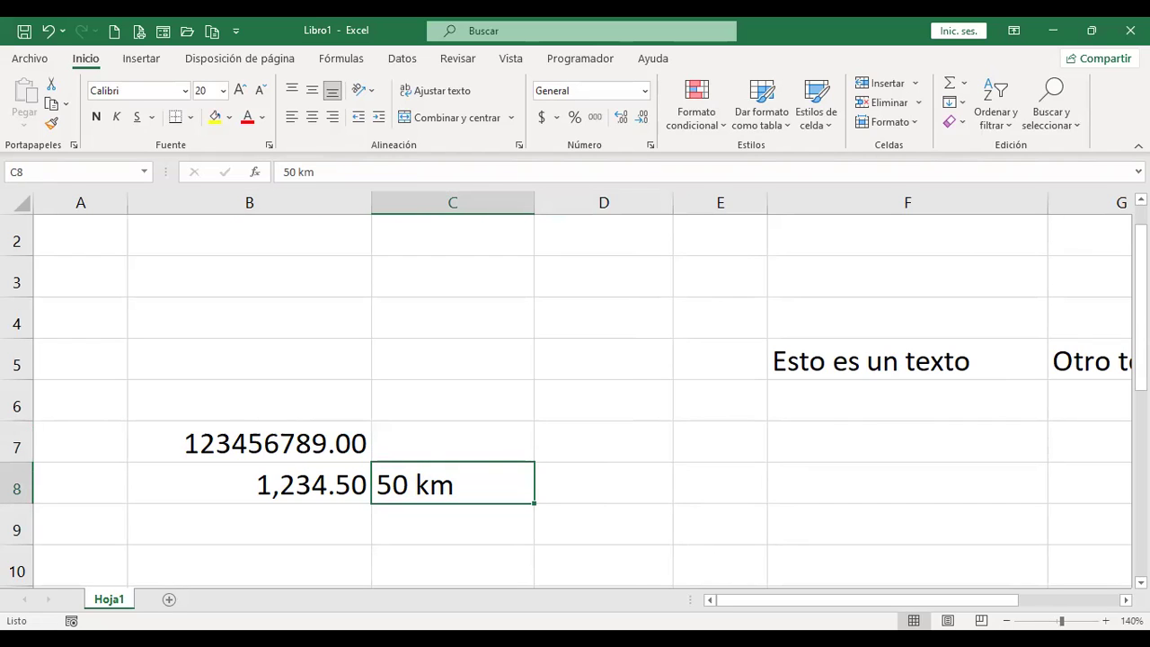
key("F2")
key("BackSpace")
key("BackSpace")
key("BackSpace")
key("BackSpace")
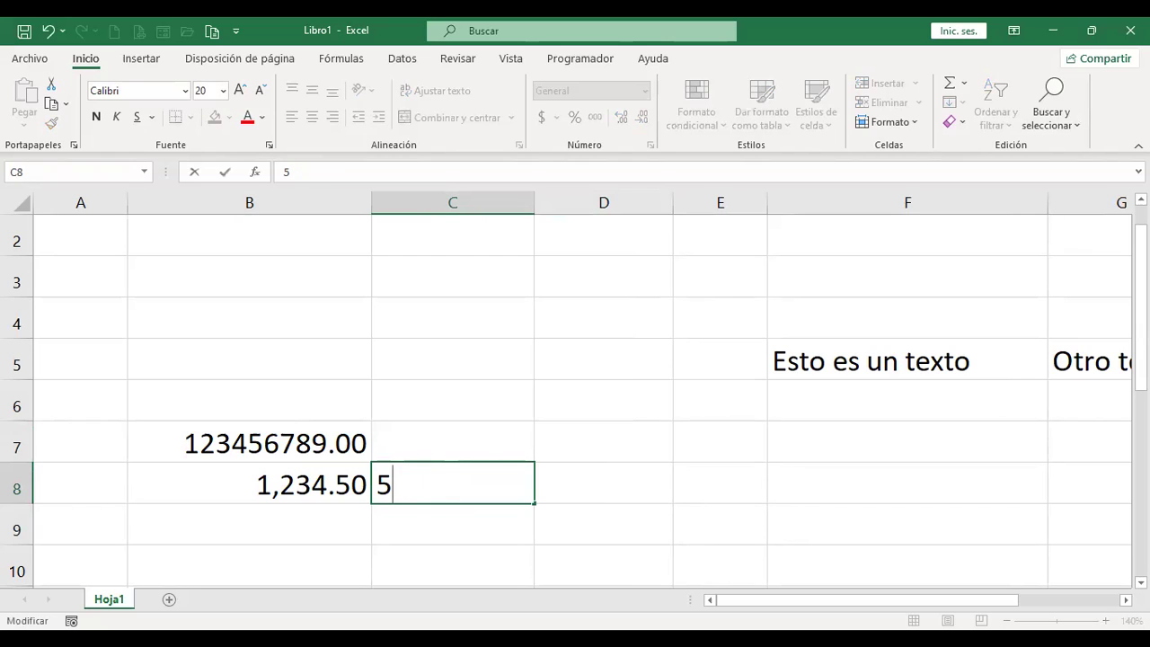
type("0")
key("Return")
- Edit cell C8 to put a $ sign in front of the 50
left_click(453, 483)
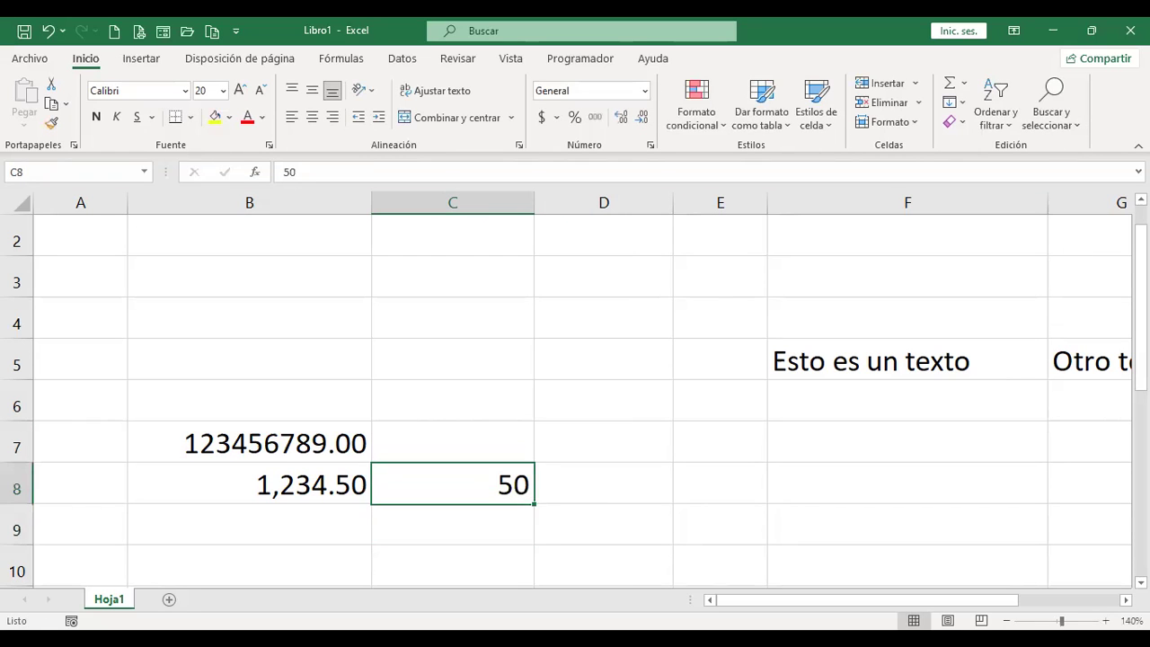
key("F2")
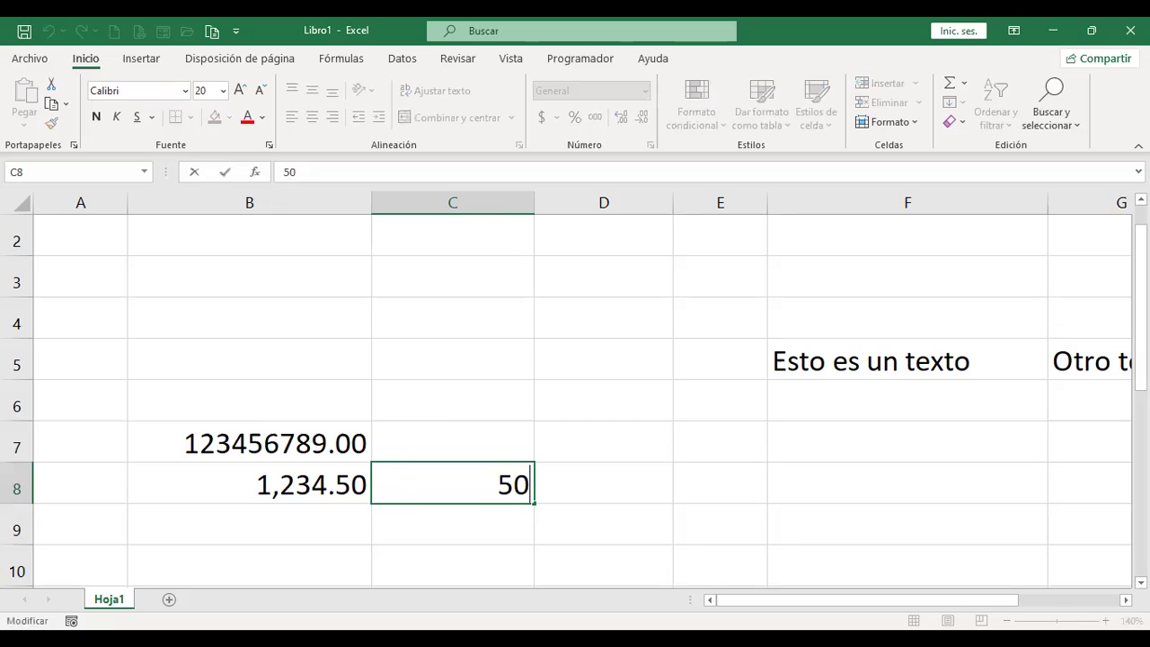
key("Home")
type("$")
key("Return")
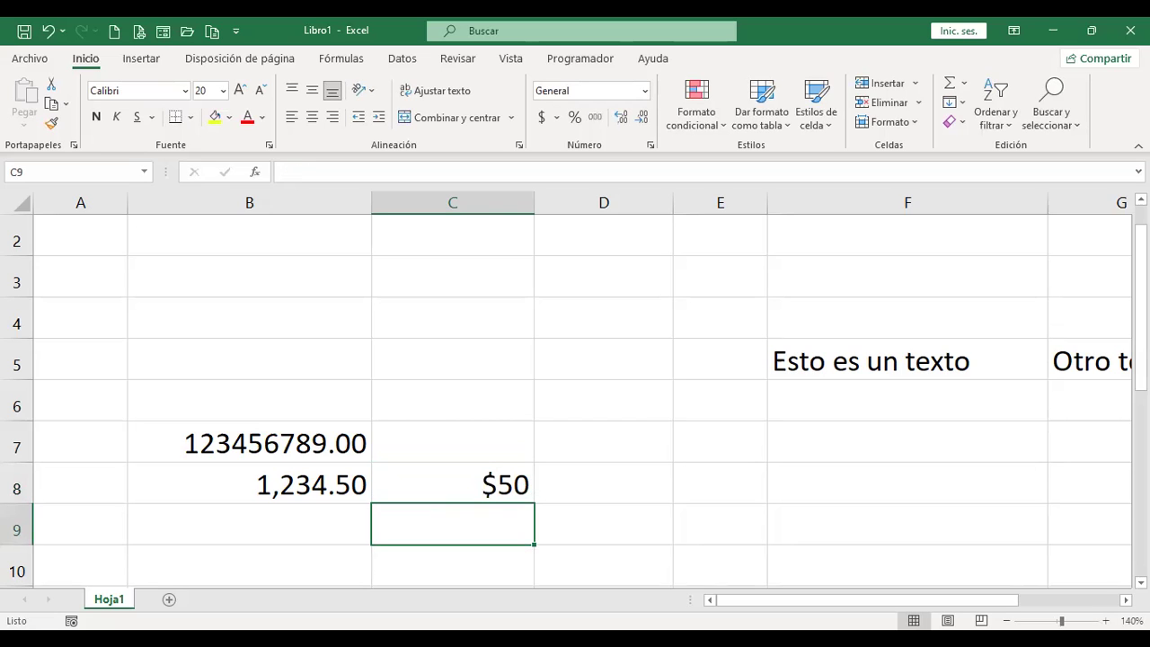
- Try multiplying C8 by 3 with a formula in D8, and clear that formula
key("Up")
key("Right")
type("+")
key("Left")
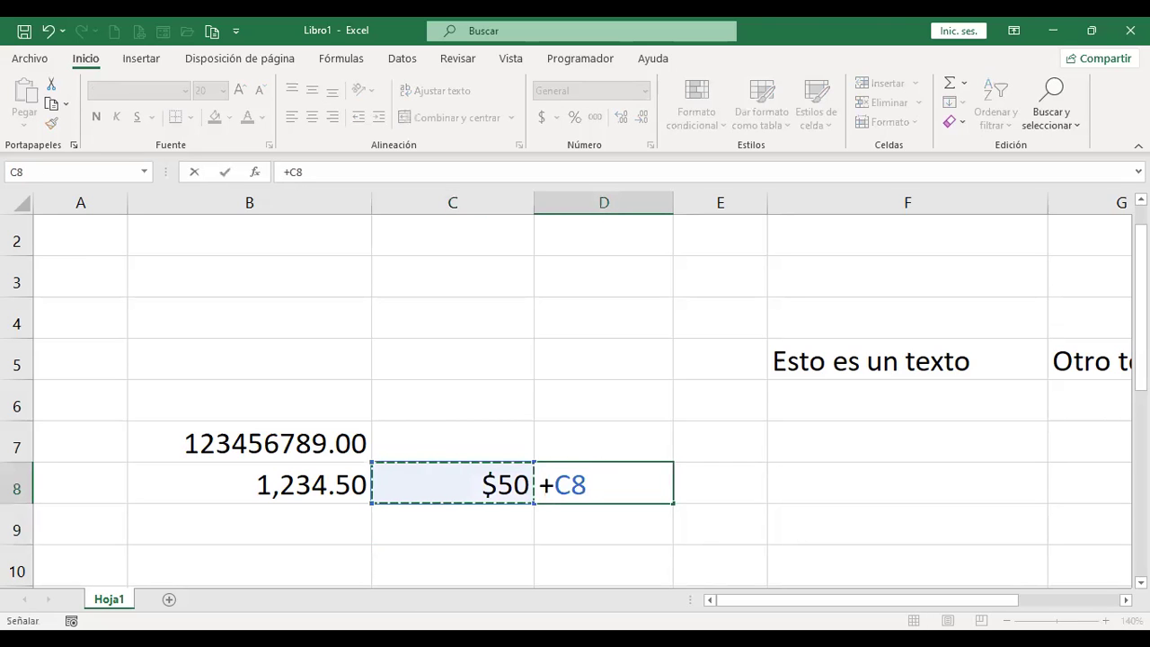
type("*3")
key("Return")
key("Up")
key("Delete")
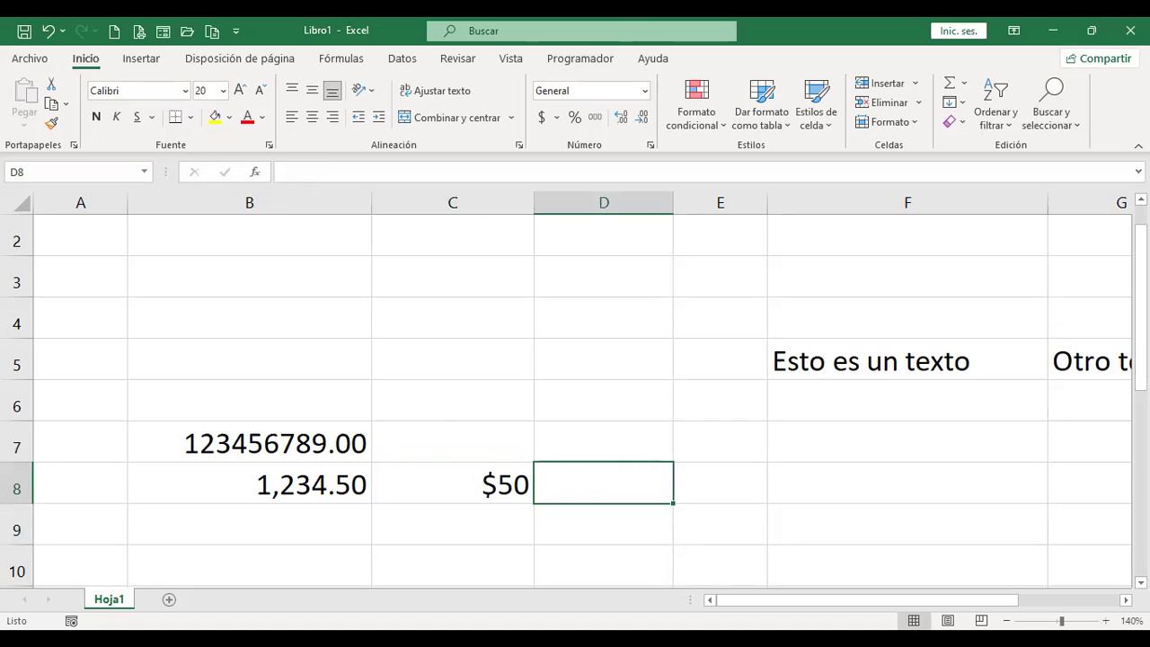
- Examine the underlying content of cell C8 in edit mode without changing it
left_click(453, 484)
key("F2")
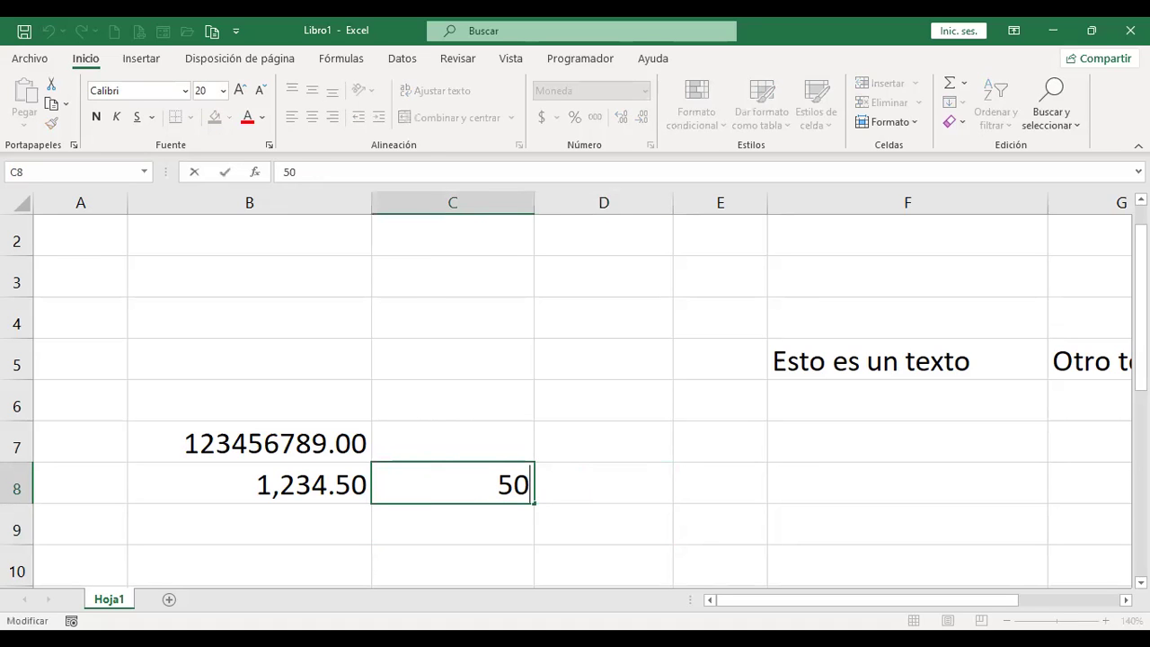
key("Return")
key("Up")
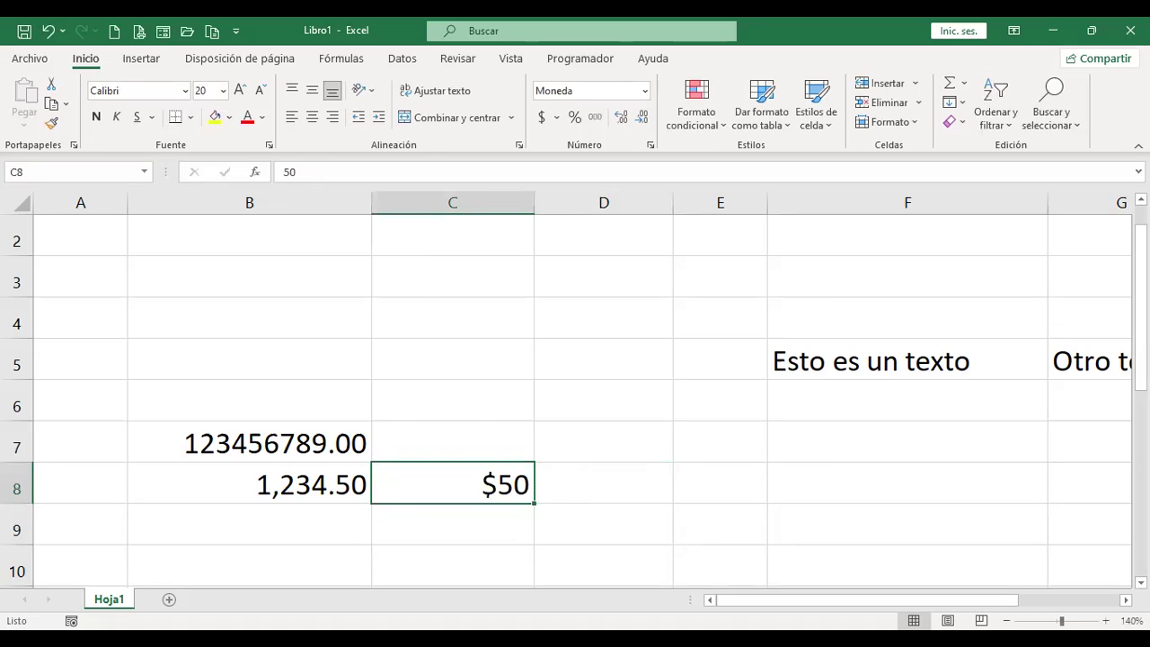
key("F2")
key("Return")
key("Up")
- Apply the Texto number format to cell C8
left_click(644, 91)
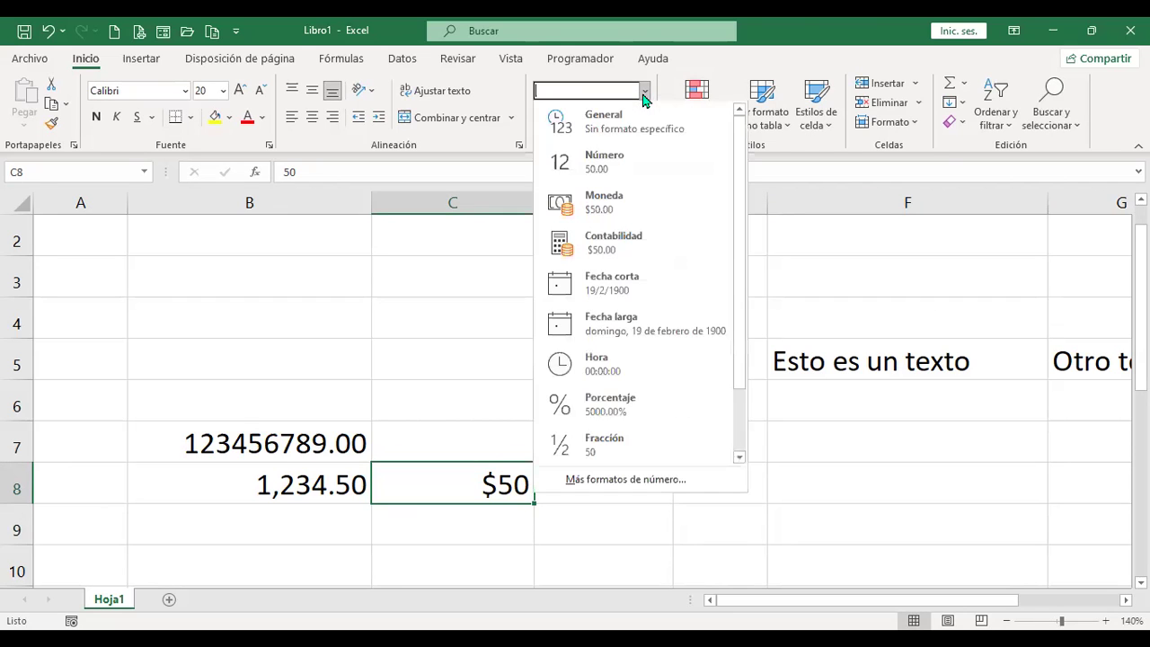
scroll(618, 377, "down", 1)
left_click(619, 449)
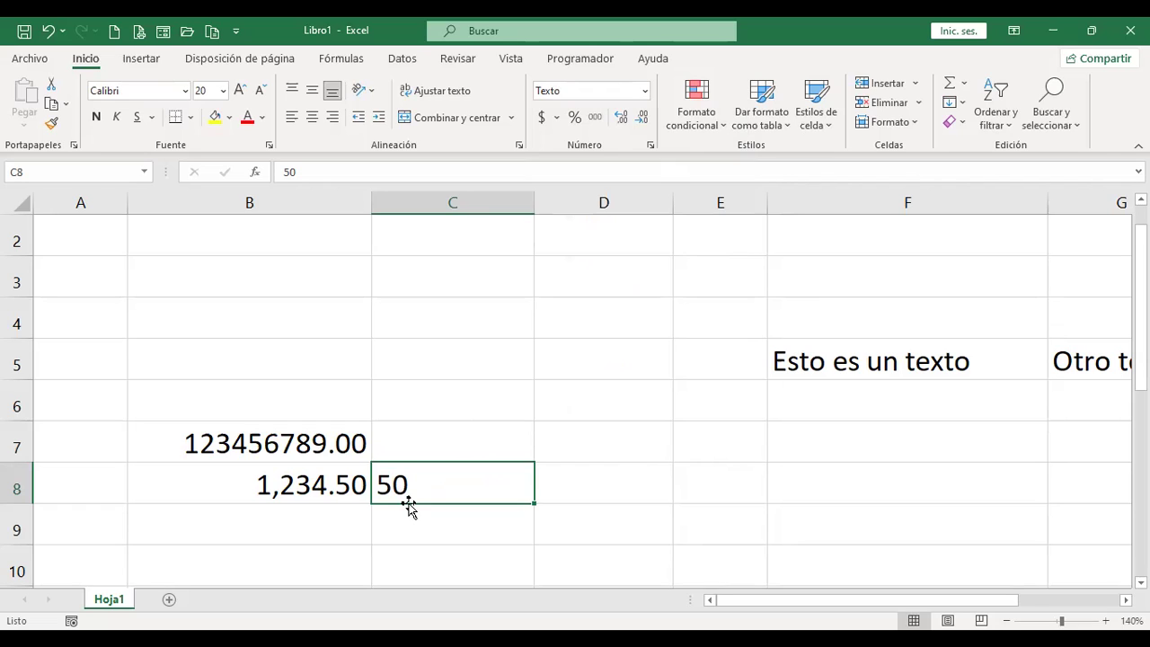
- Apply the Contabilidad number format with the $ symbol to cell C8
left_click(541, 117)
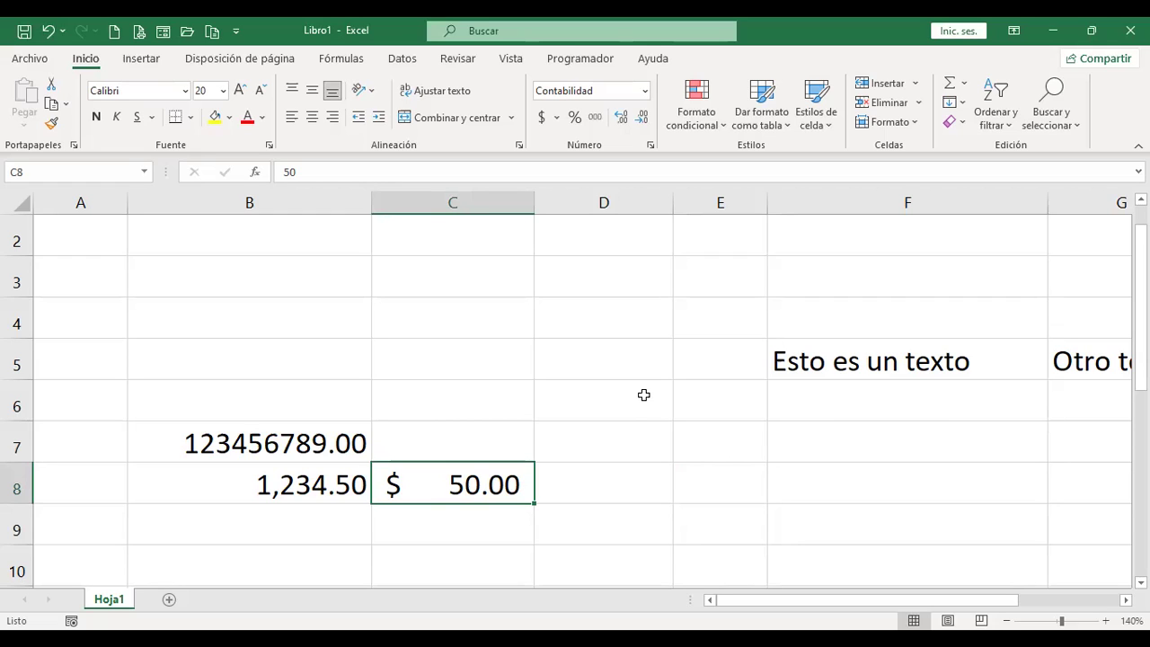
- Visit the sheet's last column and last row from cell A1, and finish at the top of column B in B1
key("ctrl+Home")
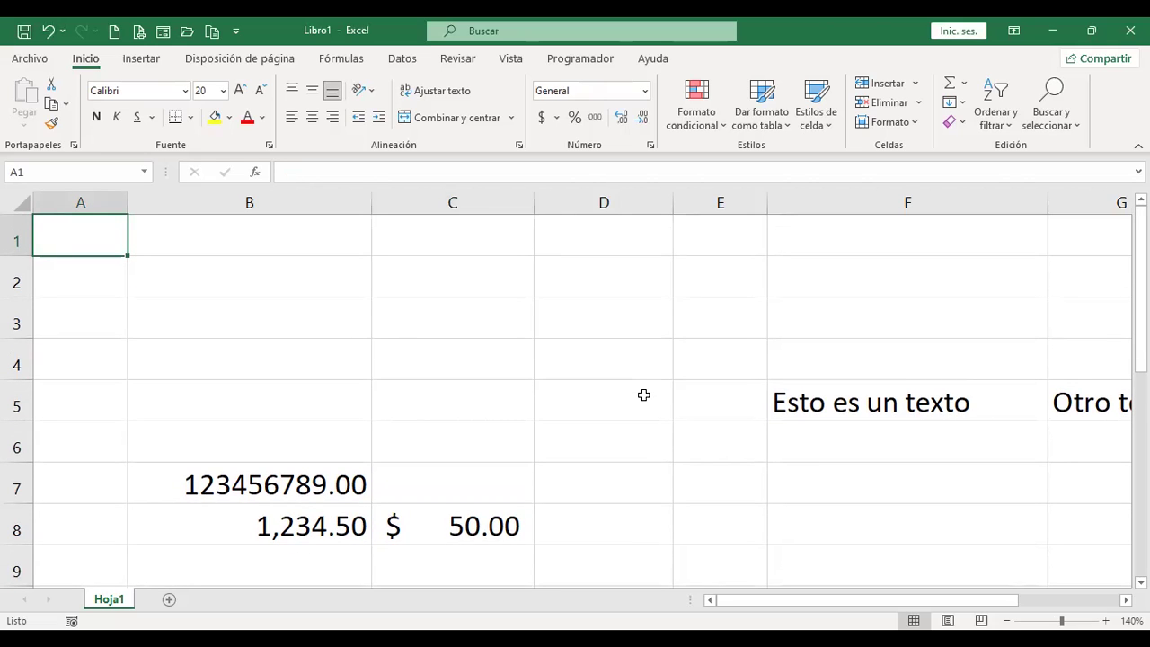
key("ctrl+Right")
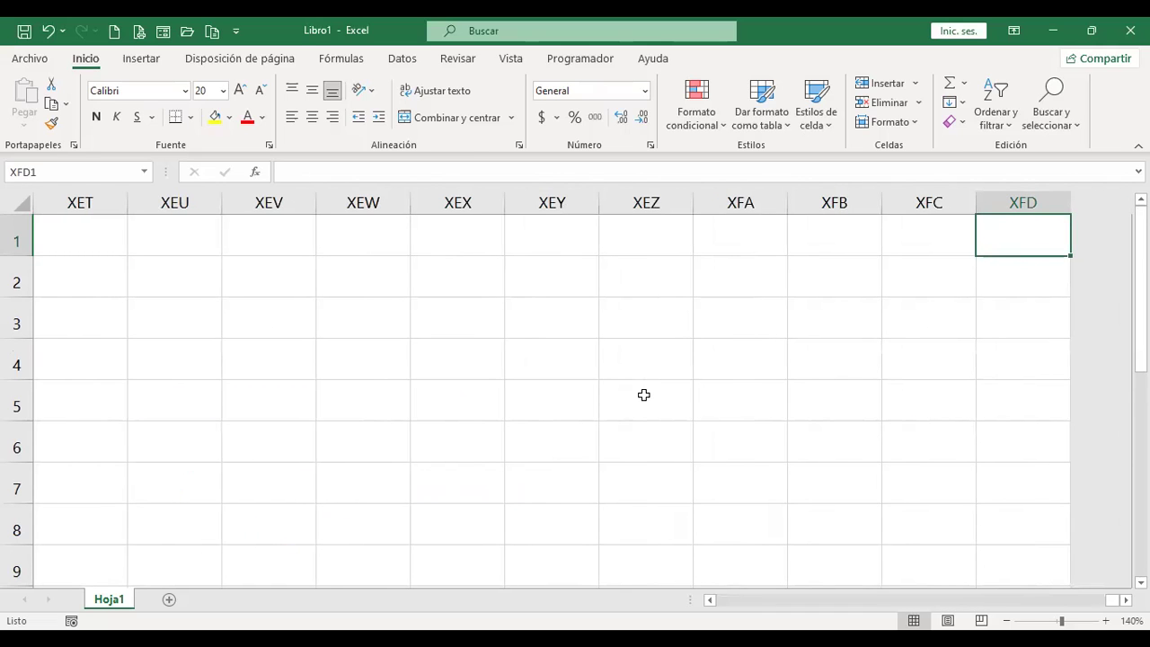
key("ctrl+Home")
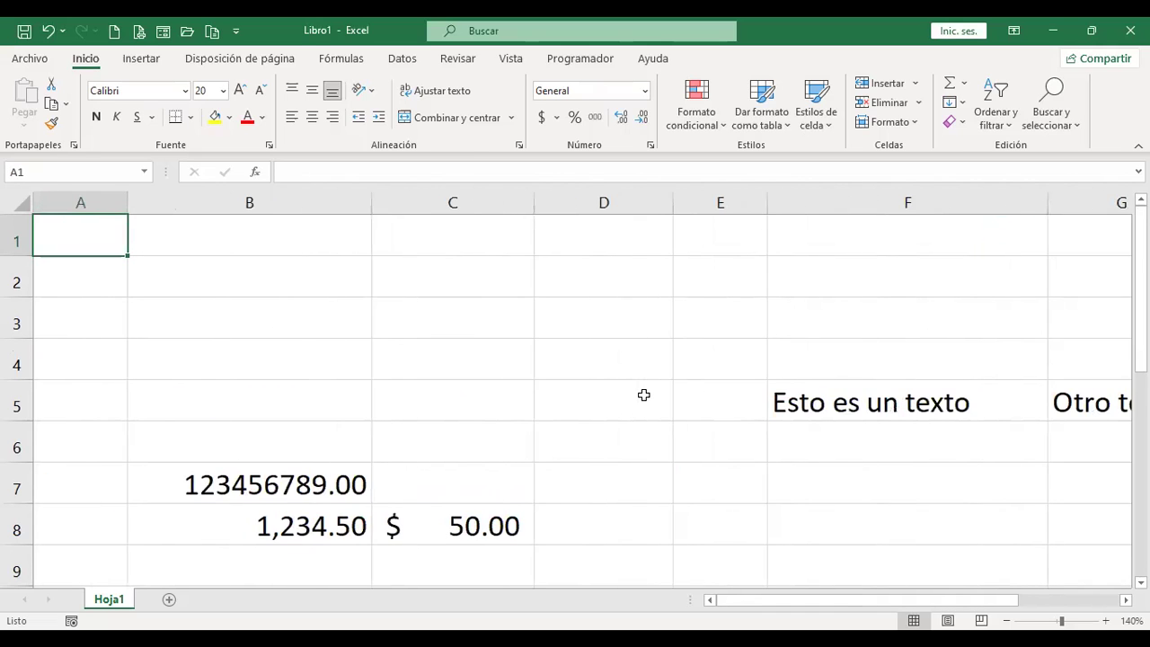
key("ctrl+Down")
key("ctrl+Home")
key("Right")
key("Down")
key("Down")
key("Down")
key("ctrl+Up")
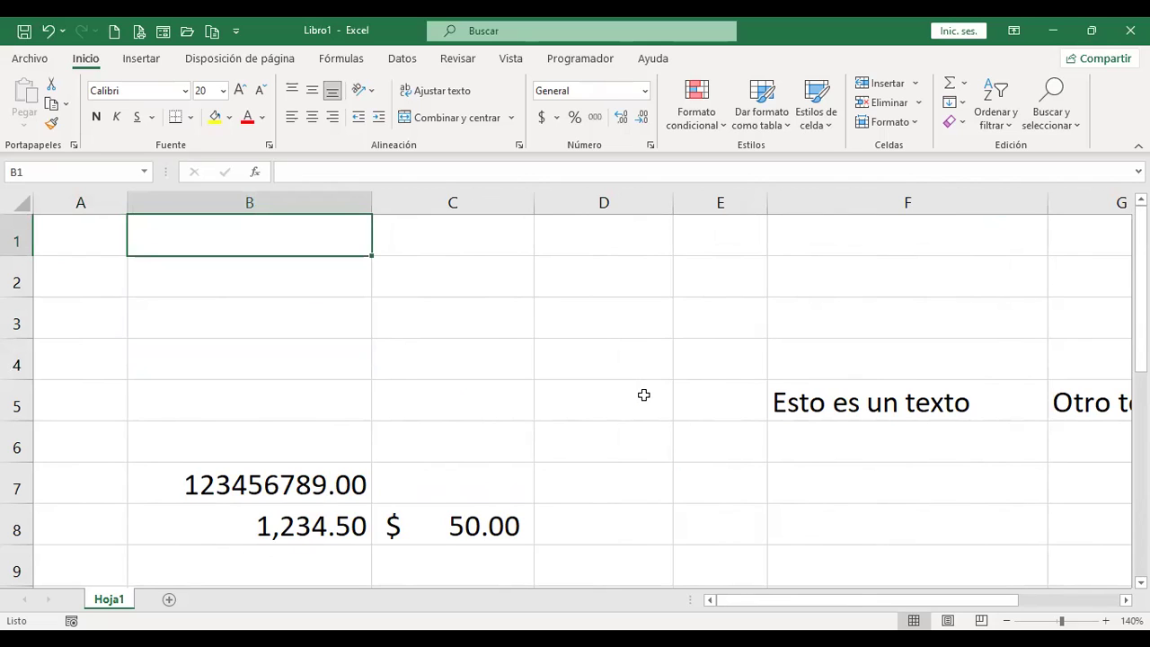
- Examine the commands in the window's control menu and close it without choosing any
key("alt+space")
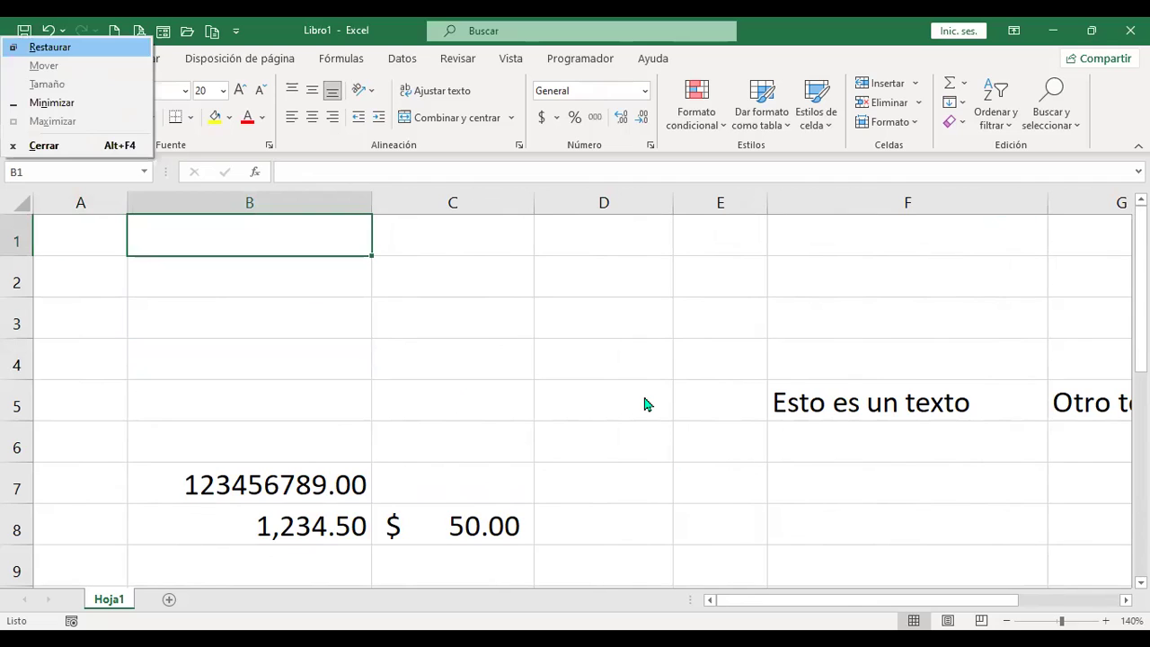
key("Escape")
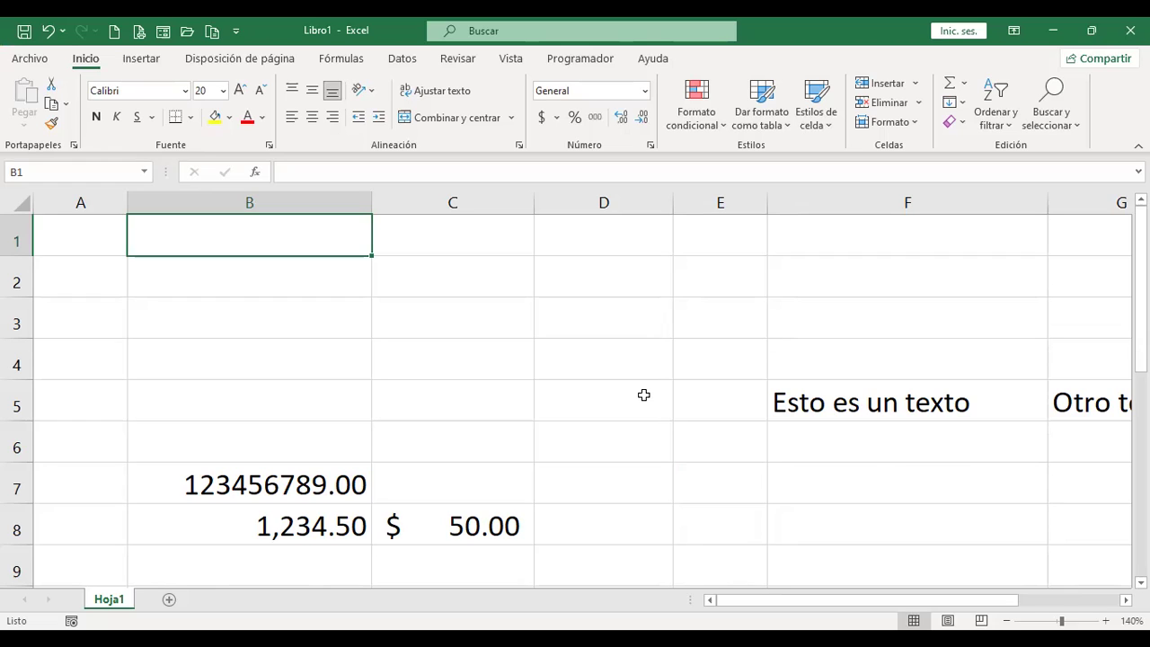
key("alt+space")
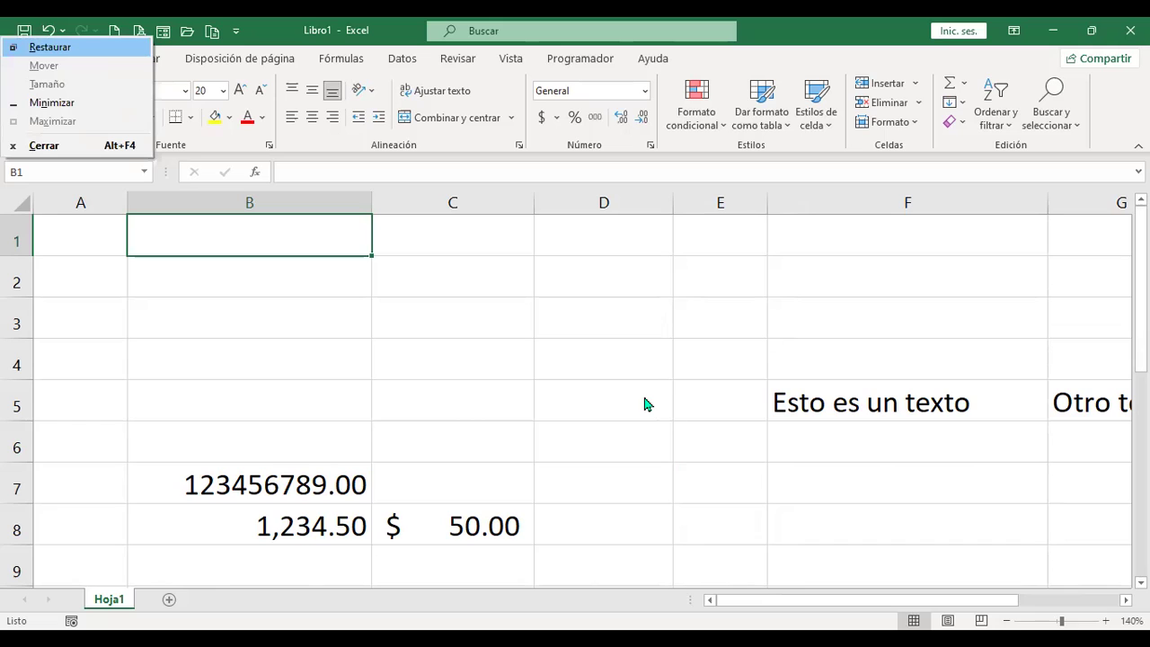
key("Down")
key("Down")
key("Down")
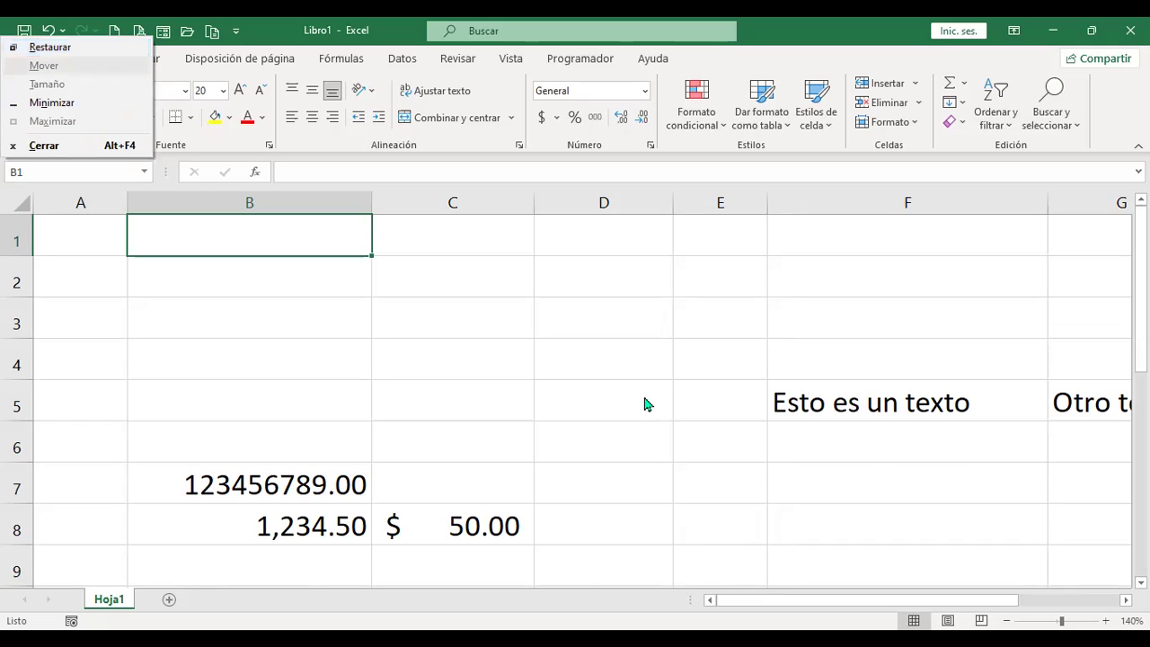
key("Down")
key("Down")
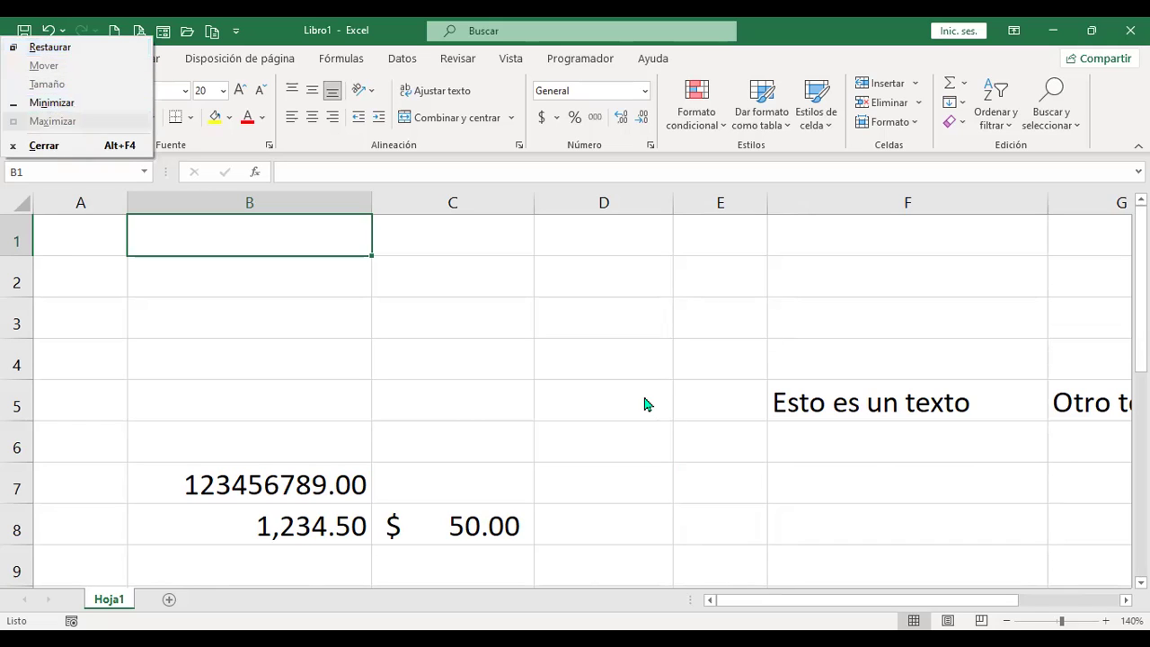
key("Escape")
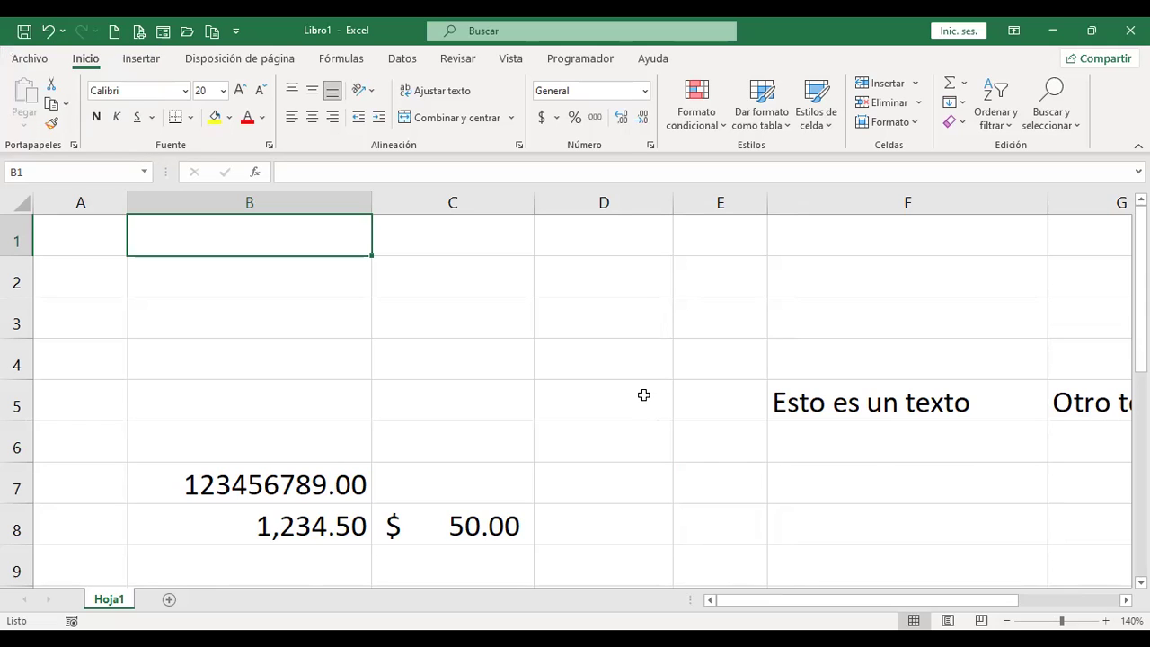
- Select all of column B, extend the selection to the entire sheet, and return to cell A1
key("ctrl+space")
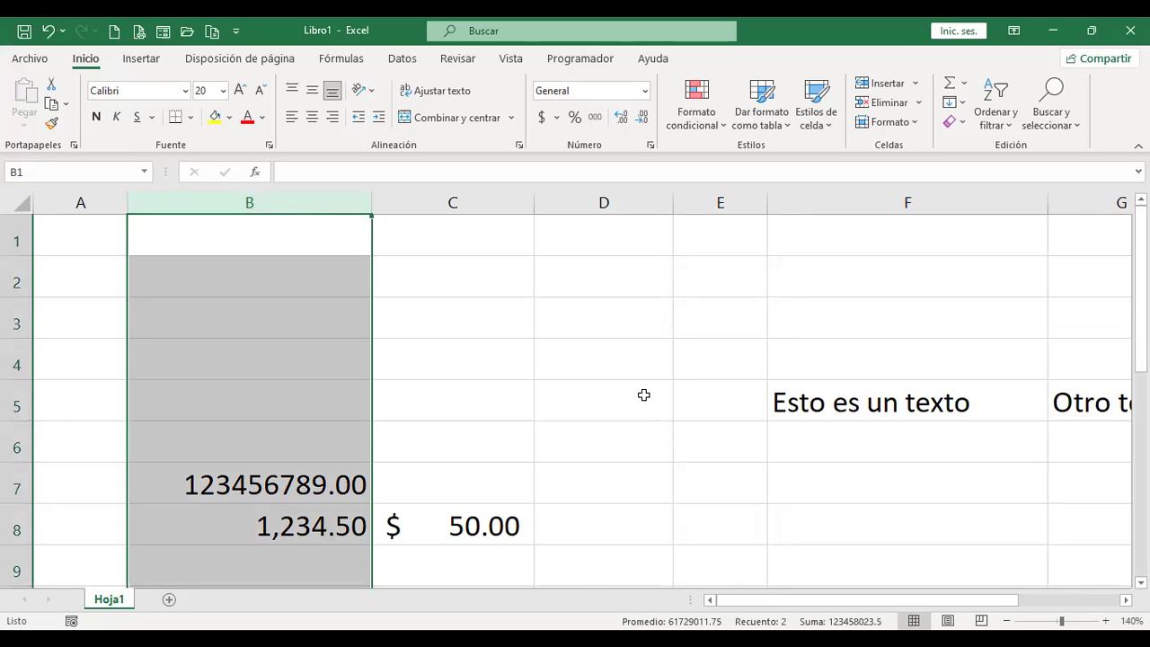
key("ctrl+a")
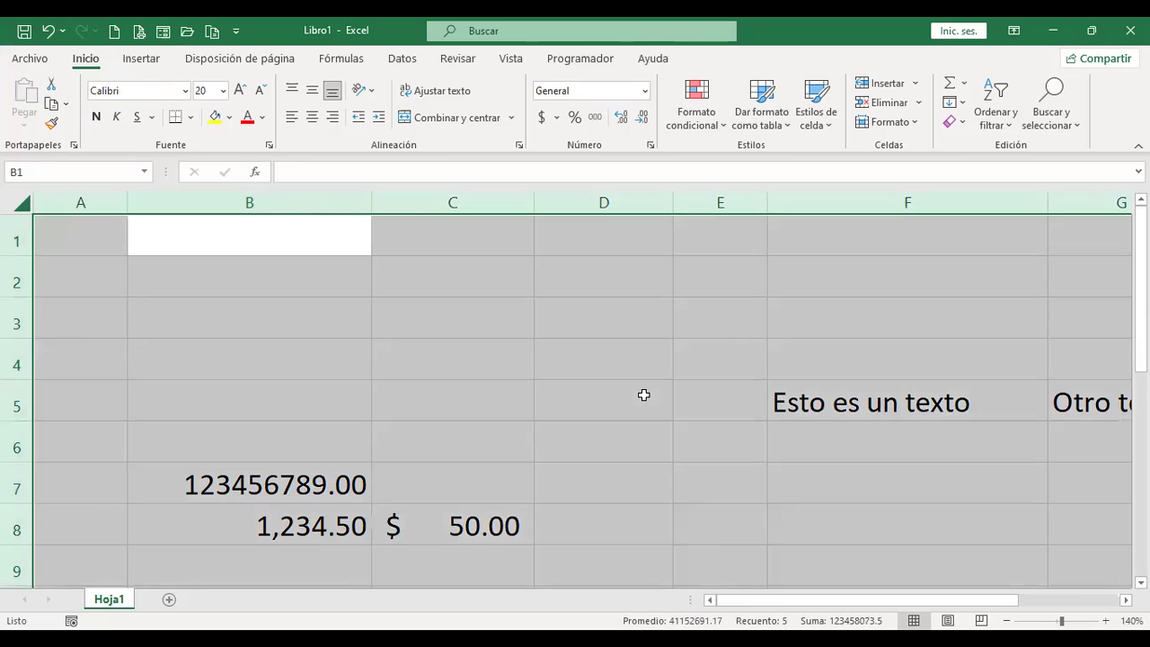
key("ctrl+Home")
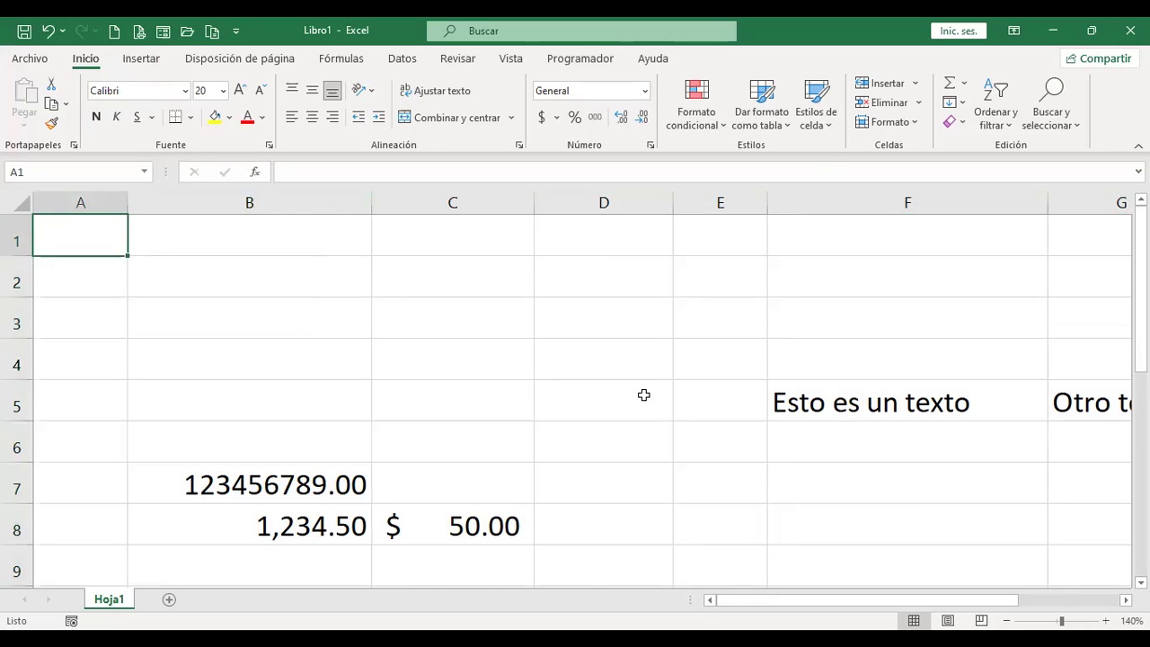
- Select the whole of row 1, followed by column B from cell B1 and the entire sheet
key("shift+space")
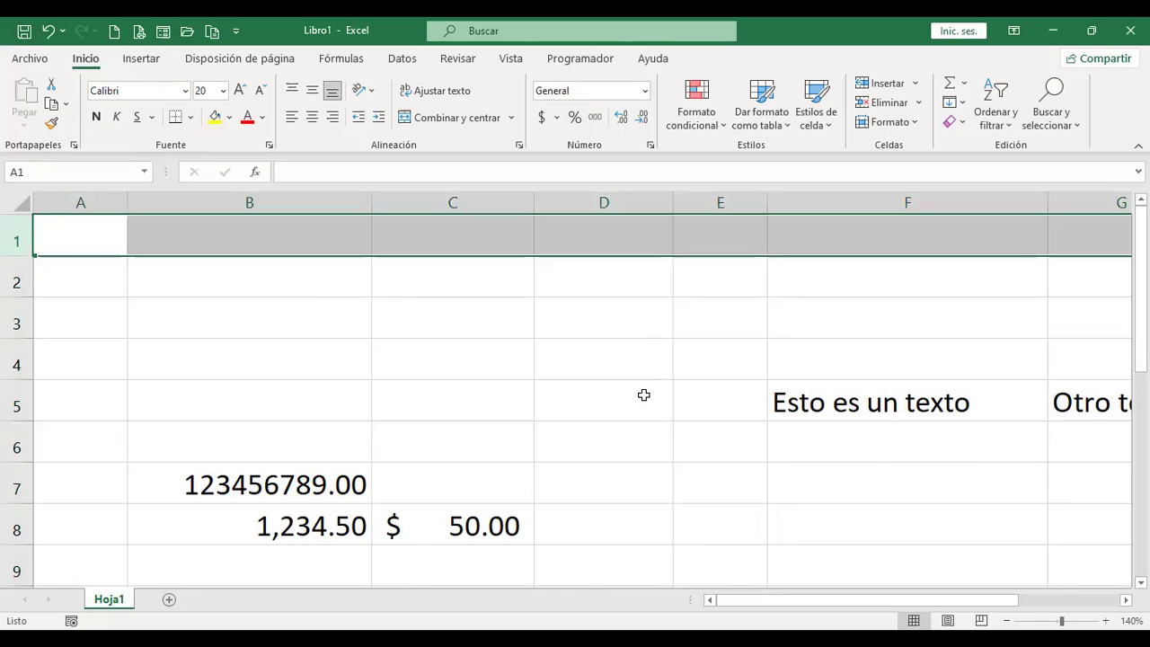
key("Right")
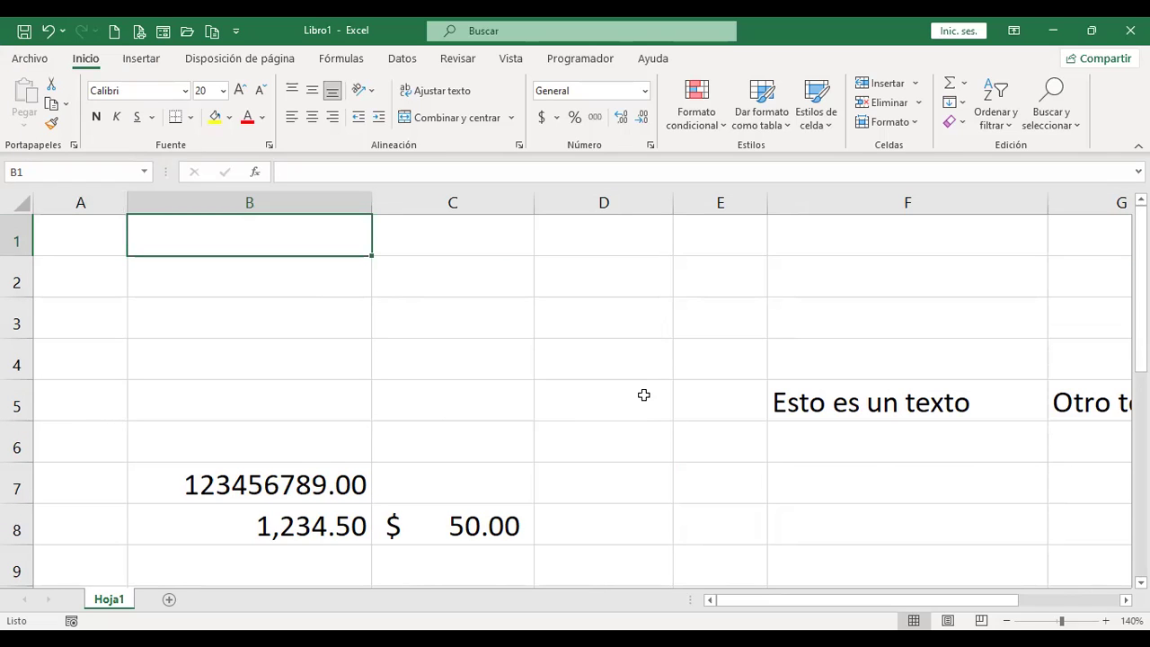
key("ctrl+space")
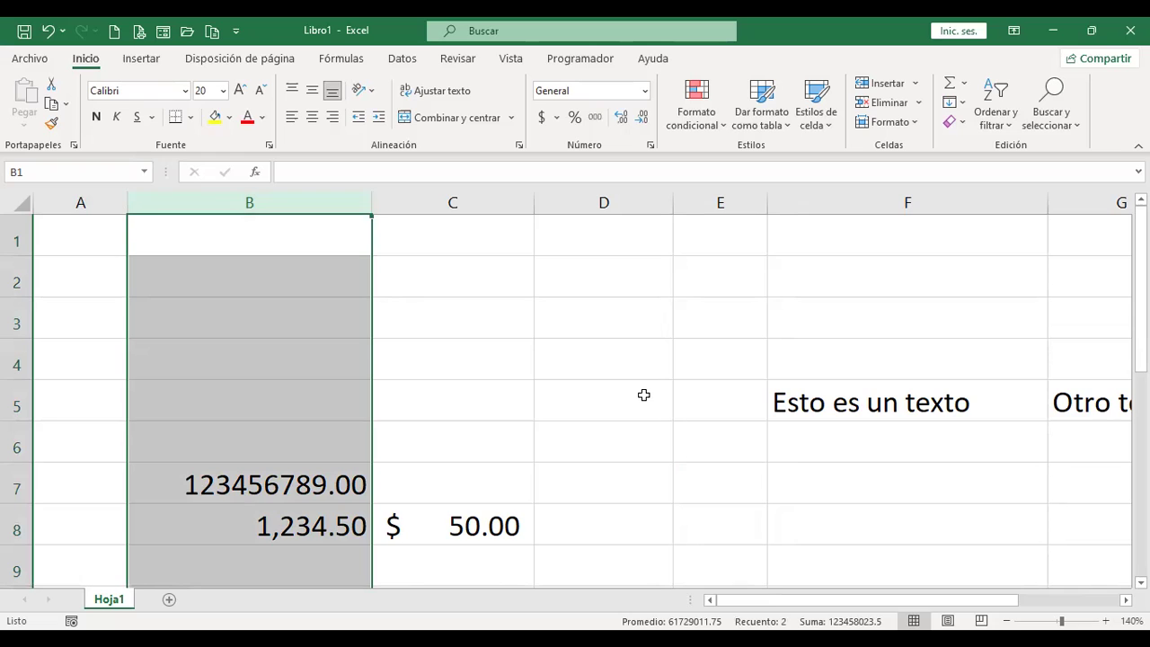
key("ctrl+a")
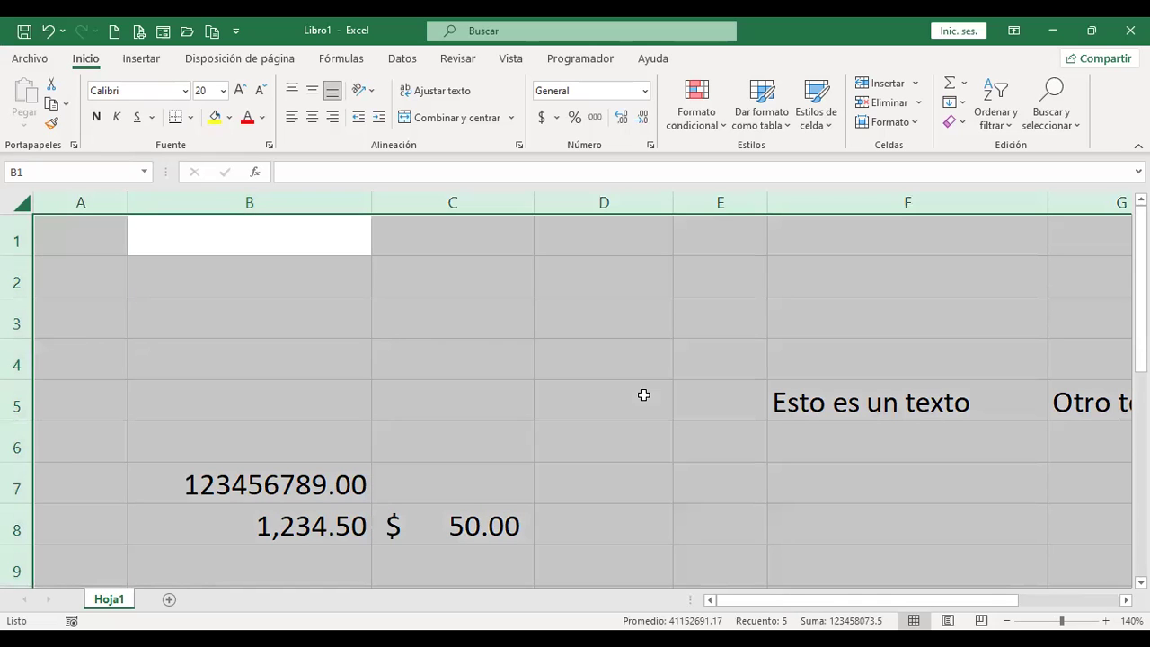
- Select the whole of row 5 from cell A5, and return to cell A1
key("ctrl+Home")
key("Down")
key("Down")
key("Down")
key("Down")
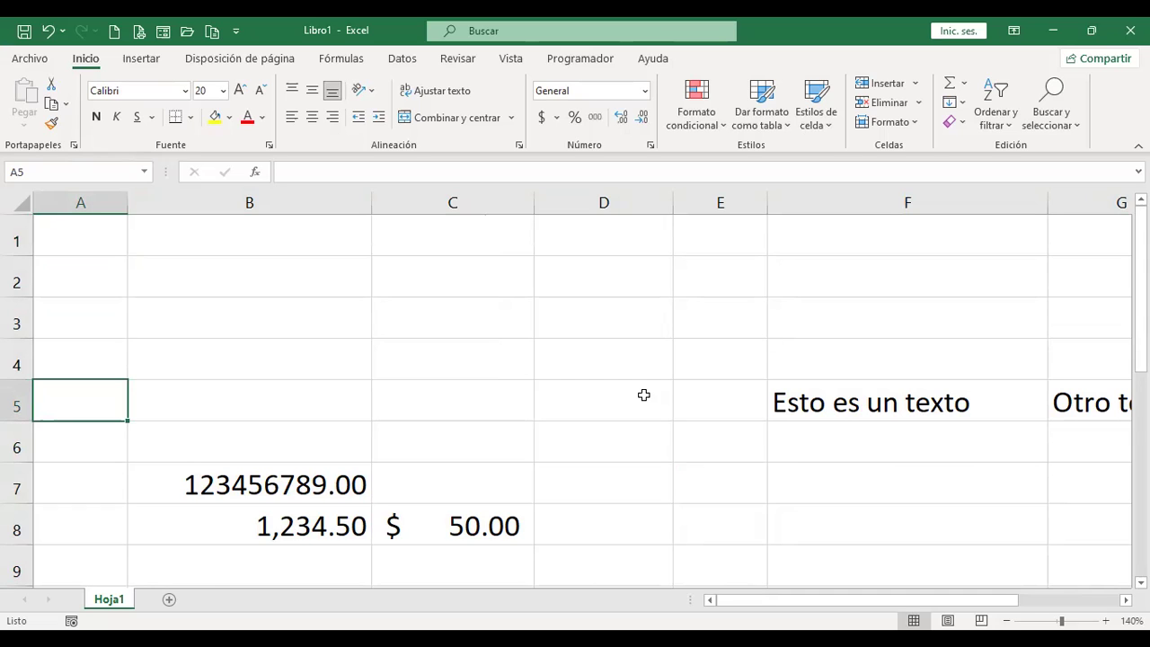
key("shift+space")
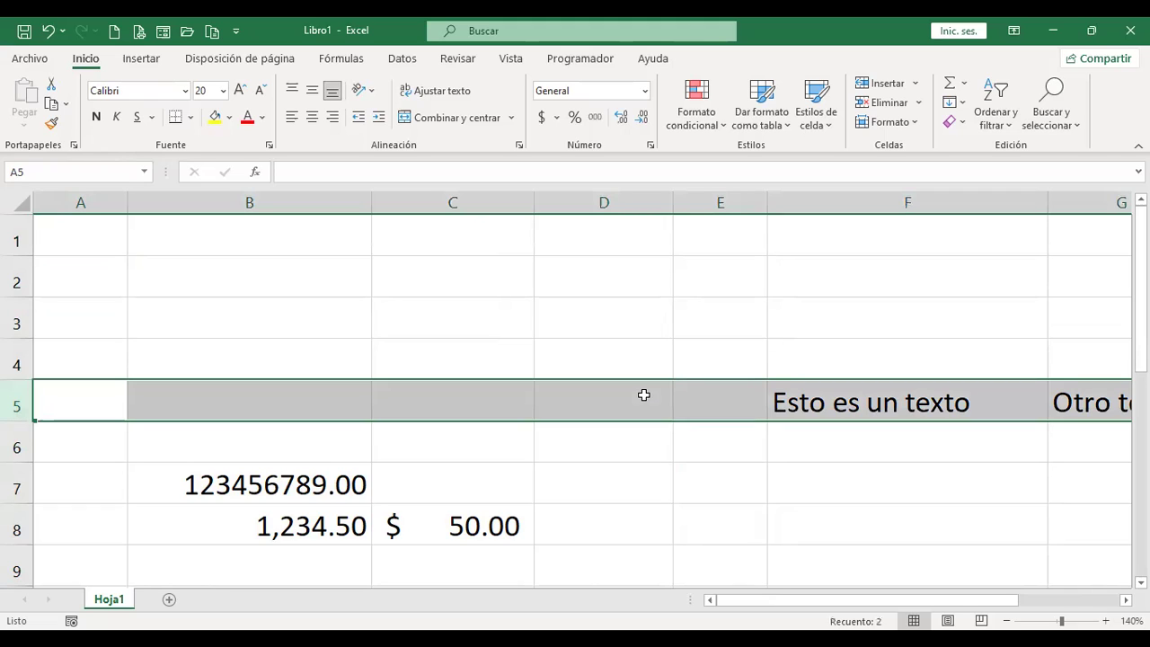
key("ctrl+Home")
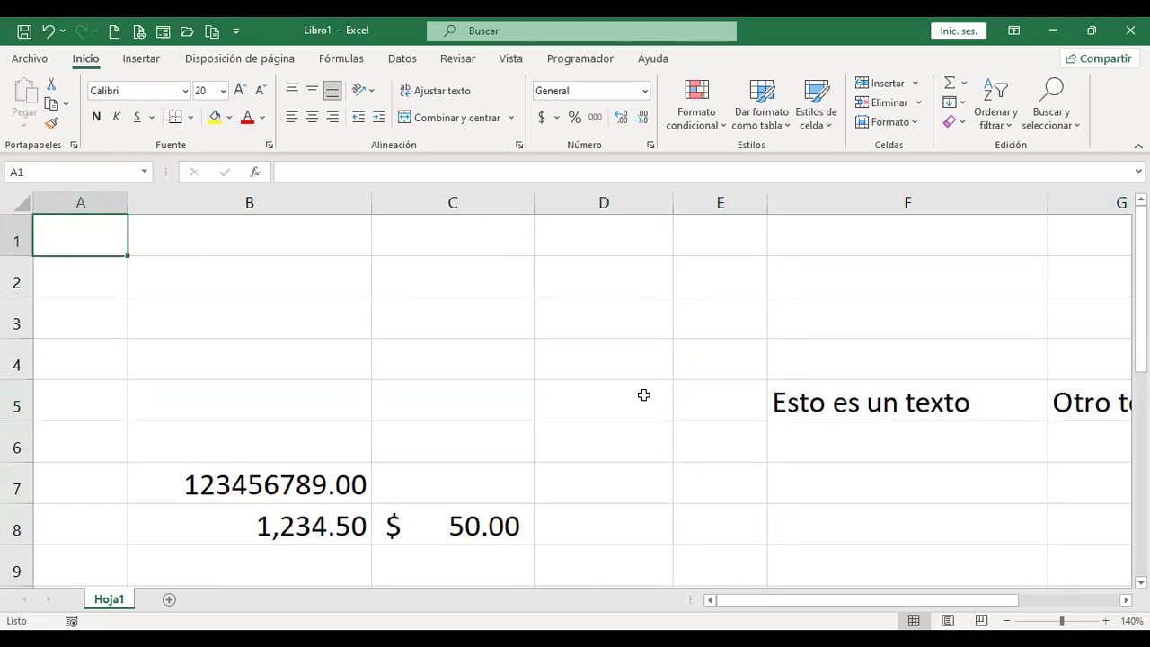